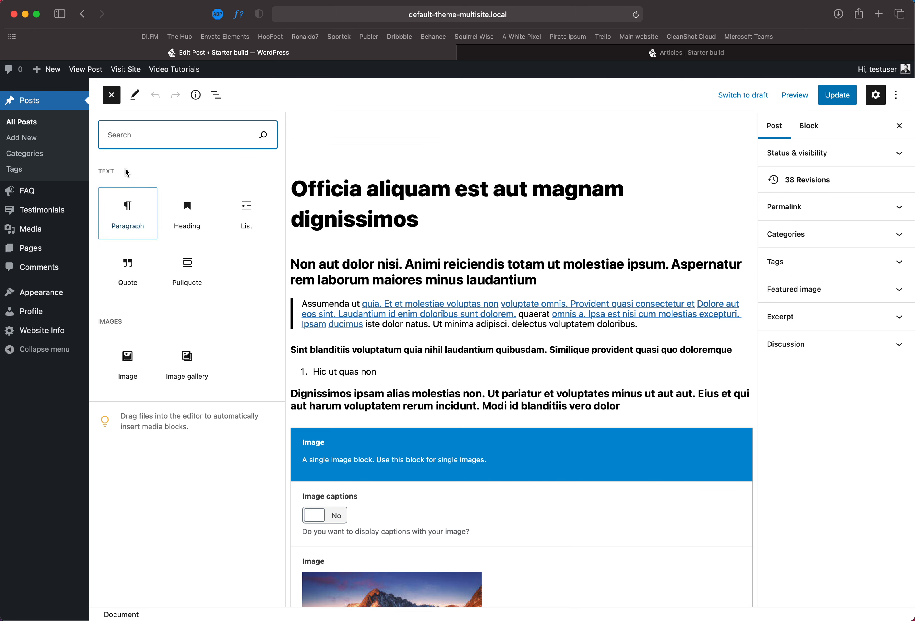
Step: Close the block inserter panel
{"action": "left_click", "coordinate": [111, 95]}
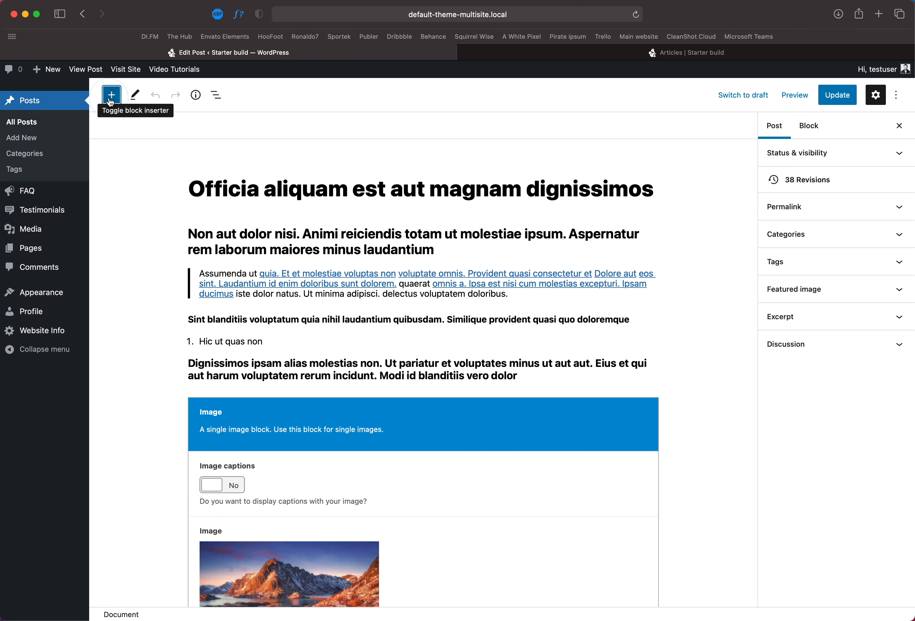
{"action": "left_click", "coordinate": [333, 236]}
{"action": "scroll", "coordinate": [416, 363], "scroll_direction": "down", "scroll_amount": 3}
{"action": "scroll", "coordinate": [415, 364], "scroll_direction": "up", "scroll_amount": 3}
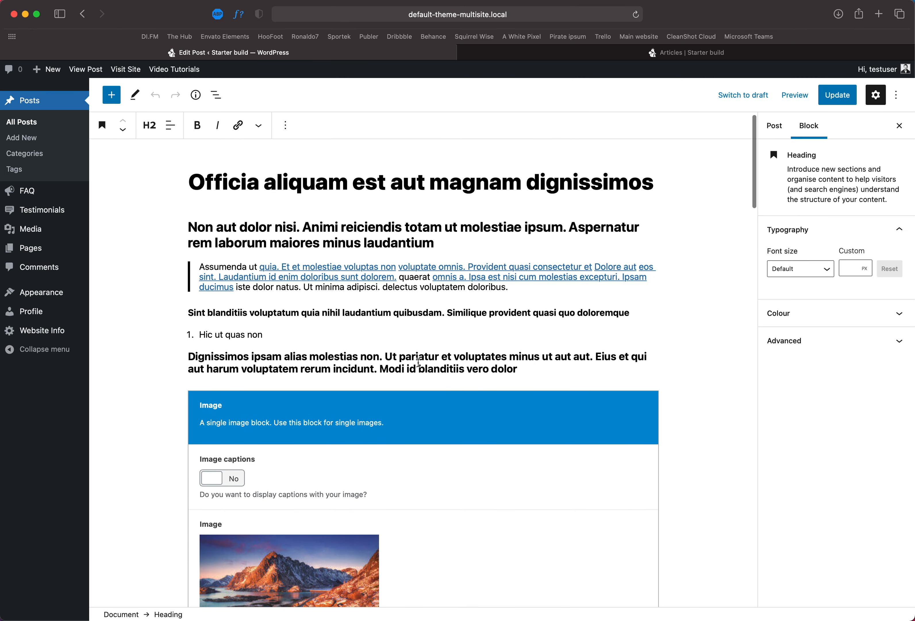
Step: Add a paragraph after the 'Dignissimos ipsam' heading reading 'asdoasdopvofv qwefasdv sDVK'
{"action": "scroll", "coordinate": [538, 382], "scroll_direction": "down", "scroll_amount": 3}
{"action": "left_click", "coordinate": [538, 382]}
{"action": "left_click", "coordinate": [524, 294]}
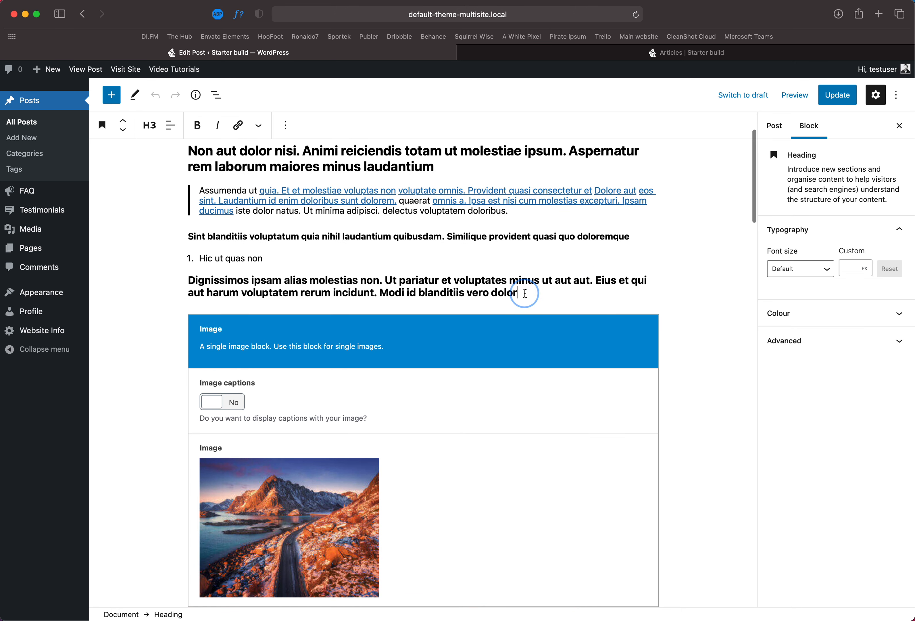
{"action": "key", "text": "Return"}
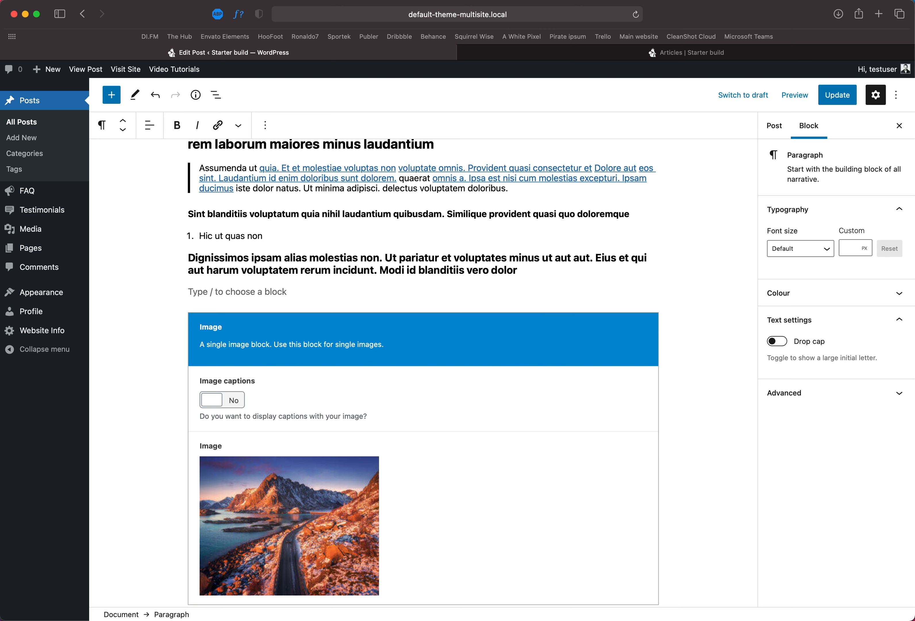
{"action": "type", "text": "asdoasdopvofv qwe"}
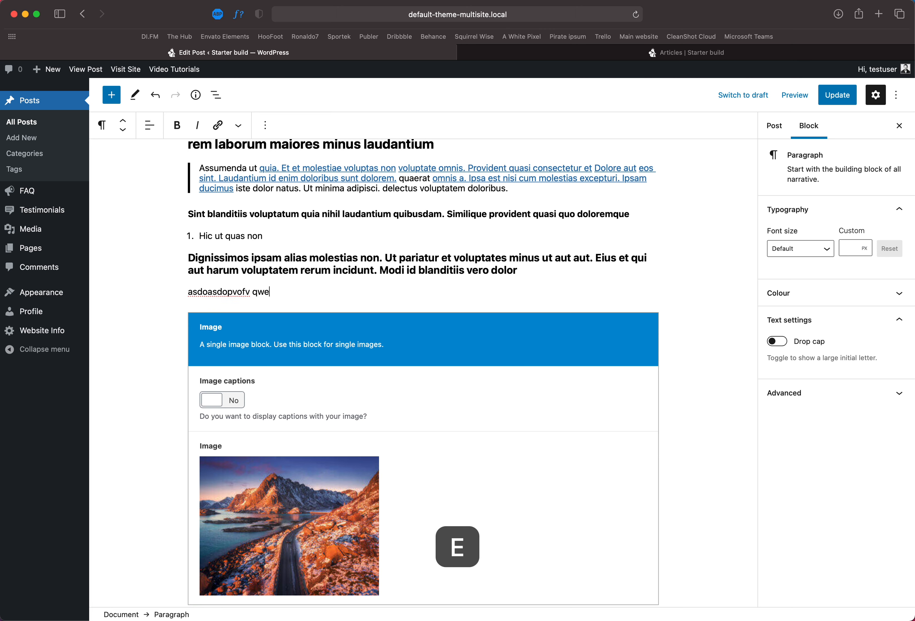
{"action": "type", "text": "fasdv sDVK"}
Step: Add another paragraph below it reading 'SDFASDF NEW PARAGRAPH Block'
{"action": "key", "text": "Return"}
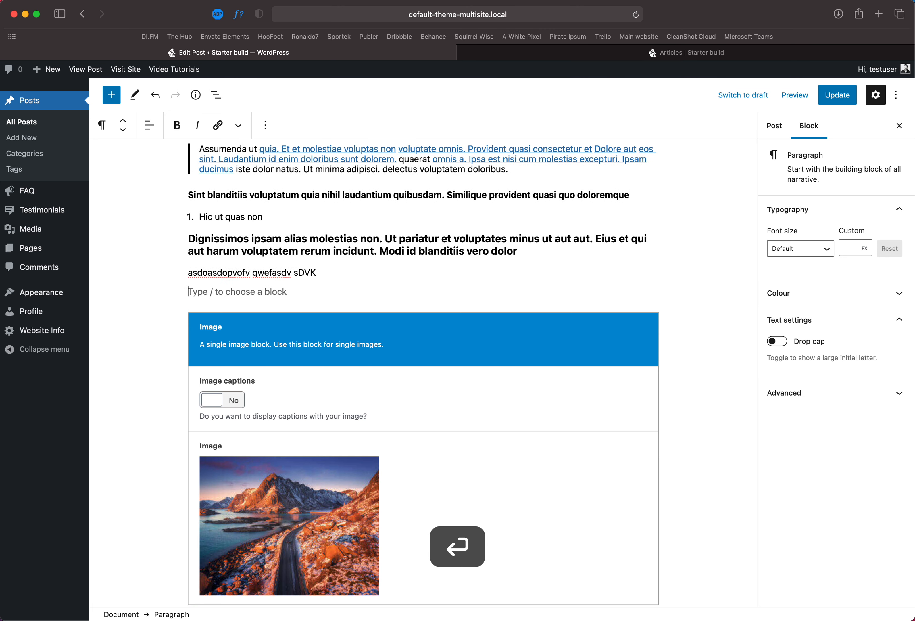
{"action": "left_click", "coordinate": [228, 292]}
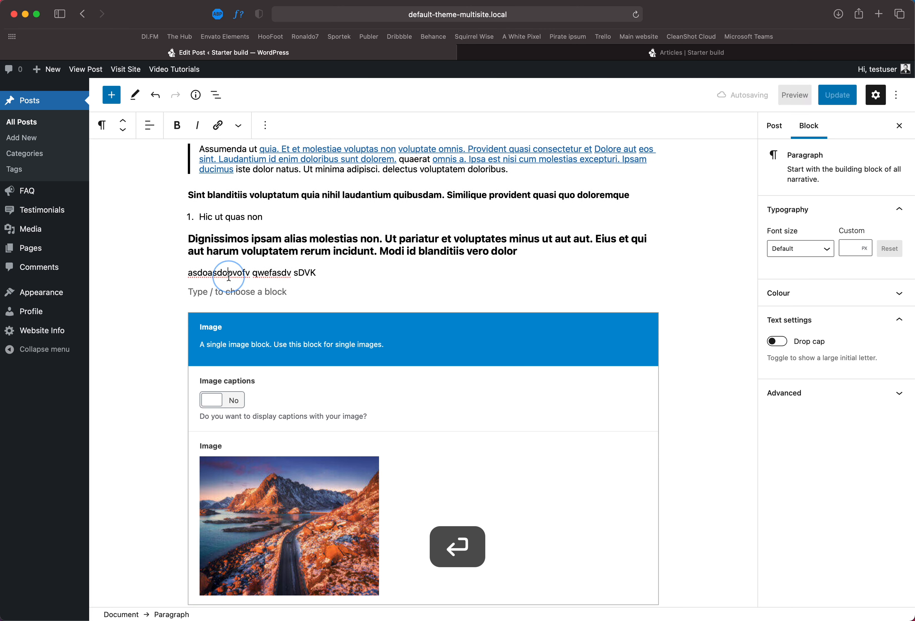
{"action": "type", "text": "SDFASDF "}
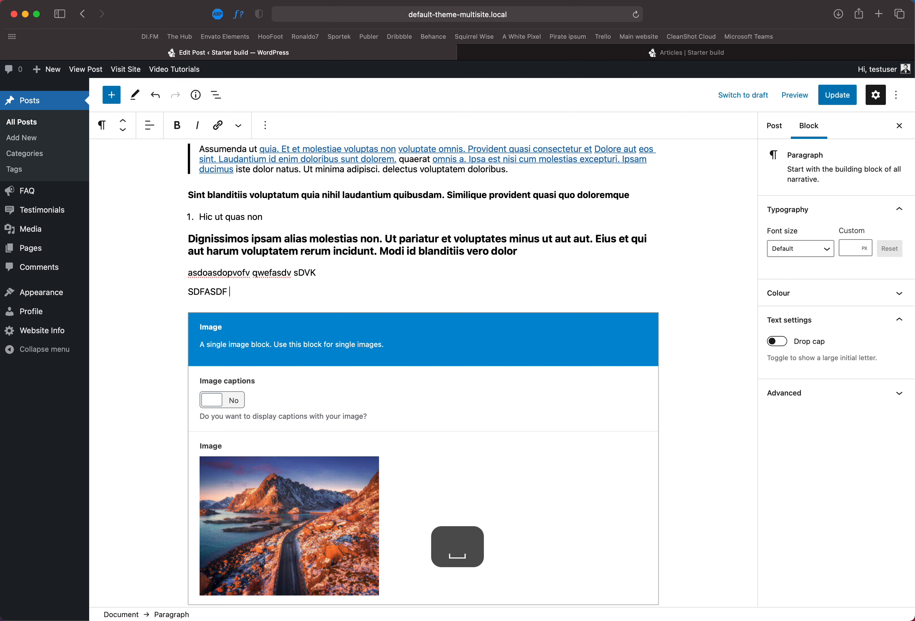
{"action": "type", "text": "NEW PARAG"}
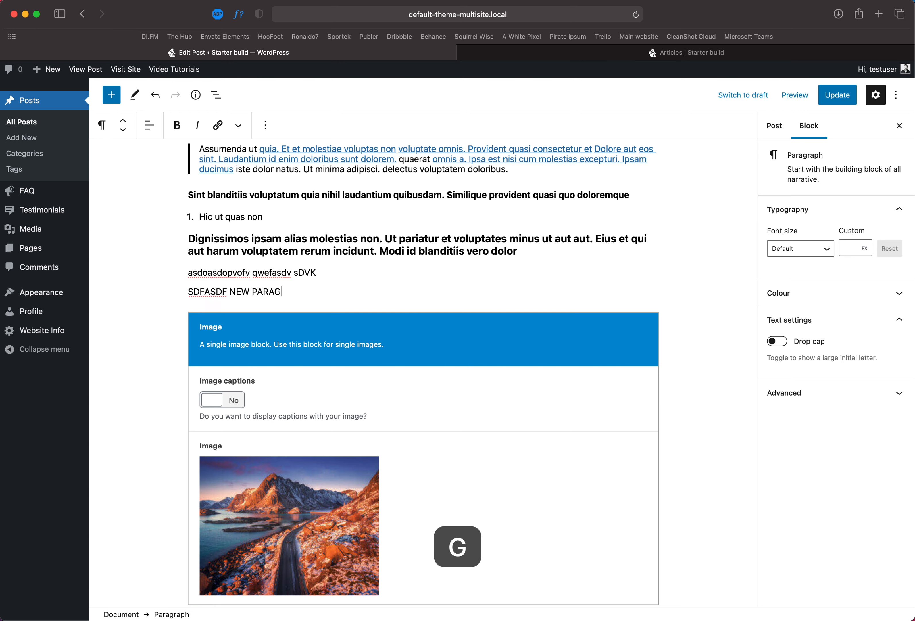
{"action": "type", "text": "RAPH BNLOCK"}
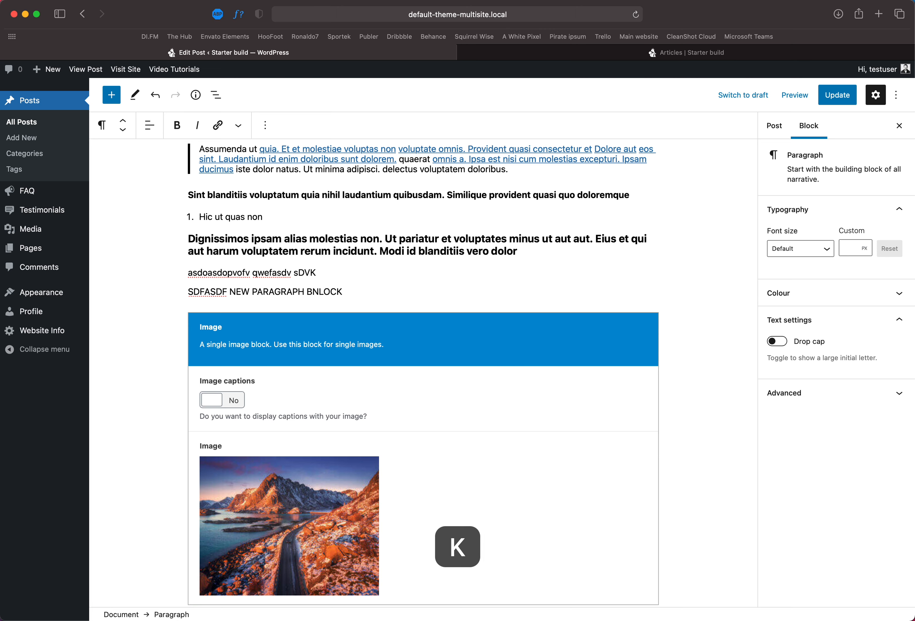
{"action": "key", "text": "BackSpace"}
{"action": "key", "text": "BackSpace"}
{"action": "key", "text": "BackSpace"}
{"action": "type", "text": "lock"}
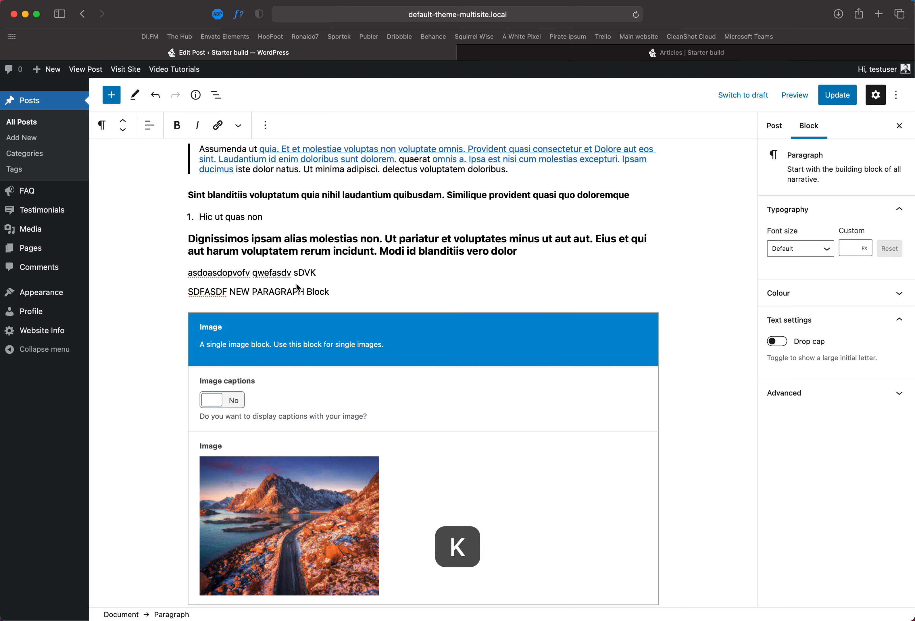
{"action": "left_click", "coordinate": [333, 252]}
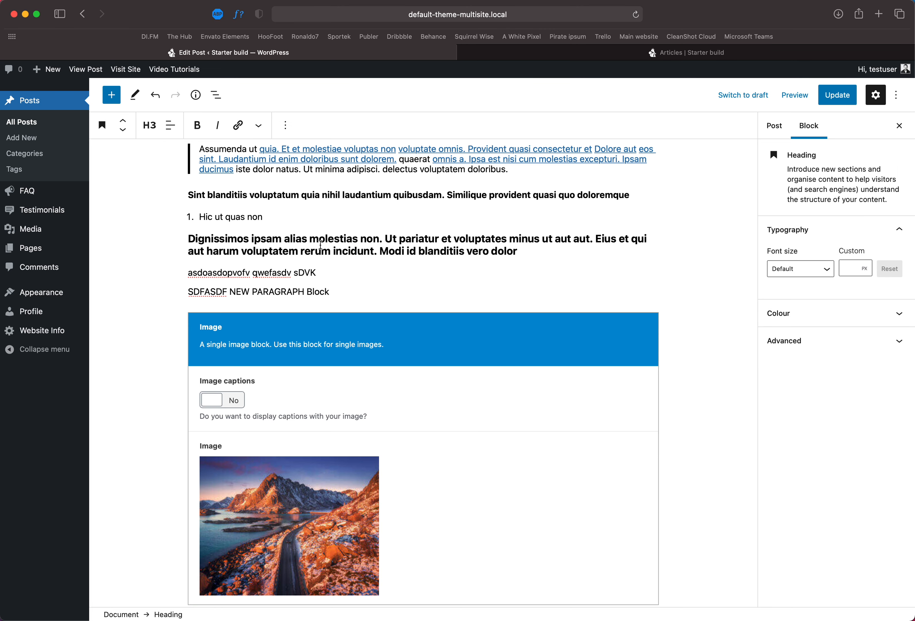
{"action": "left_click", "coordinate": [295, 276]}
{"action": "left_click", "coordinate": [124, 121]}
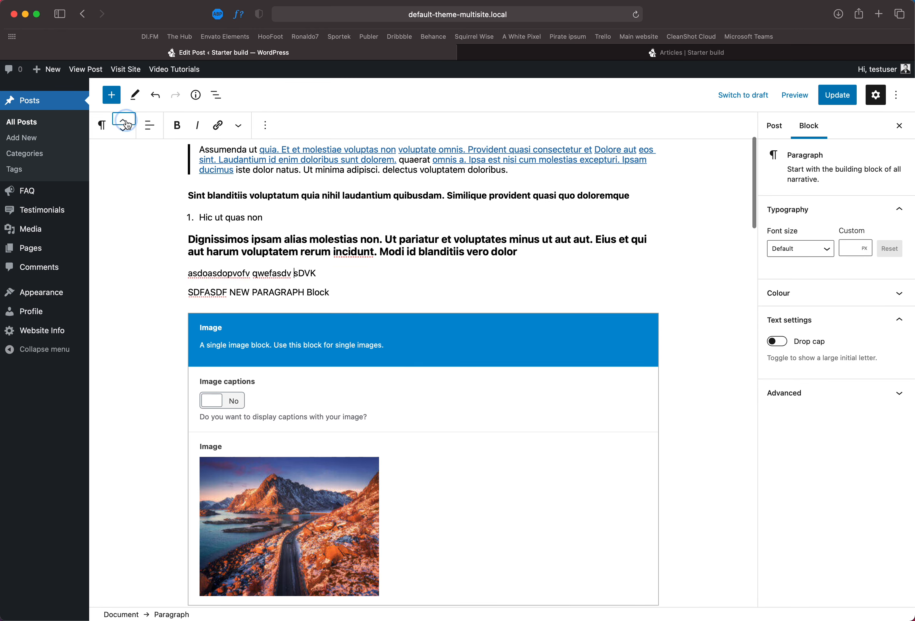
{"action": "left_click", "coordinate": [128, 136]}
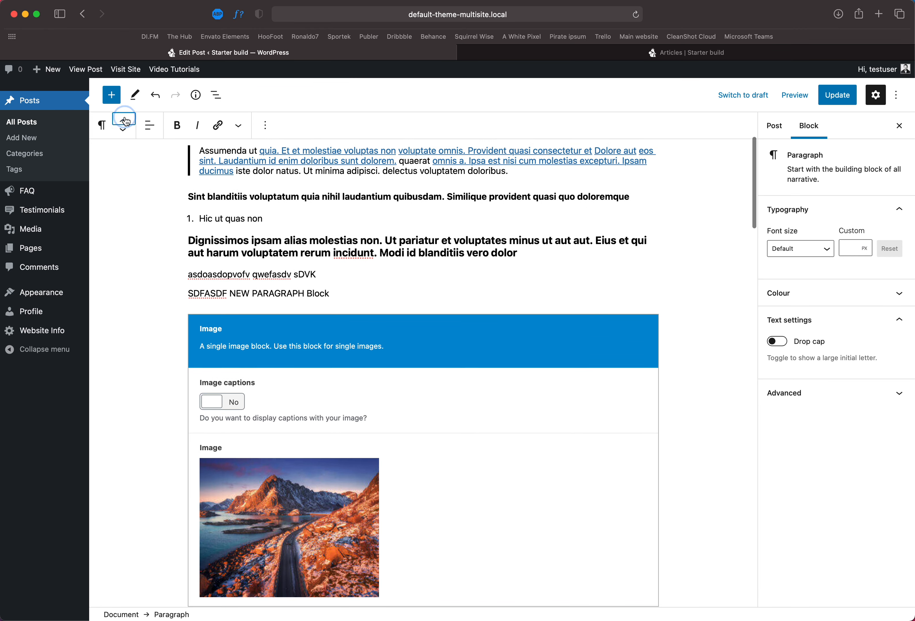
Step: Try a different text alignment on the paragraph, then set it back to left
{"action": "left_click", "coordinate": [150, 125]}
{"action": "left_click", "coordinate": [178, 183]}
{"action": "left_click", "coordinate": [149, 125]}
{"action": "left_click", "coordinate": [160, 165]}
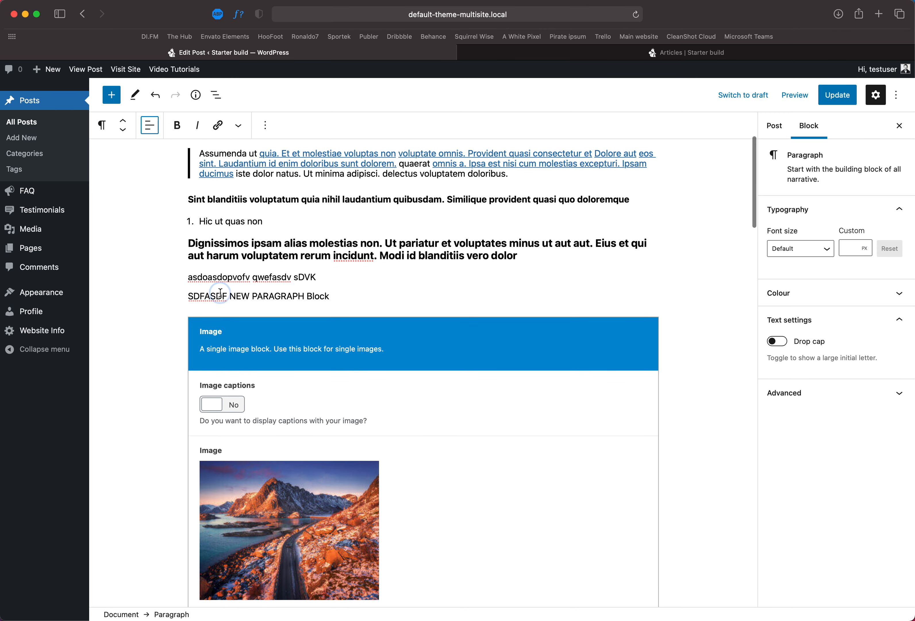
Step: Insert an empty block below the 'SDFASDF NEW PARAGRAPH Block' paragraph
{"action": "left_click", "coordinate": [364, 296]}
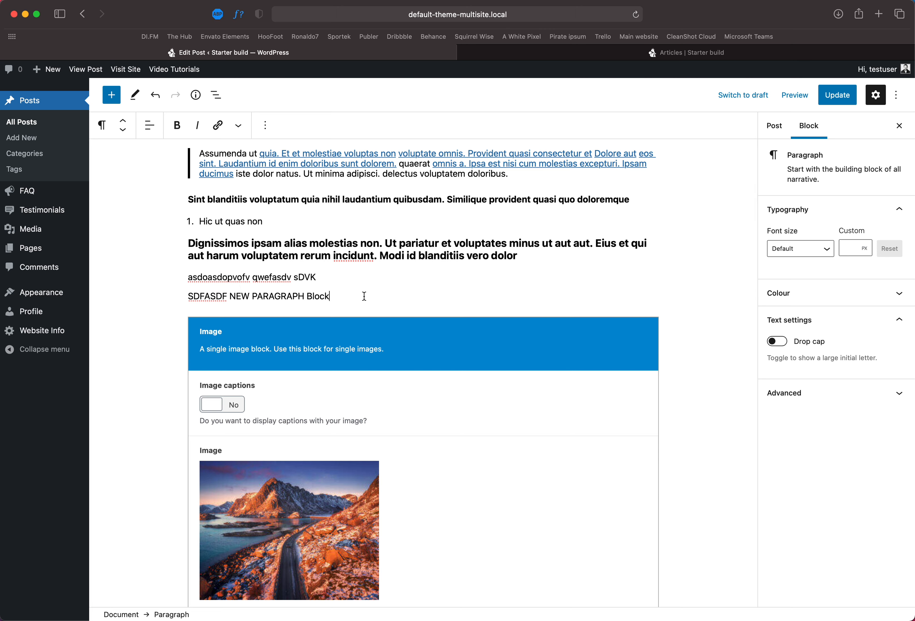
{"action": "key", "text": "Return"}
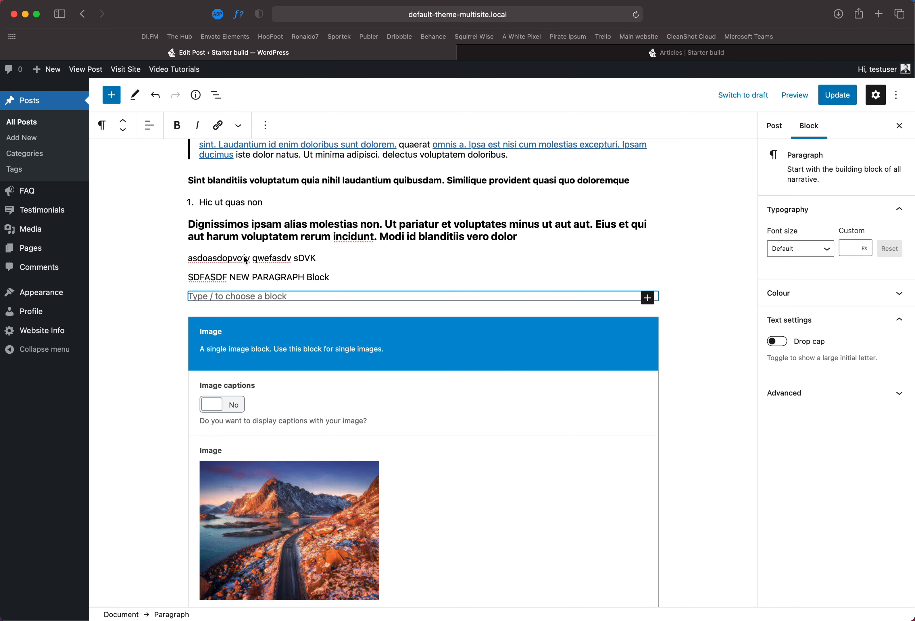
Step: Open the block options menu of the 'SDFASDF' paragraph to review its commands
{"action": "left_click", "coordinate": [262, 277]}
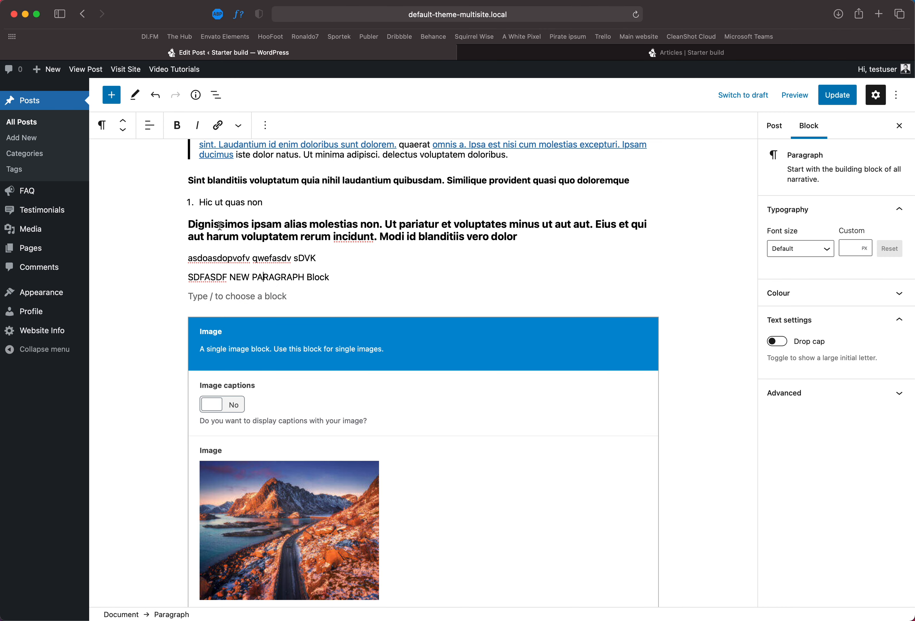
{"action": "left_click", "coordinate": [240, 126]}
{"action": "left_click", "coordinate": [265, 125]}
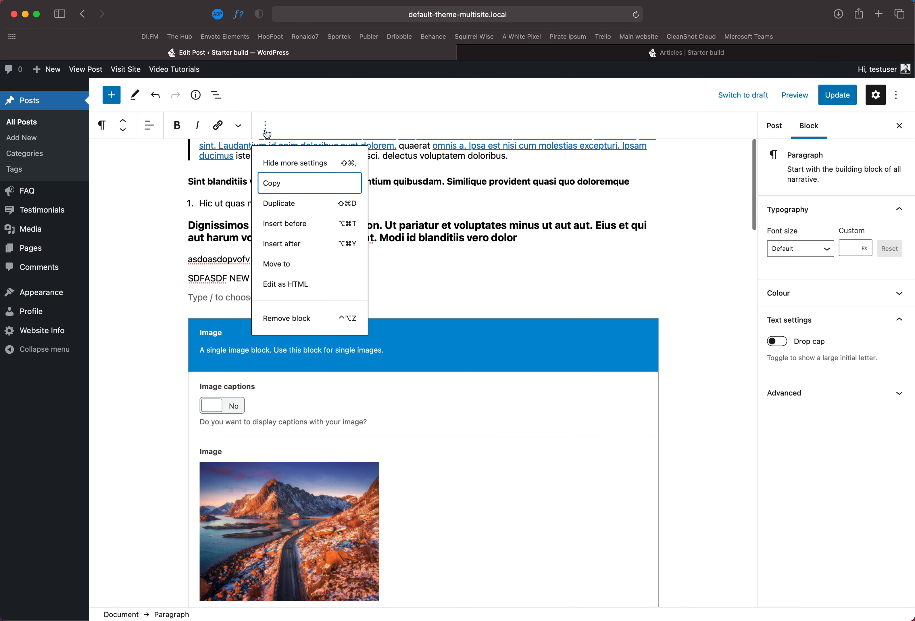
{"action": "left_click", "coordinate": [194, 277]}
{"action": "left_click", "coordinate": [205, 277]}
{"action": "scroll", "coordinate": [198, 225], "scroll_direction": "up", "scroll_amount": 3}
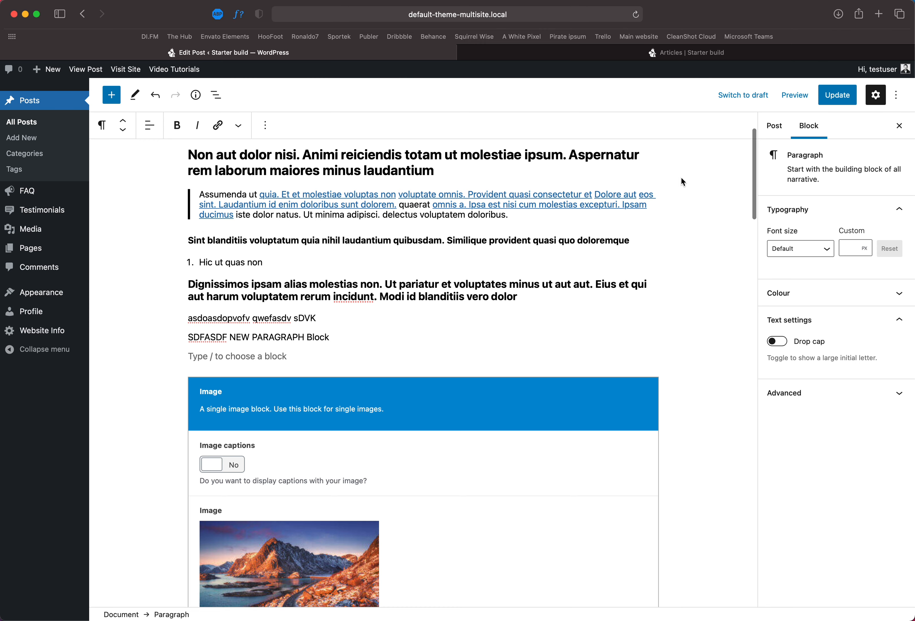
Step: Turn off the Top toolbar view and move the 'SDFASDF' paragraph above the 'asdoasdopvofv' paragraph
{"action": "left_click", "coordinate": [896, 95]}
{"action": "left_click", "coordinate": [813, 146]}
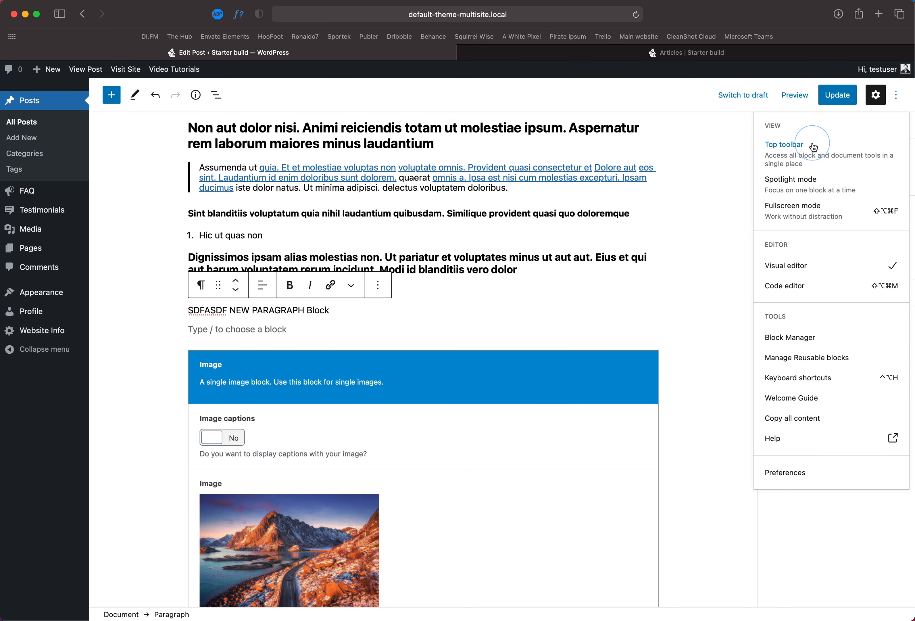
{"action": "left_click_drag", "start_coordinate": [219, 285], "coordinate": [220, 287]}
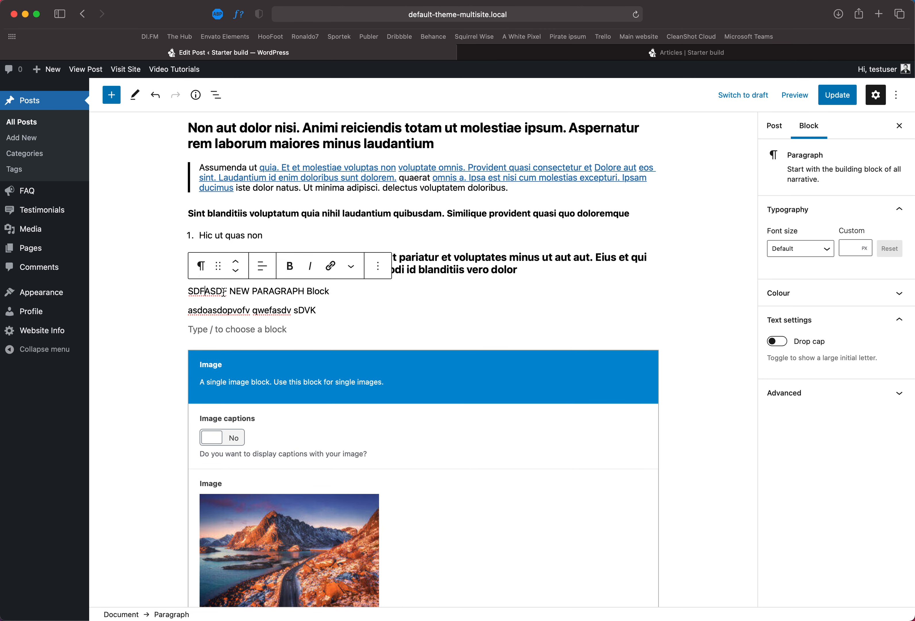
Step: Turn the Top toolbar view option back on
{"action": "left_click", "coordinate": [200, 265]}
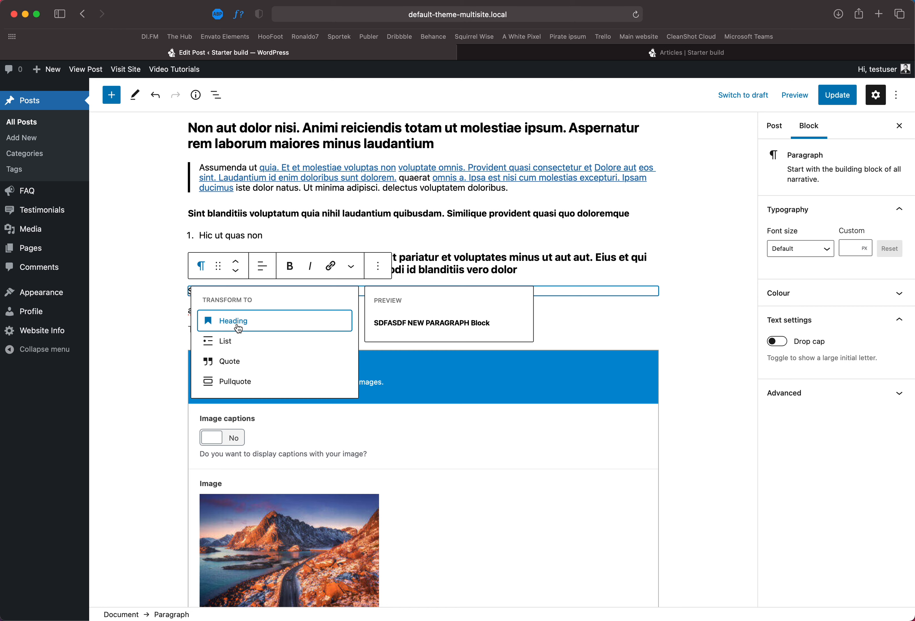
{"action": "left_click", "coordinate": [897, 95]}
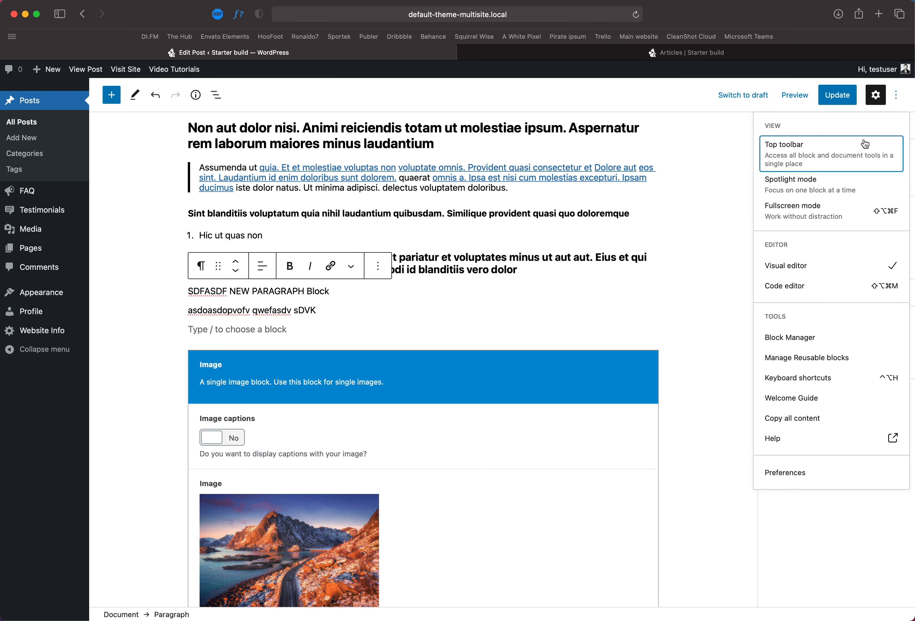
{"action": "left_click", "coordinate": [826, 164]}
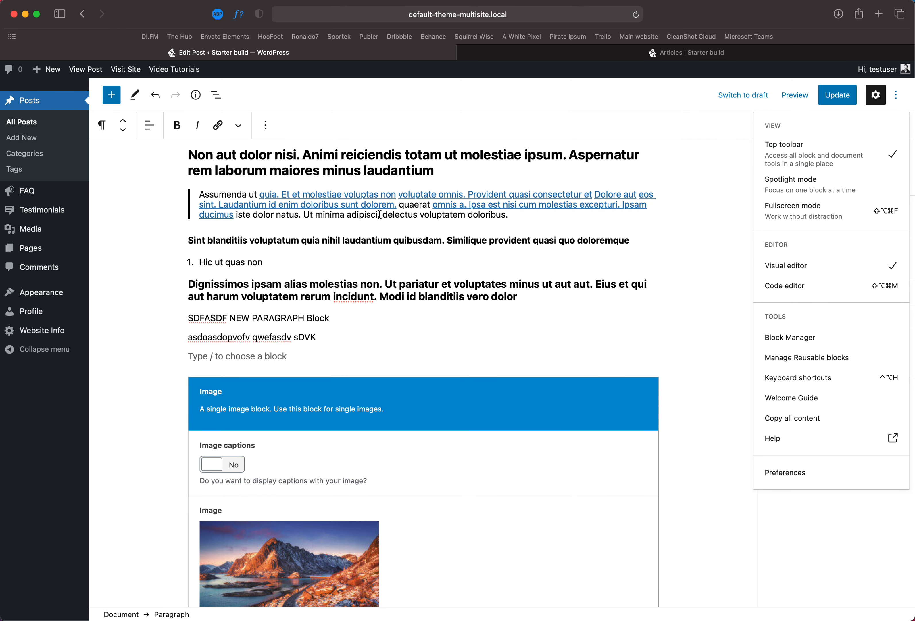
Step: Transform the 'asdoasdopvofv qwefasdv sDVK' paragraph into an H3 heading
{"action": "left_click", "coordinate": [216, 319]}
{"action": "left_click_drag", "start_coordinate": [321, 337], "coordinate": [183, 339]}
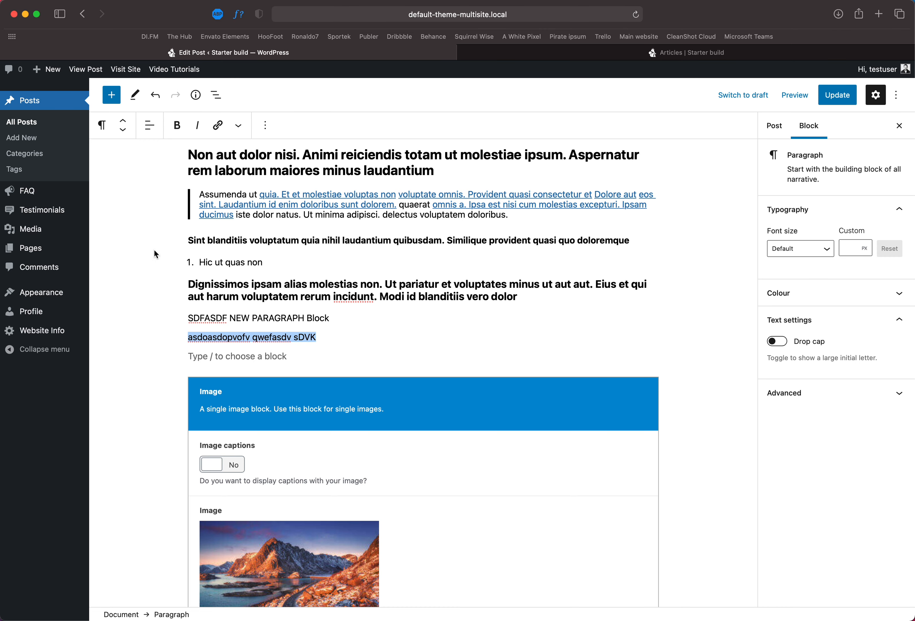
{"action": "left_click", "coordinate": [102, 125]}
{"action": "left_click", "coordinate": [125, 185]}
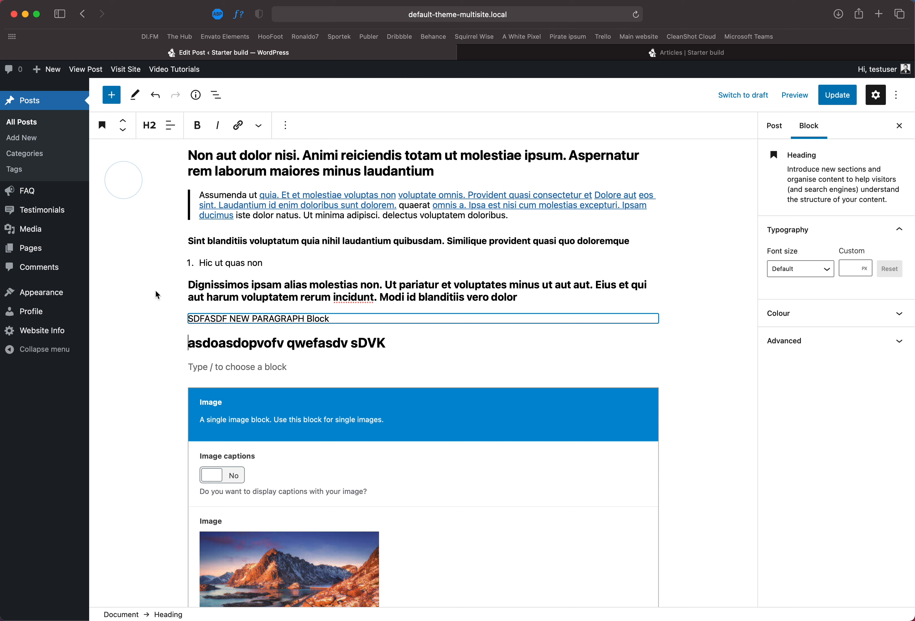
{"action": "left_click", "coordinate": [149, 125]}
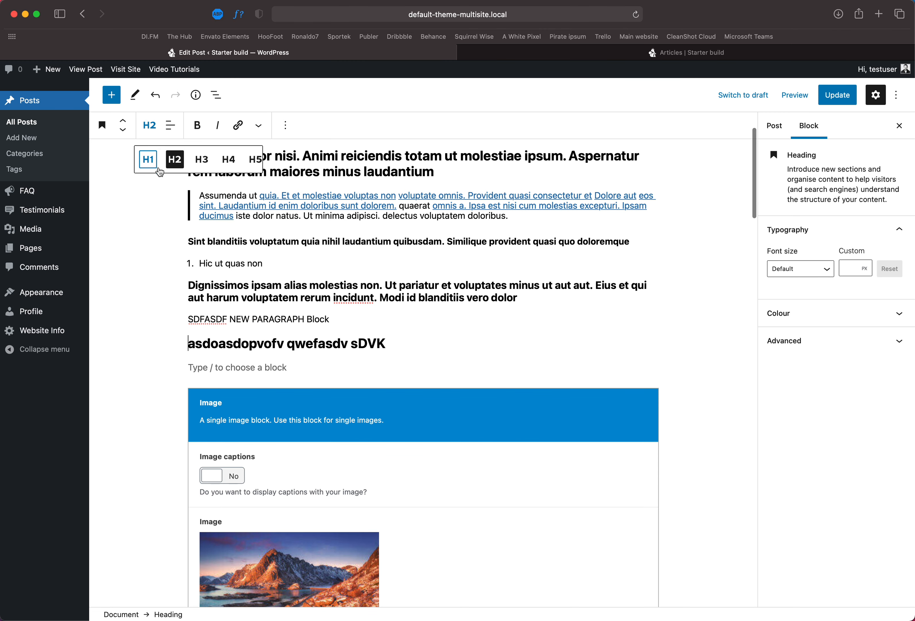
{"action": "left_click", "coordinate": [198, 165]}
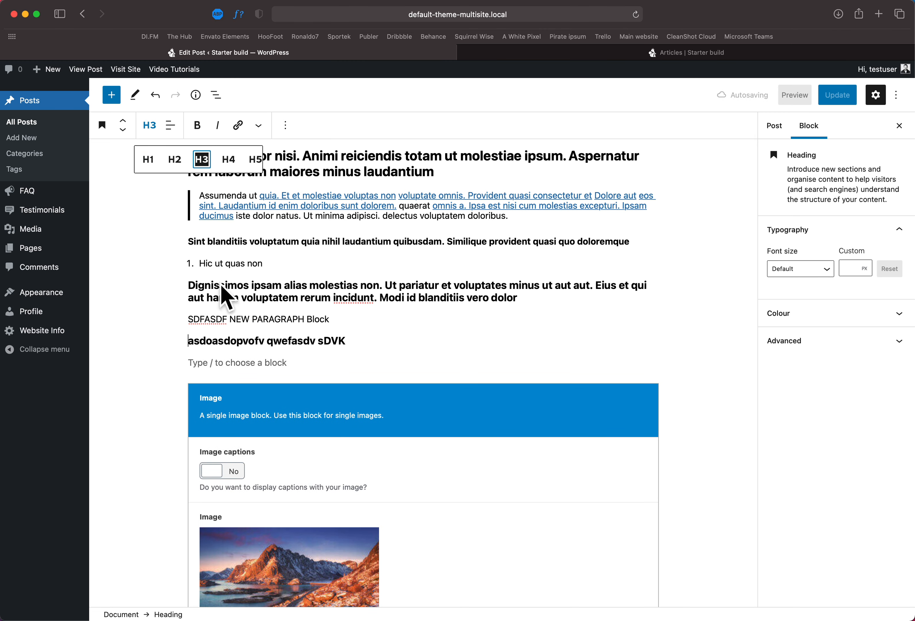
Step: Convert the 'Dignissimos ipsam' heading into a bulleted list
{"action": "left_click", "coordinate": [238, 362]}
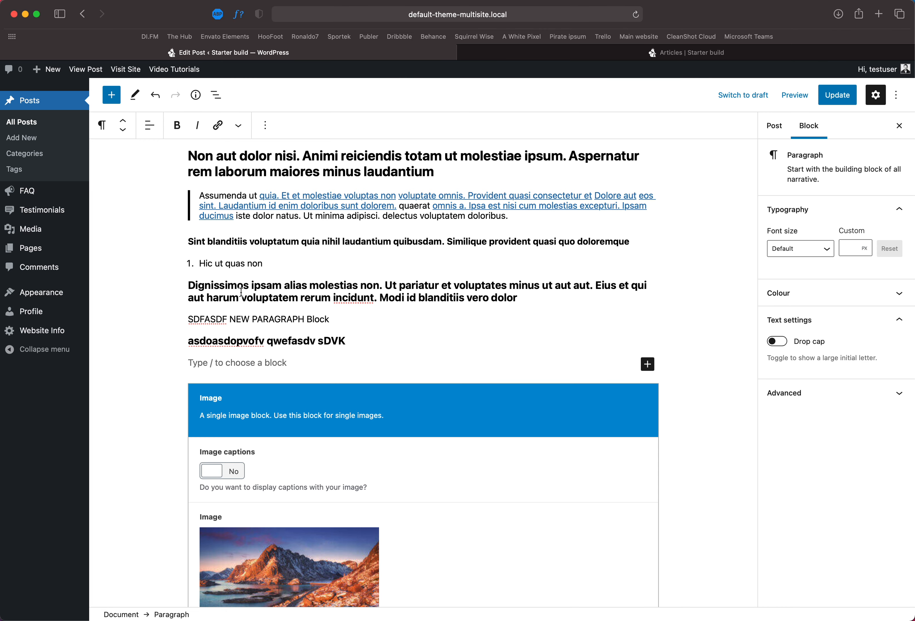
{"action": "left_click_drag", "start_coordinate": [241, 292], "coordinate": [237, 285]}
{"action": "left_click", "coordinate": [104, 125]}
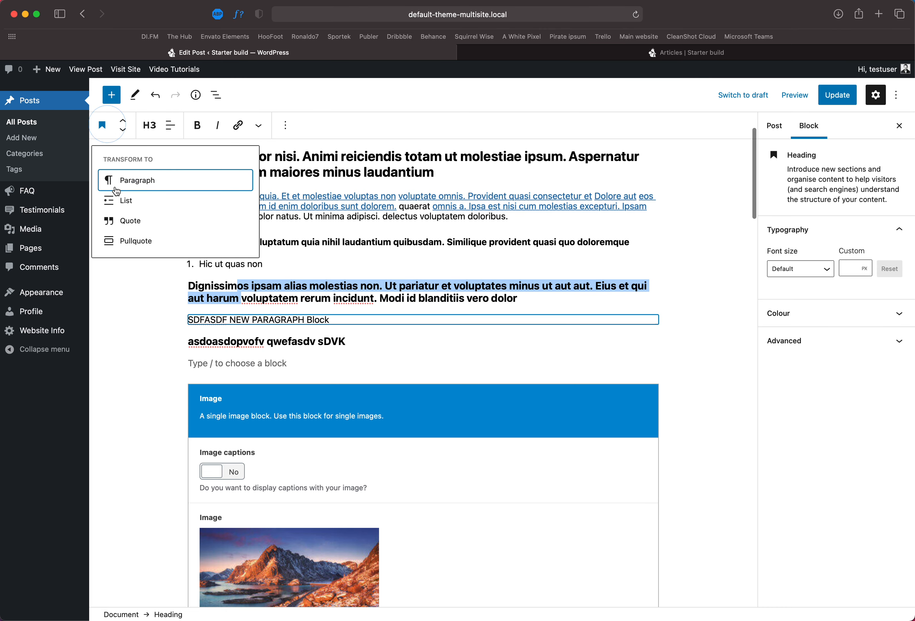
{"action": "left_click", "coordinate": [122, 200]}
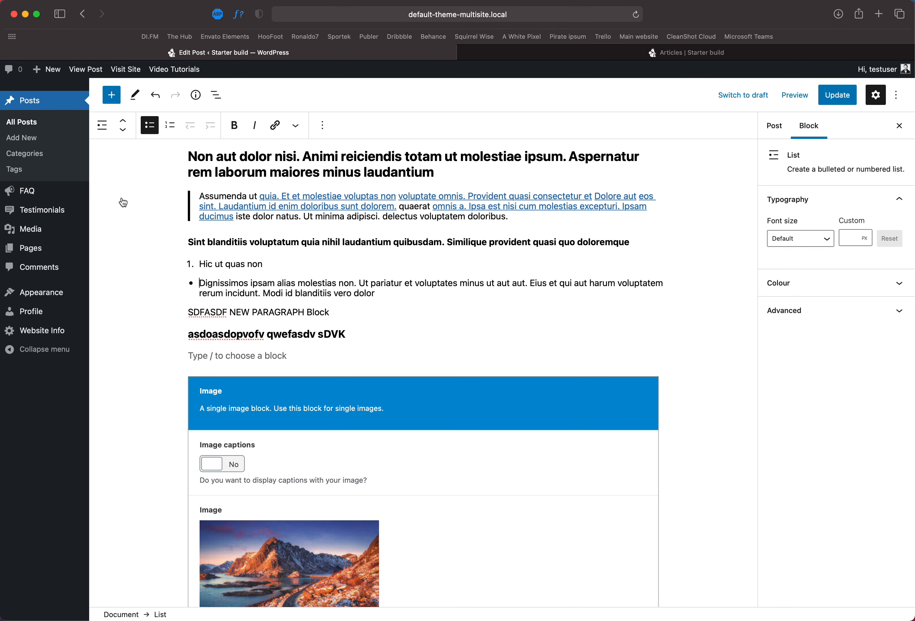
Step: Update the post and preview it in a new tab
{"action": "scroll", "coordinate": [123, 202], "scroll_direction": "up", "scroll_amount": 3}
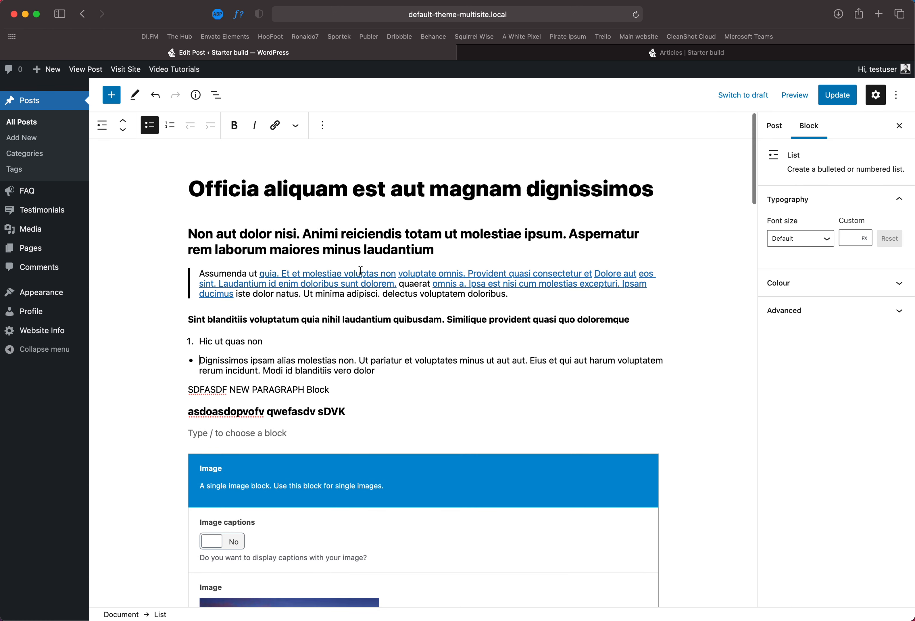
{"action": "left_click", "coordinate": [839, 95]}
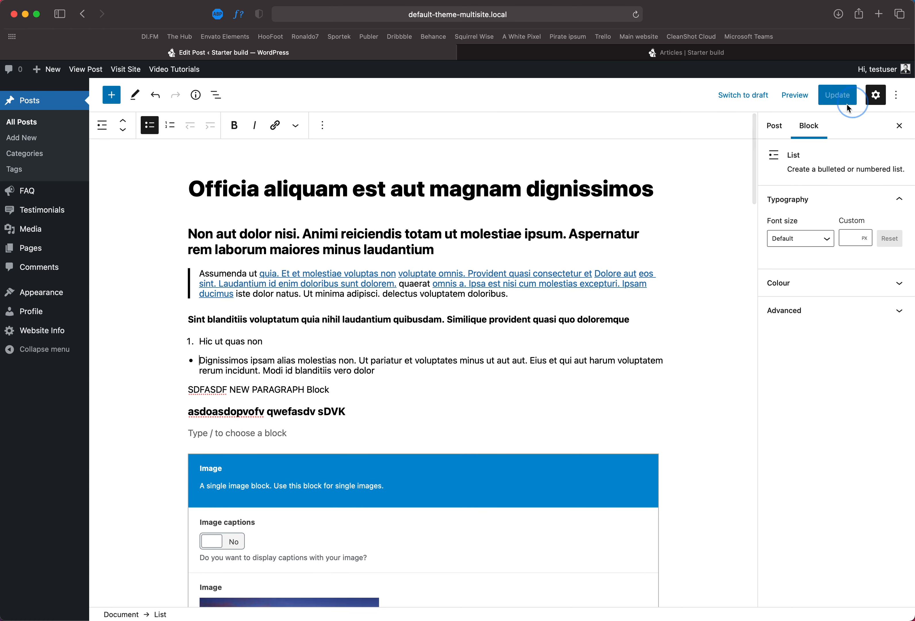
{"action": "left_click", "coordinate": [783, 95]}
{"action": "left_click", "coordinate": [715, 200]}
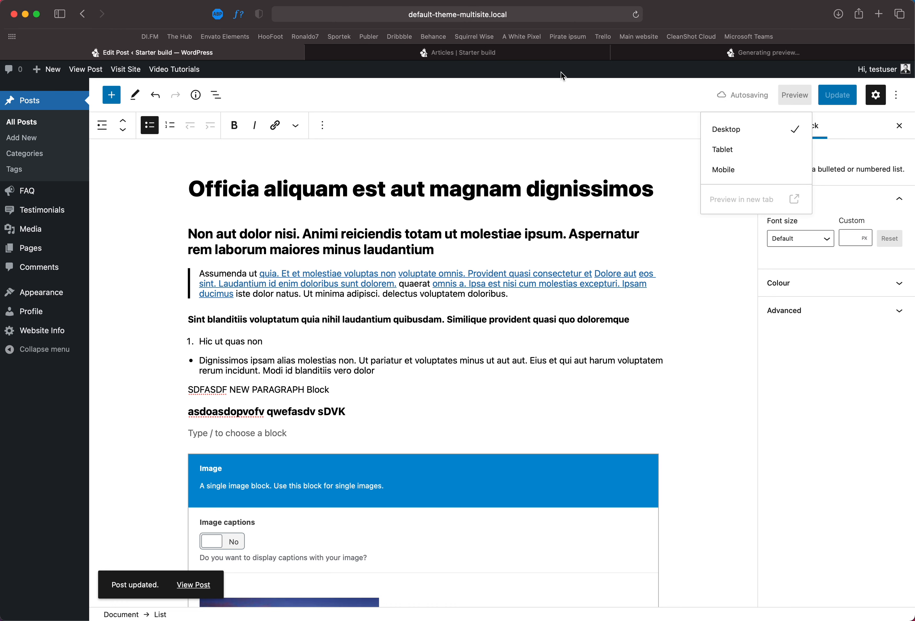
Step: Review the previewed post on the front end in its browser tab, then return to the editor tab
{"action": "left_click", "coordinate": [655, 51]}
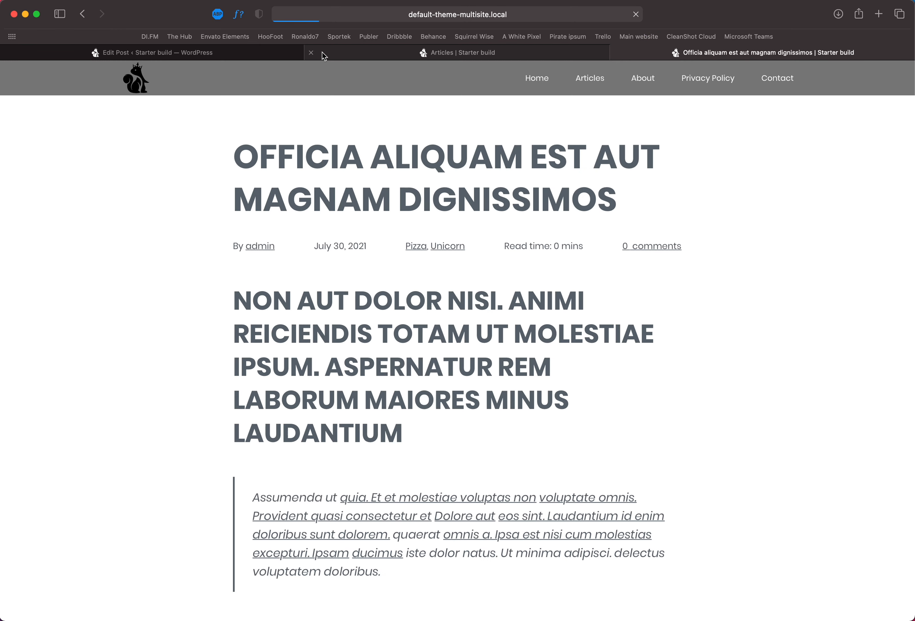
{"action": "left_click_drag", "start_coordinate": [626, 206], "coordinate": [232, 154]}
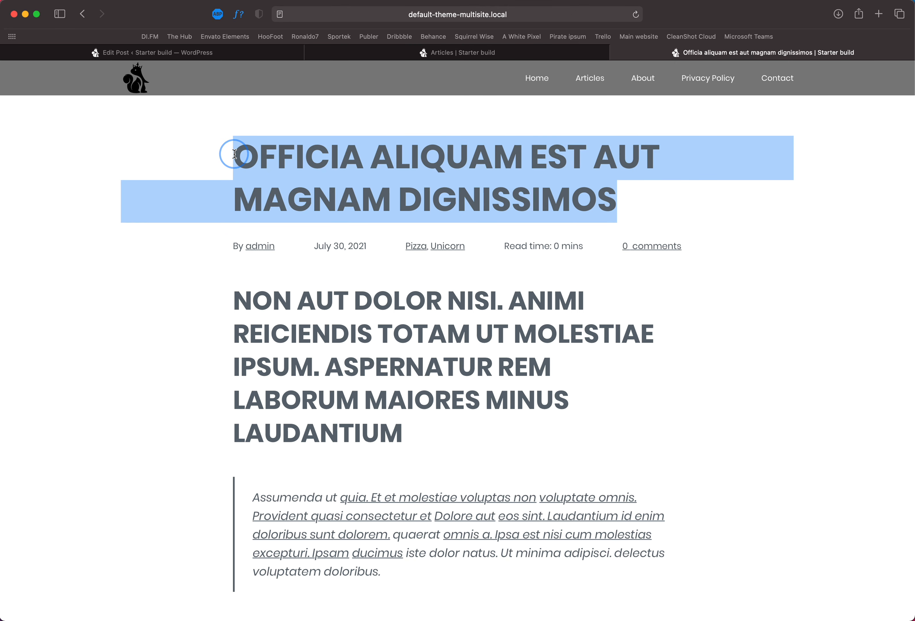
{"action": "left_click_drag", "start_coordinate": [271, 243], "coordinate": [503, 257]}
{"action": "left_click", "coordinate": [594, 247]}
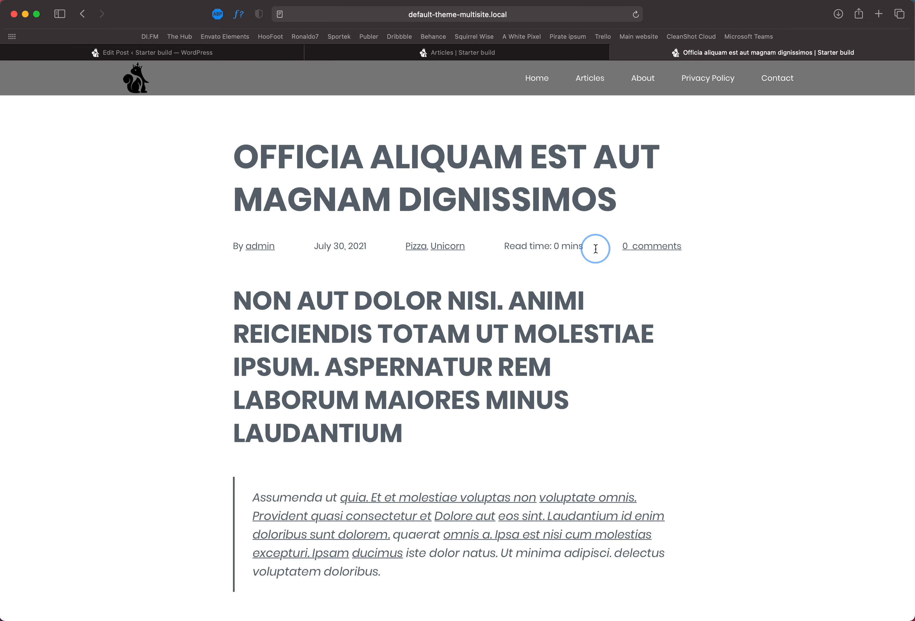
{"action": "scroll", "coordinate": [469, 357], "scroll_direction": "down", "scroll_amount": 10}
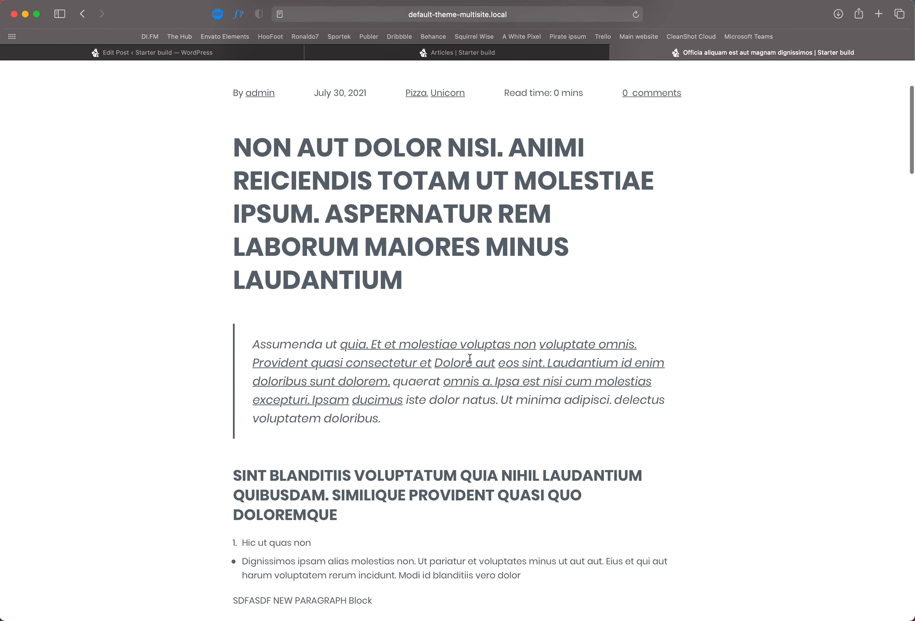
{"action": "left_click_drag", "start_coordinate": [397, 296], "coordinate": [247, 192]}
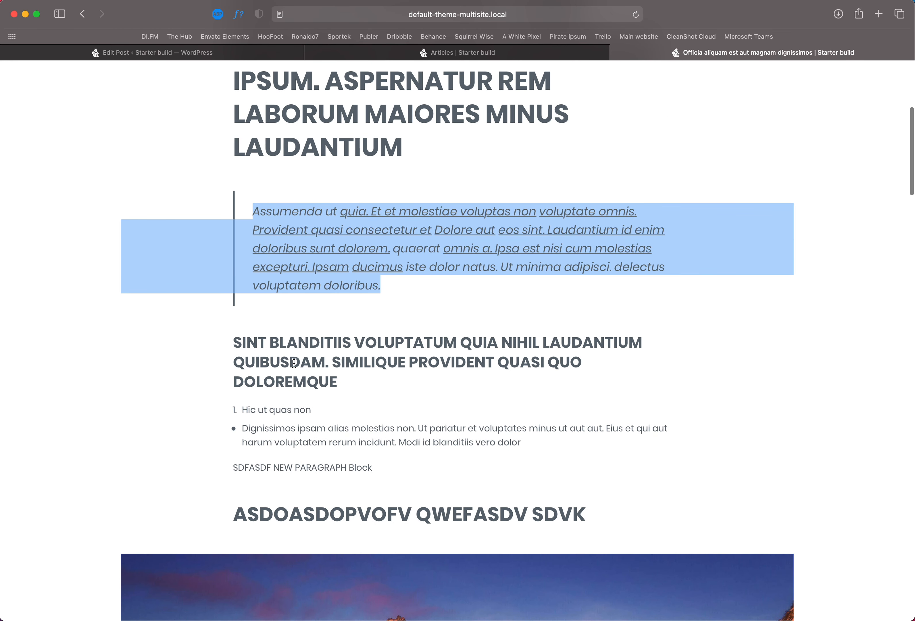
{"action": "left_click_drag", "start_coordinate": [342, 386], "coordinate": [245, 331]}
{"action": "scroll", "coordinate": [319, 435], "scroll_direction": "down", "scroll_amount": 3}
{"action": "left_click_drag", "start_coordinate": [325, 385], "coordinate": [296, 353]}
{"action": "scroll", "coordinate": [327, 541], "scroll_direction": "down", "scroll_amount": 20}
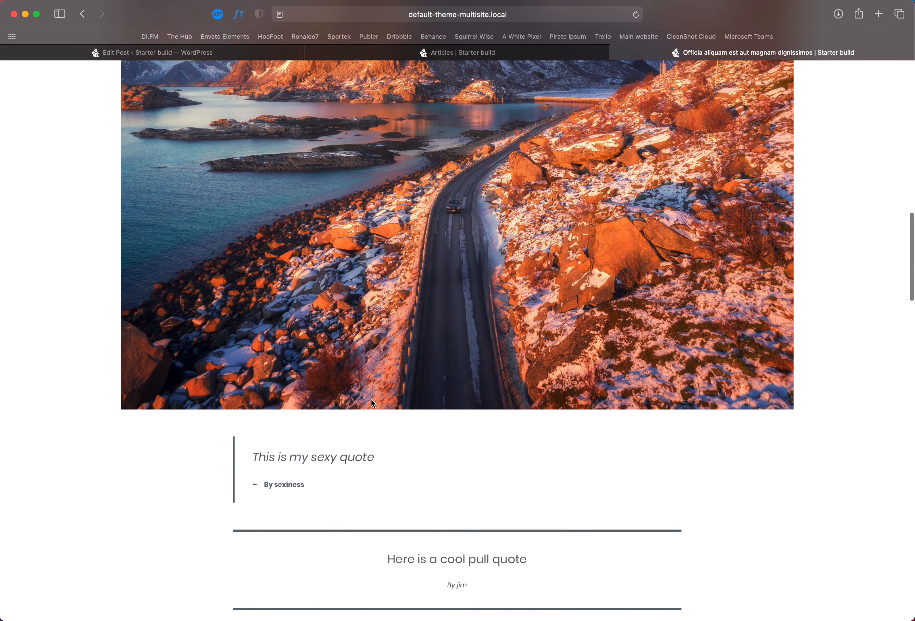
{"action": "scroll", "coordinate": [395, 367], "scroll_direction": "down", "scroll_amount": 3}
{"action": "scroll", "coordinate": [424, 428], "scroll_direction": "down", "scroll_amount": 3}
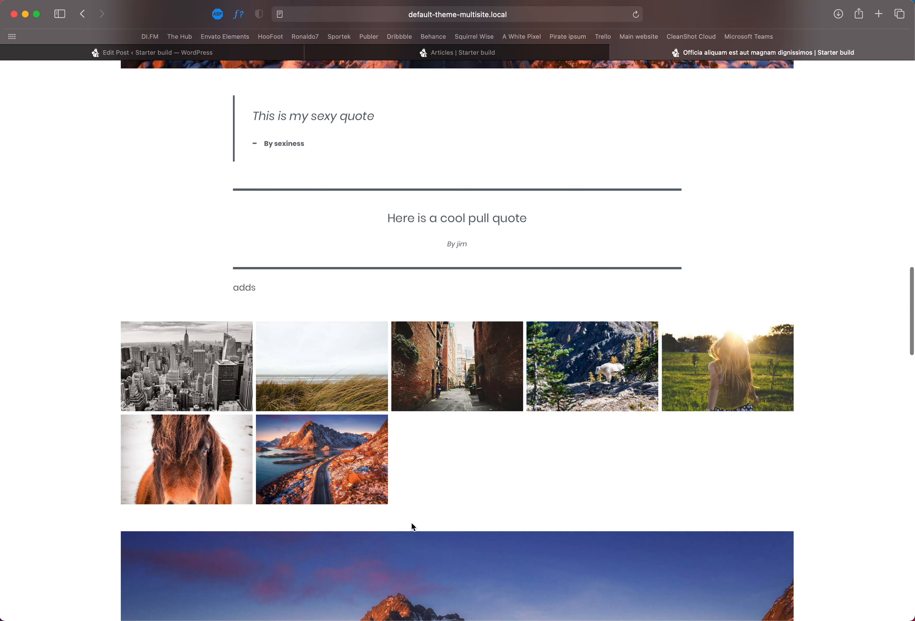
{"action": "scroll", "coordinate": [386, 488], "scroll_direction": "down", "scroll_amount": 17}
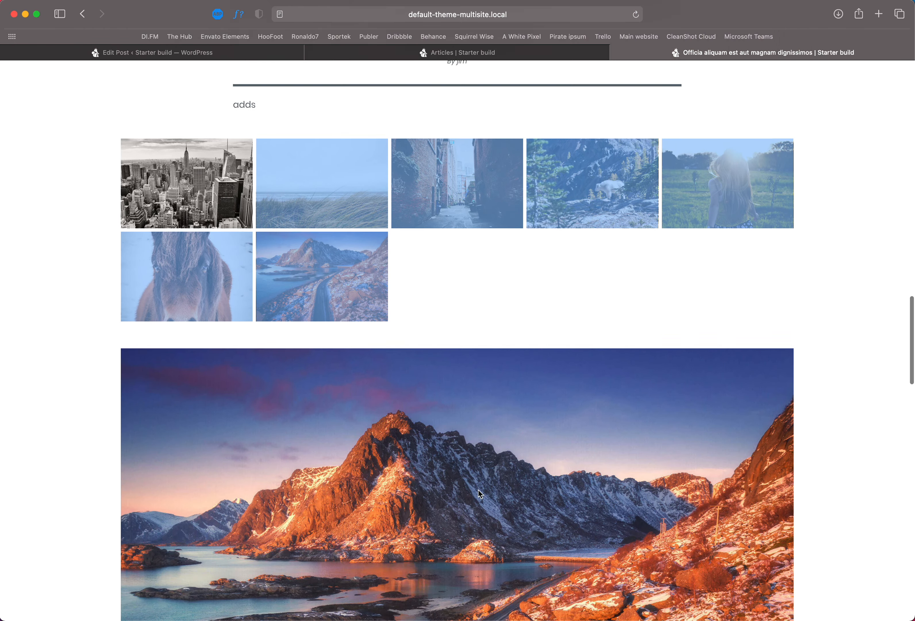
{"action": "scroll", "coordinate": [476, 490], "scroll_direction": "up", "scroll_amount": 13}
{"action": "scroll", "coordinate": [408, 234], "scroll_direction": "up", "scroll_amount": 2}
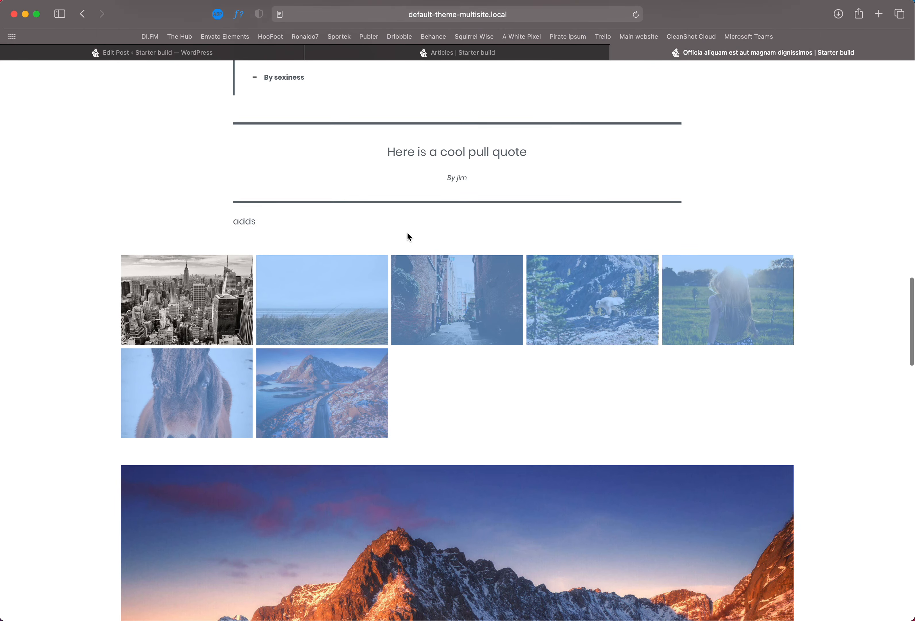
{"action": "scroll", "coordinate": [416, 238], "scroll_direction": "down", "scroll_amount": 20}
{"action": "left_click_drag", "start_coordinate": [771, 188], "coordinate": [106, 186]}
{"action": "left_click", "coordinate": [169, 52]}
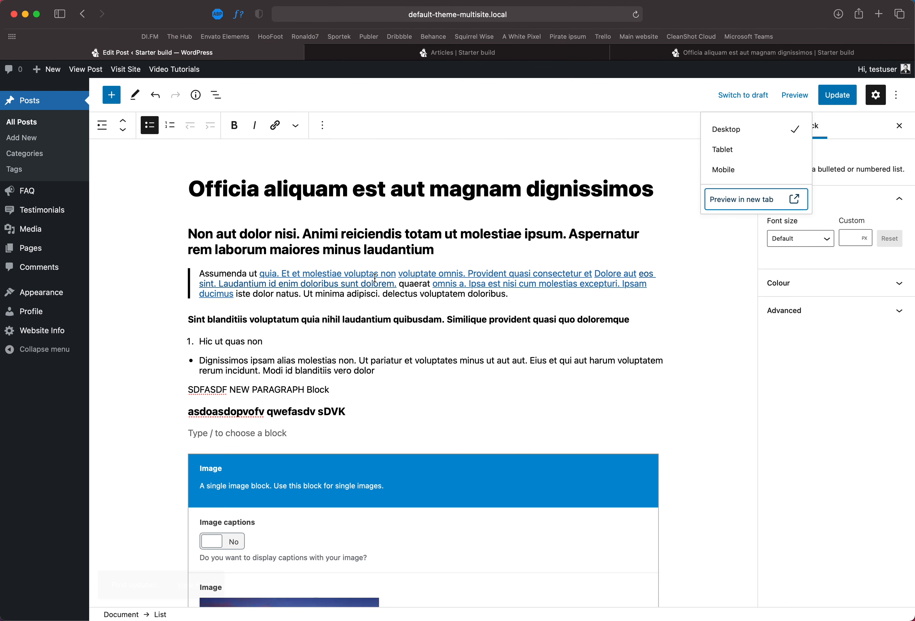
Step: Open the block inserter to browse the available blocks, then close it
{"action": "scroll", "coordinate": [367, 396], "scroll_direction": "down", "scroll_amount": 3}
{"action": "scroll", "coordinate": [360, 380], "scroll_direction": "up", "scroll_amount": 3}
{"action": "left_click", "coordinate": [377, 386]}
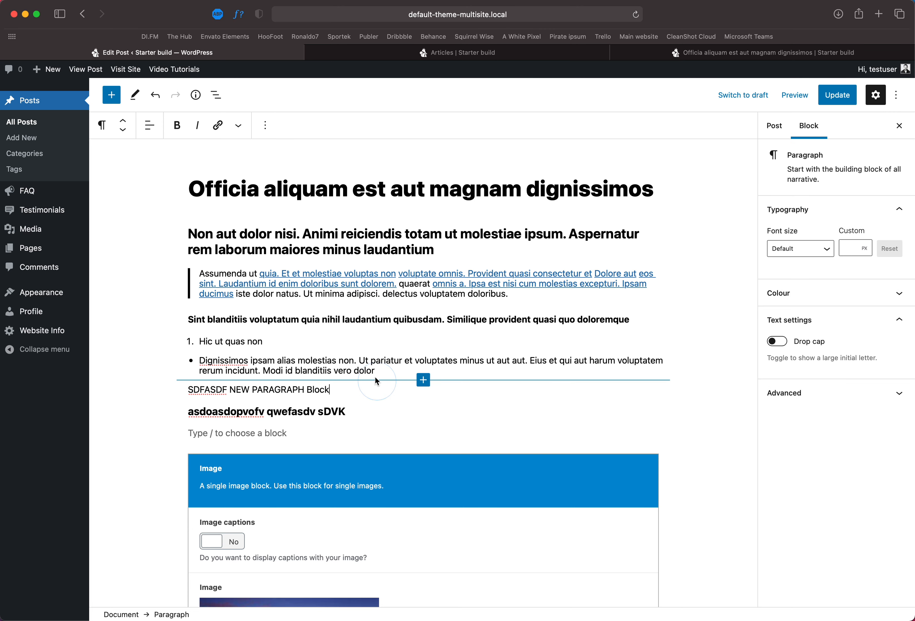
{"action": "left_click", "coordinate": [333, 359]}
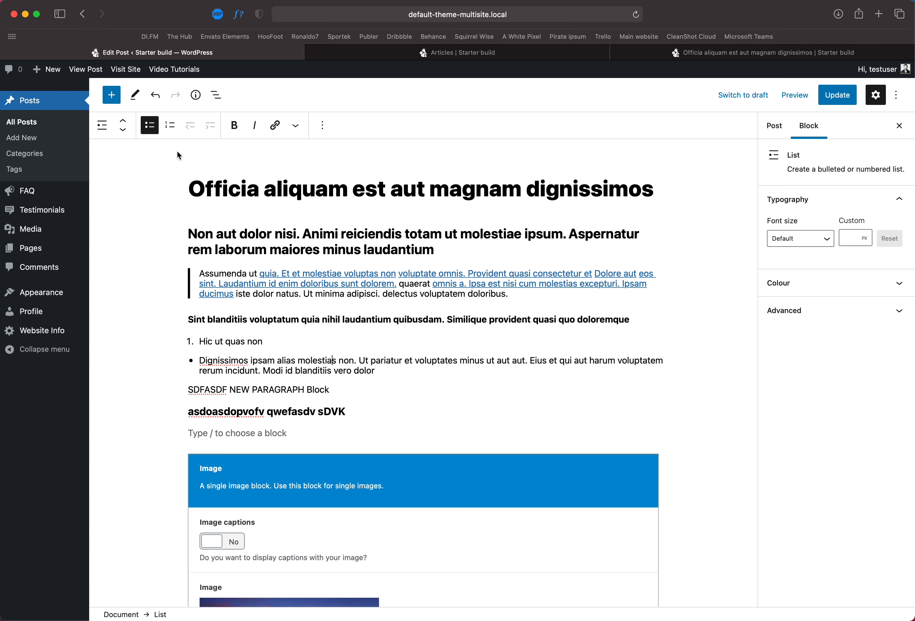
{"action": "left_click", "coordinate": [111, 95]}
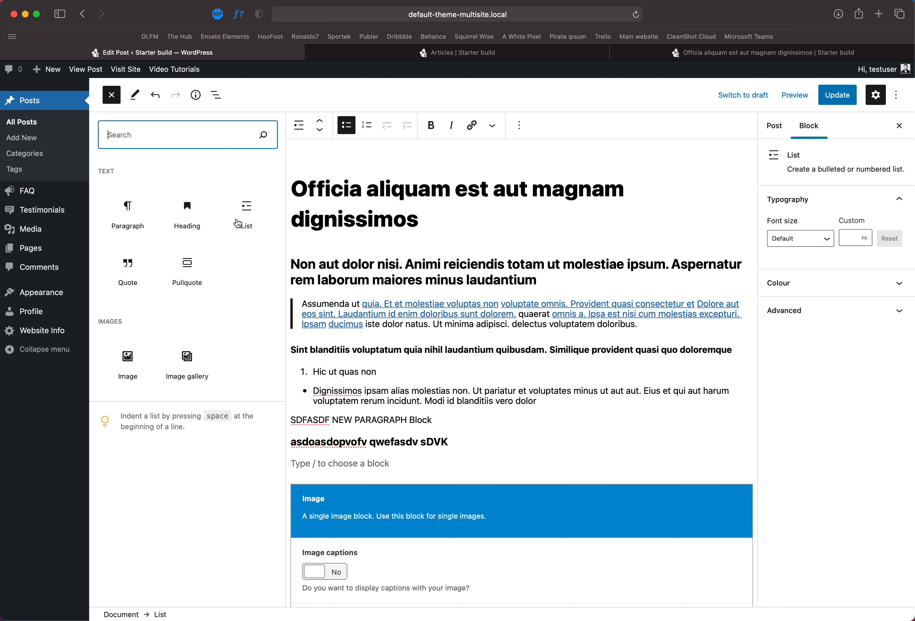
{"action": "left_click", "coordinate": [547, 443]}
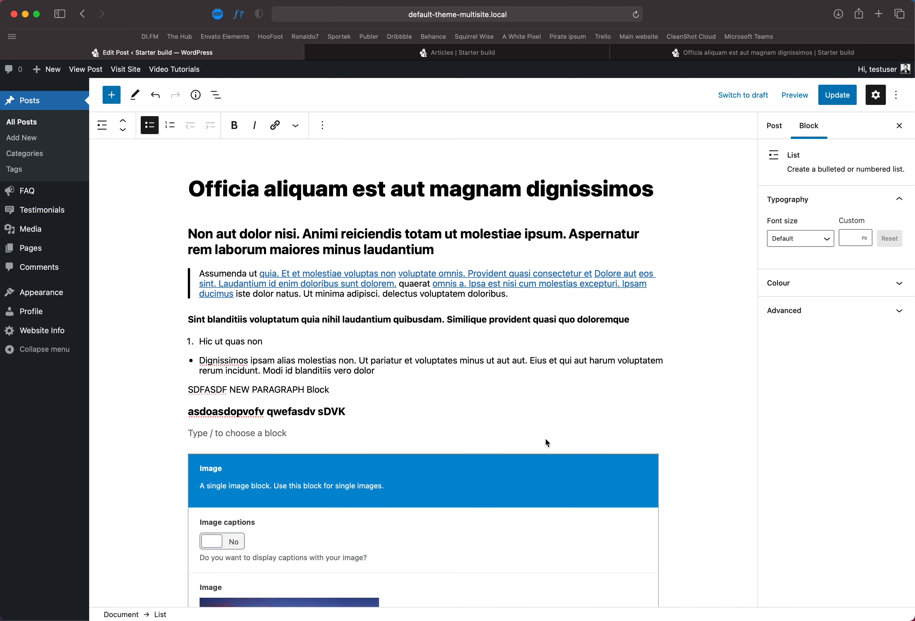
Step: Switch the custom Image block below the heading to preview mode
{"action": "scroll", "coordinate": [547, 443], "scroll_direction": "down", "scroll_amount": 6}
{"action": "scroll", "coordinate": [533, 447], "scroll_direction": "up", "scroll_amount": 6}
{"action": "scroll", "coordinate": [507, 431], "scroll_direction": "down", "scroll_amount": 1}
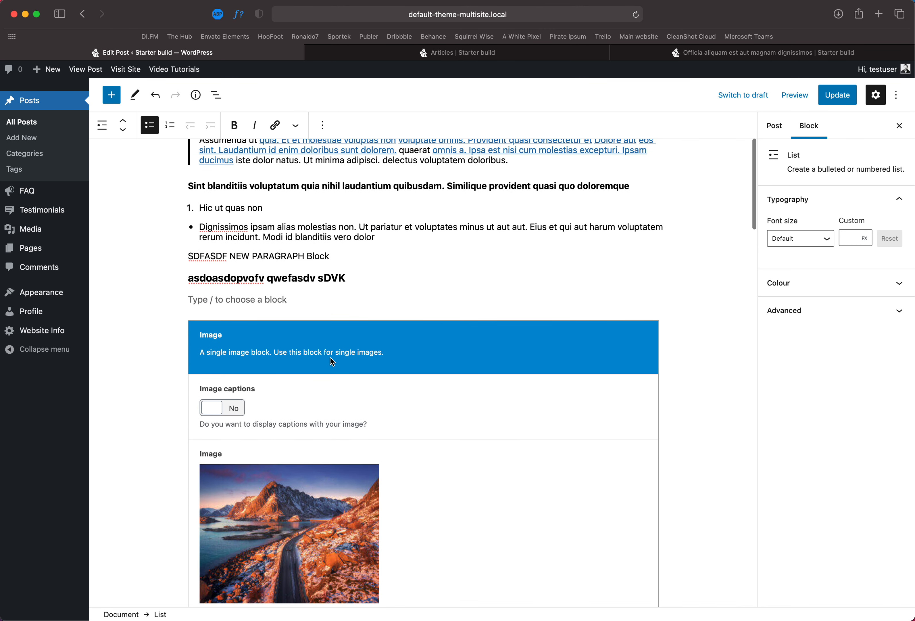
{"action": "left_click", "coordinate": [332, 362]}
{"action": "left_click", "coordinate": [151, 129]}
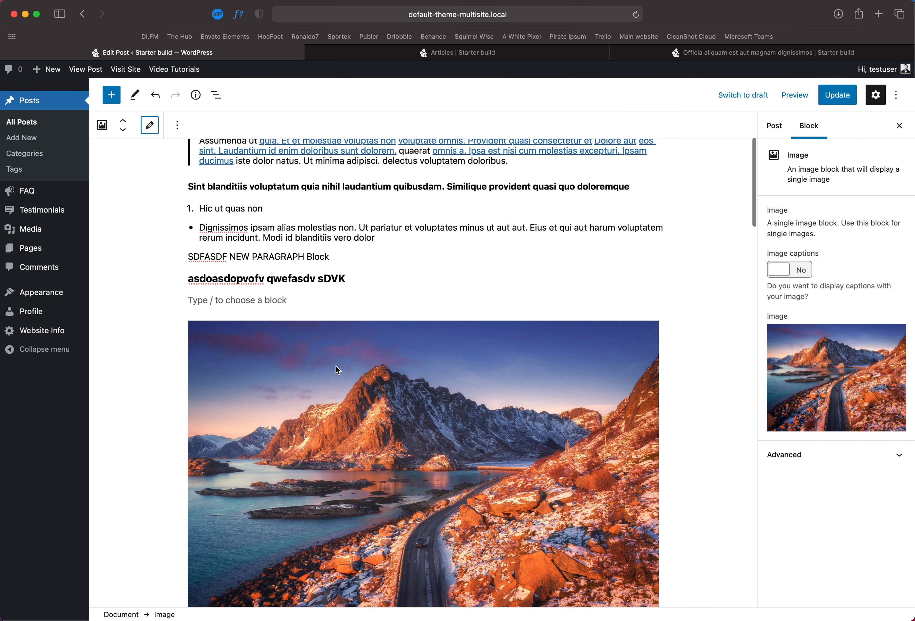
Step: Switch the Image gallery block to preview mode
{"action": "scroll", "coordinate": [349, 376], "scroll_direction": "down", "scroll_amount": 4}
{"action": "scroll", "coordinate": [358, 380], "scroll_direction": "down", "scroll_amount": 8}
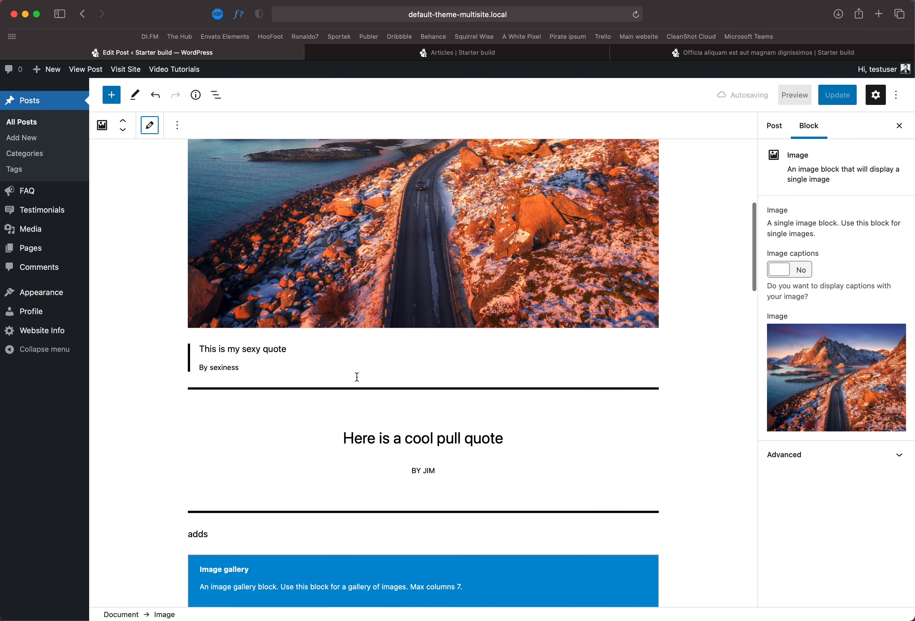
{"action": "left_click", "coordinate": [300, 246]}
{"action": "scroll", "coordinate": [343, 353], "scroll_direction": "down", "scroll_amount": 9}
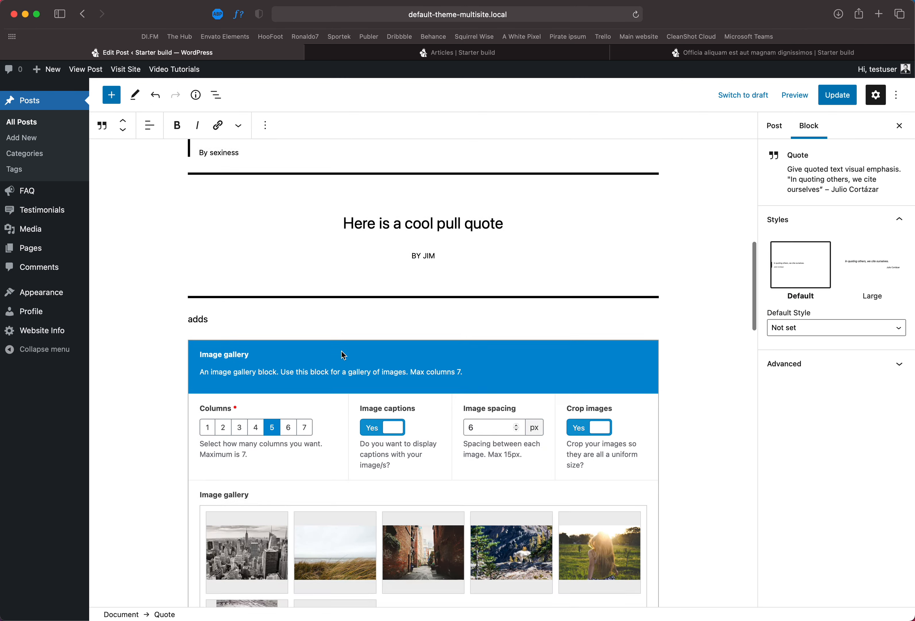
{"action": "left_click", "coordinate": [336, 168]}
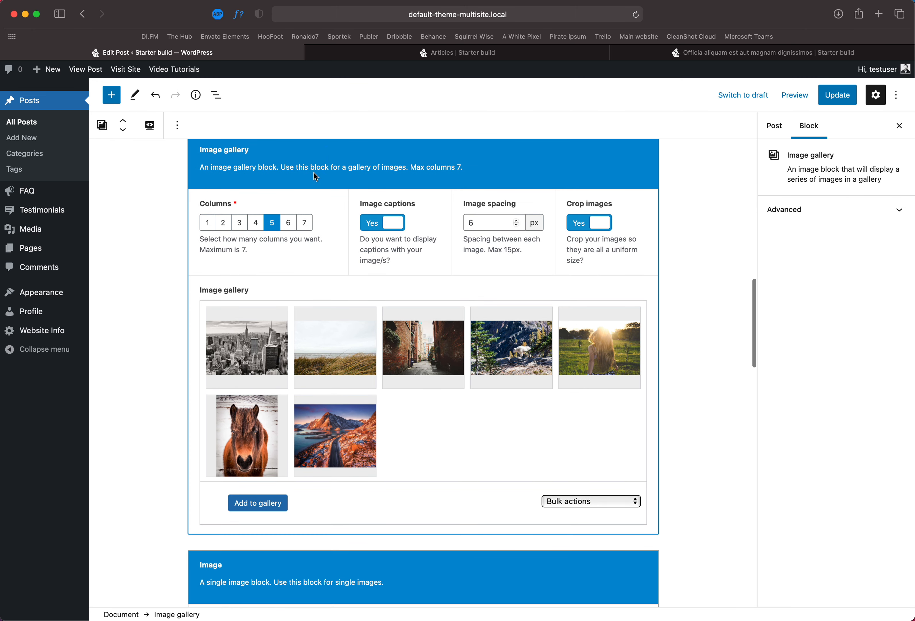
{"action": "scroll", "coordinate": [273, 239], "scroll_direction": "up", "scroll_amount": 2}
{"action": "left_click", "coordinate": [158, 134]}
Step: Switch the single Image block below the gallery to preview mode
{"action": "scroll", "coordinate": [409, 358], "scroll_direction": "up", "scroll_amount": 1}
{"action": "scroll", "coordinate": [408, 357], "scroll_direction": "down", "scroll_amount": 3}
{"action": "left_click", "coordinate": [409, 359]}
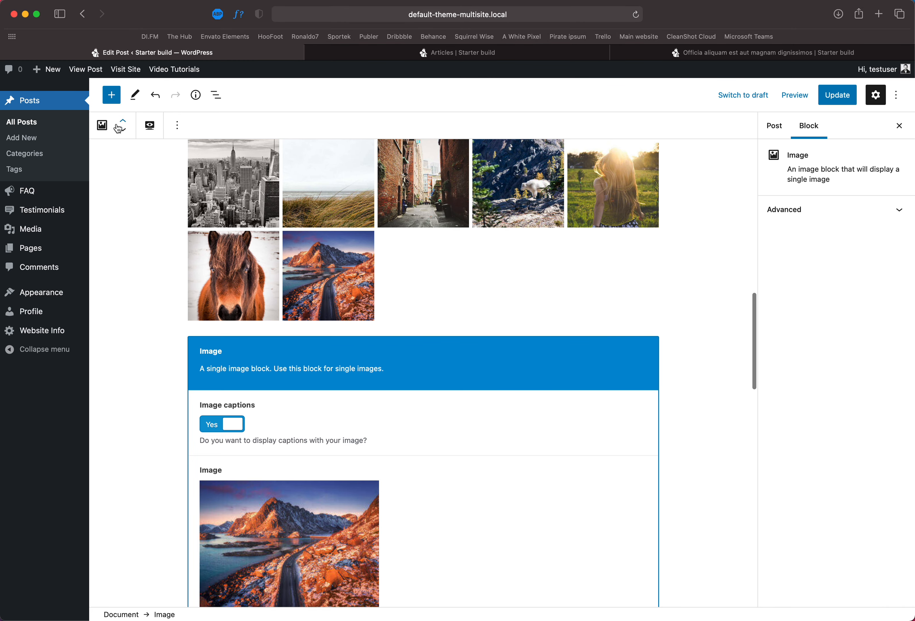
{"action": "left_click", "coordinate": [150, 125]}
Step: Turn on image captions for the upper Image block
{"action": "scroll", "coordinate": [369, 248], "scroll_direction": "up", "scroll_amount": 10}
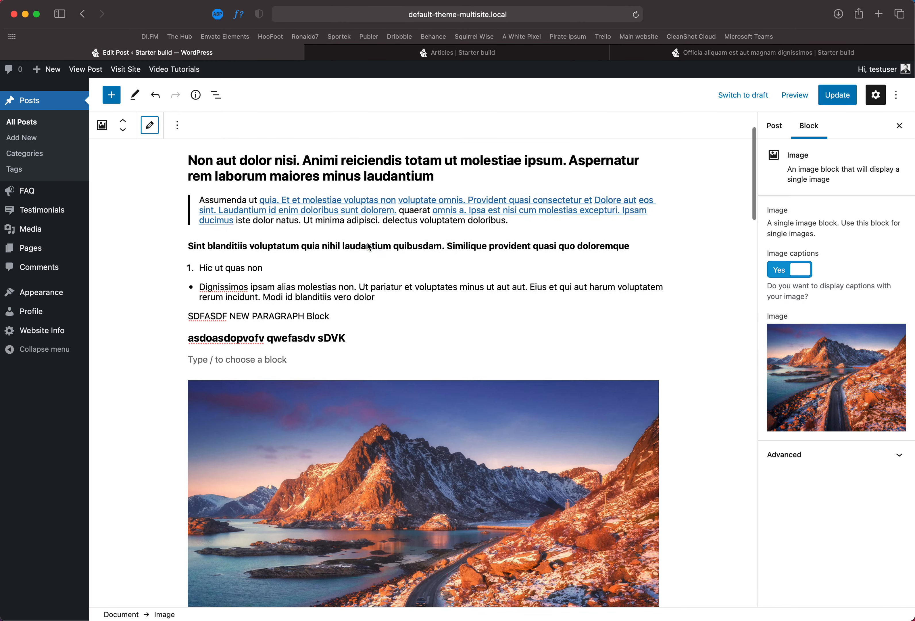
{"action": "scroll", "coordinate": [418, 362], "scroll_direction": "down", "scroll_amount": 8}
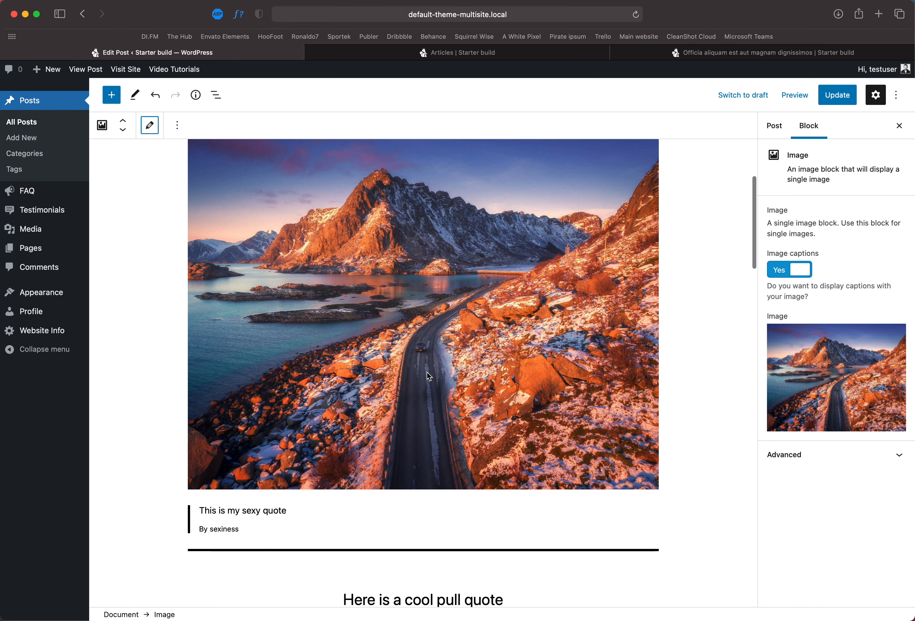
{"action": "left_click", "coordinate": [423, 363]}
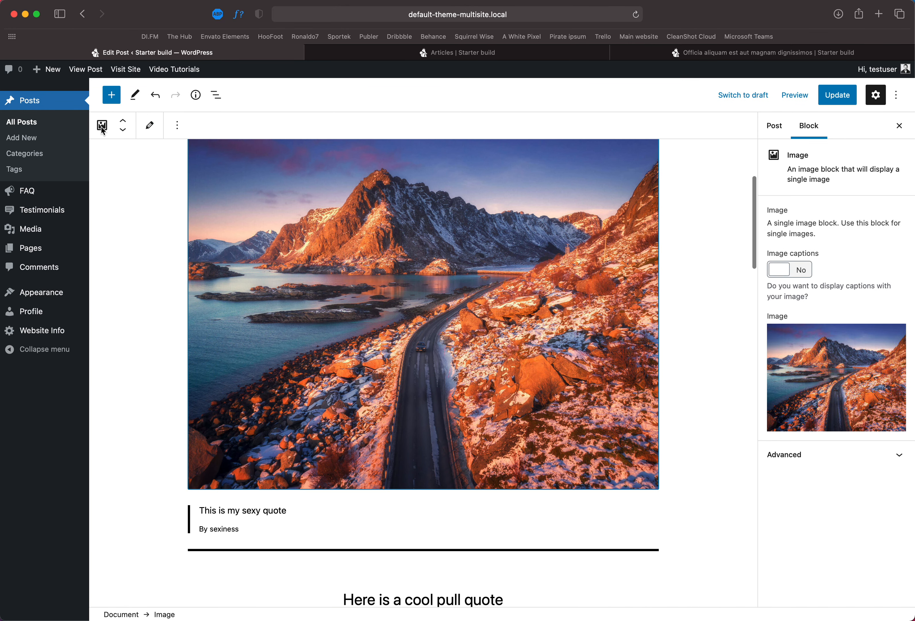
{"action": "mouse_move", "coordinate": [842, 378]}
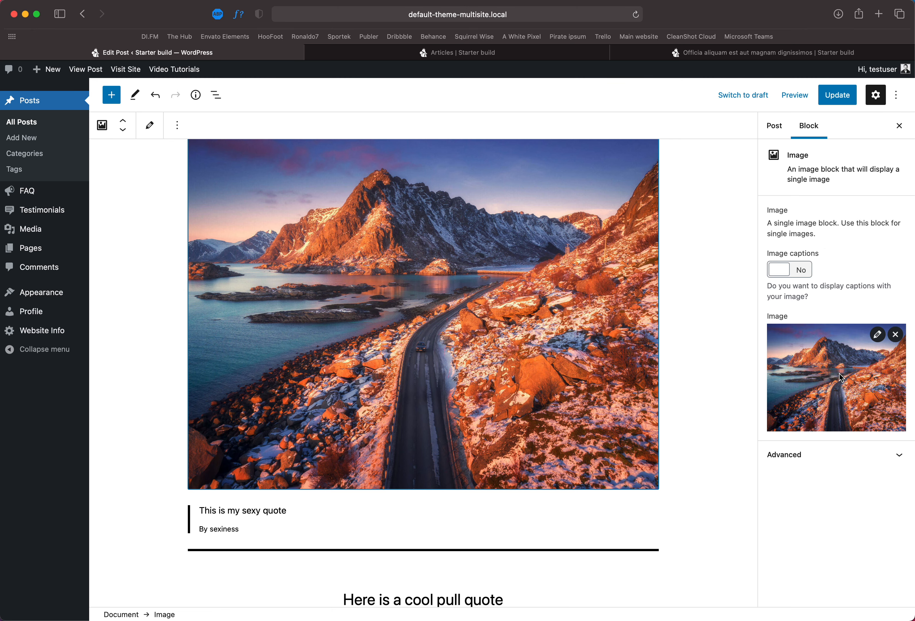
{"action": "left_click", "coordinate": [784, 274]}
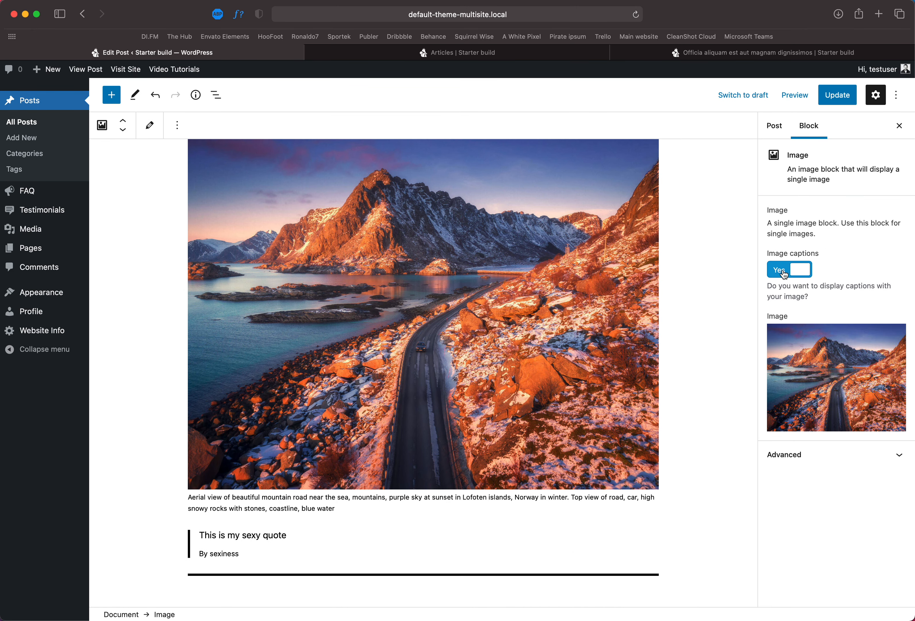
Step: Highlight the image caption text, then turn image captions off again
{"action": "triple_click", "coordinate": [342, 511]}
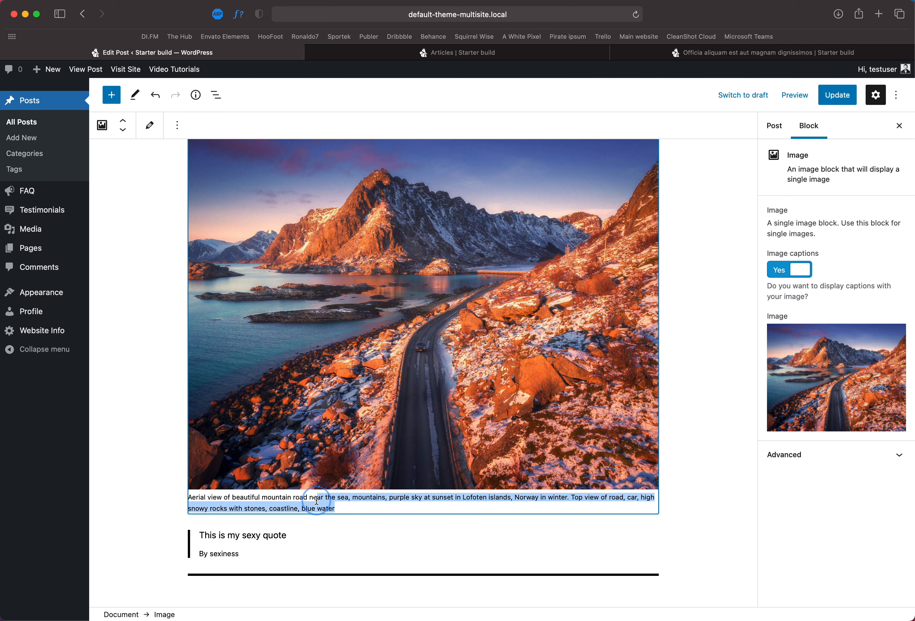
{"action": "left_click_drag", "start_coordinate": [236, 498], "coordinate": [184, 494]}
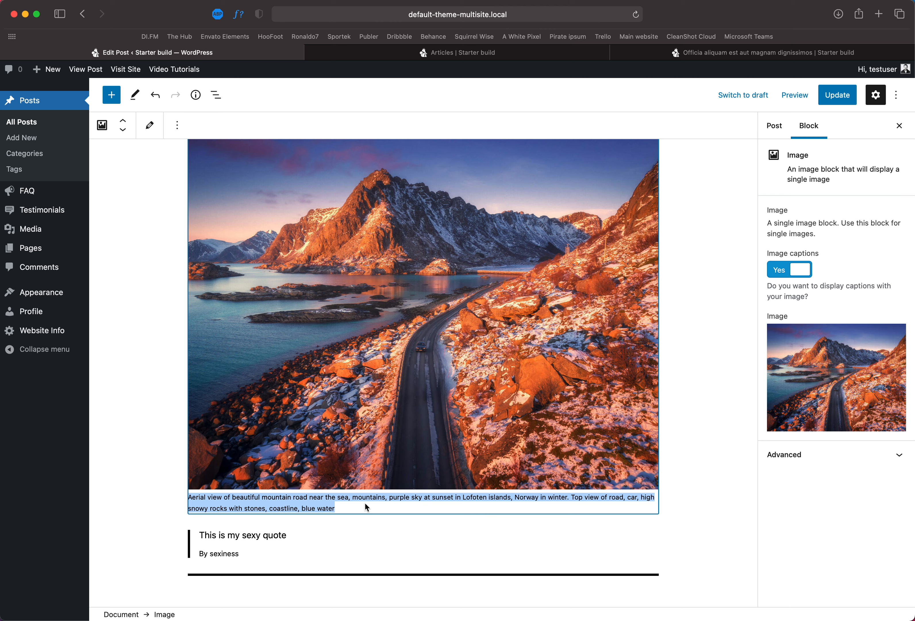
{"action": "left_click", "coordinate": [339, 512]}
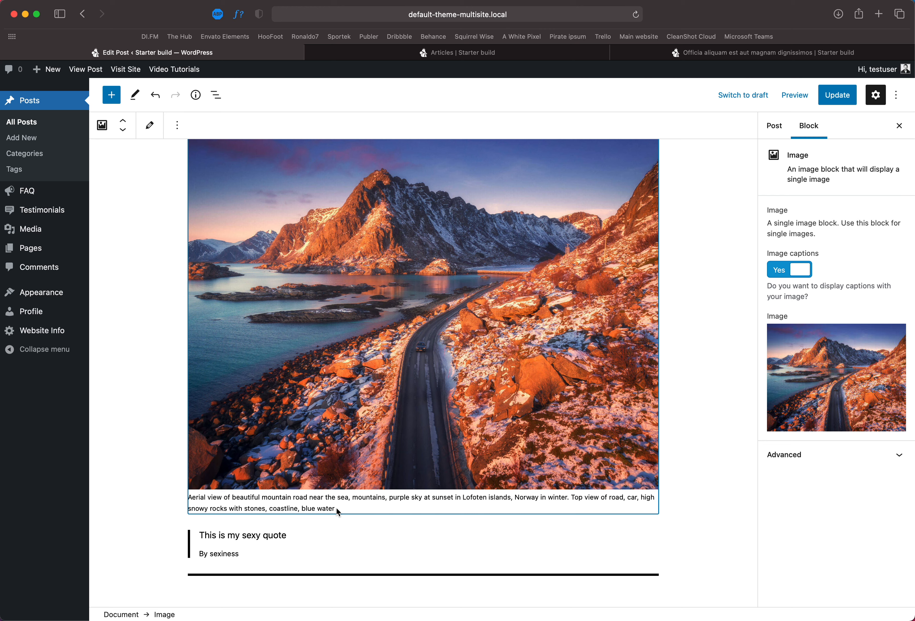
{"action": "left_click_drag", "start_coordinate": [343, 508], "coordinate": [290, 508]}
{"action": "left_click", "coordinate": [793, 277]}
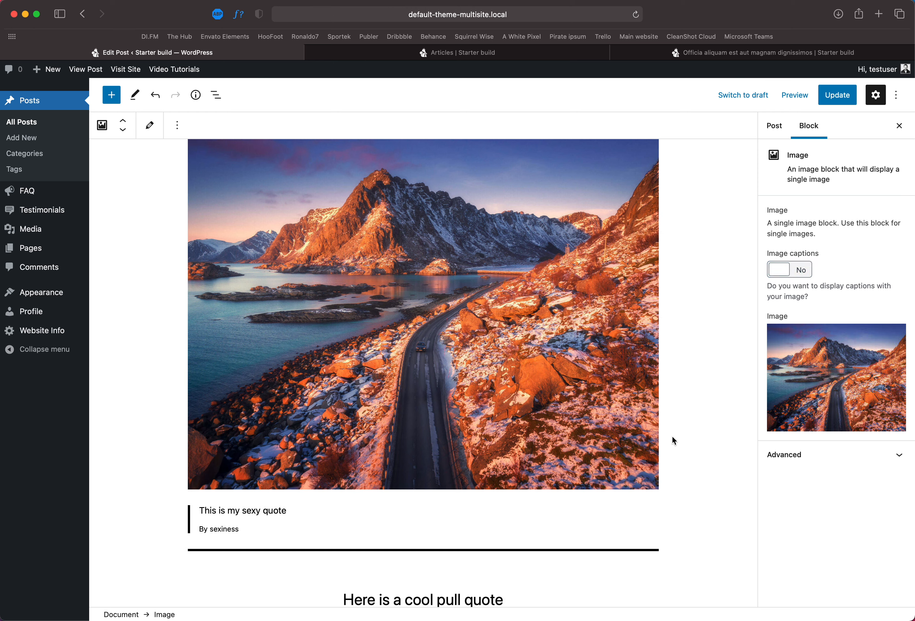
Step: Replace the upper Image block's picture with the waterfall image from the Media Library
{"action": "mouse_move", "coordinate": [794, 343]}
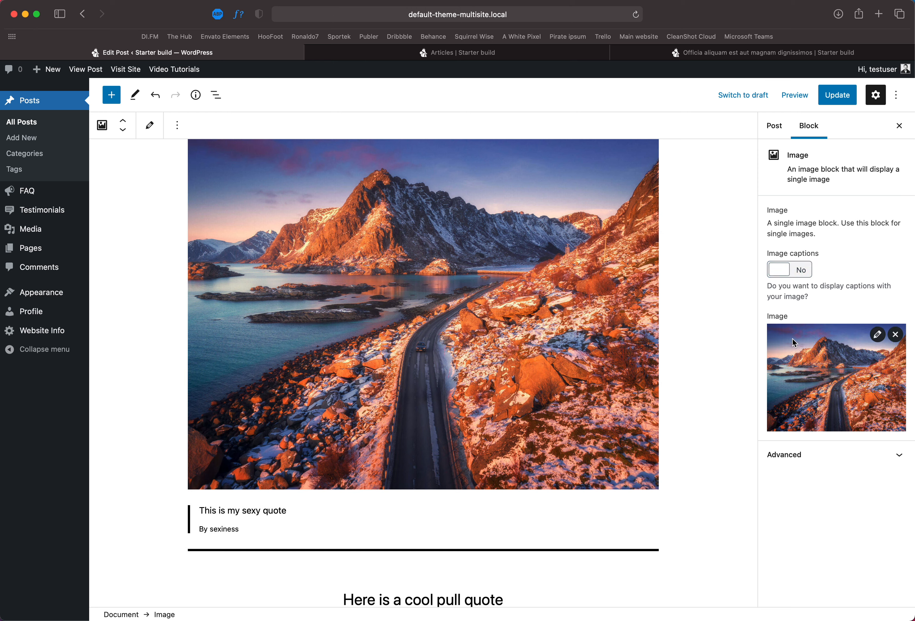
{"action": "left_click", "coordinate": [894, 334]}
{"action": "left_click", "coordinate": [868, 335]}
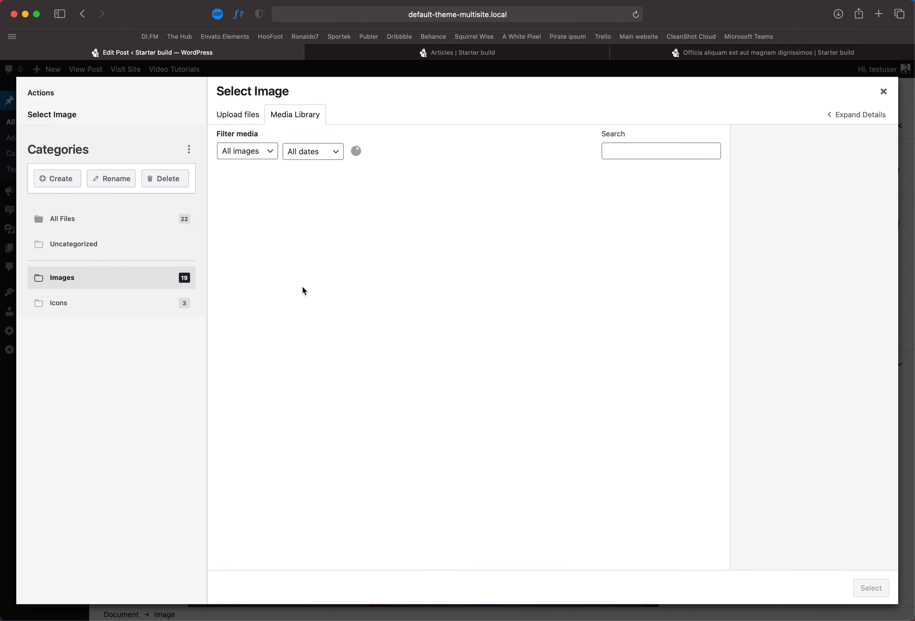
{"action": "left_click", "coordinate": [430, 206]}
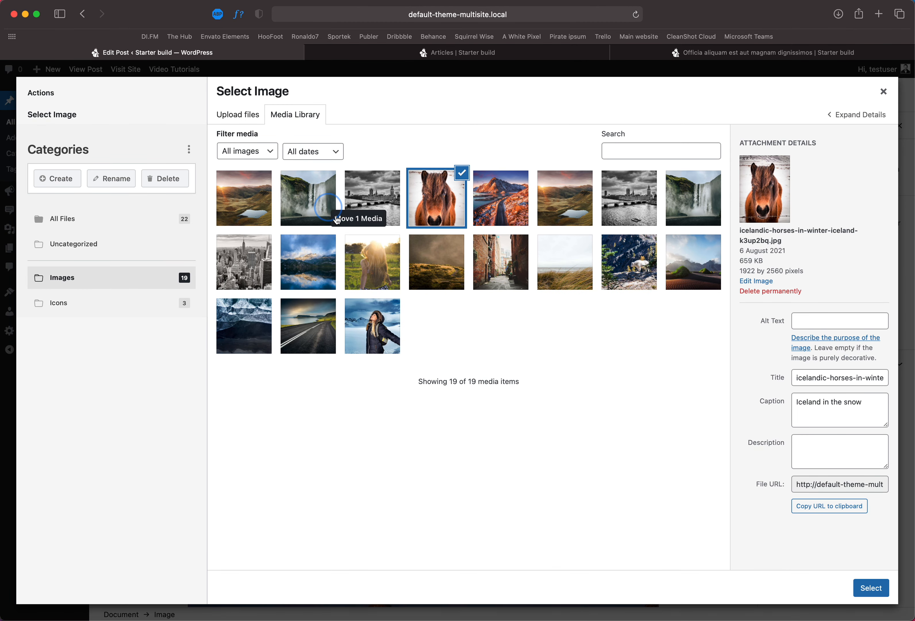
{"action": "left_click", "coordinate": [313, 202]}
{"action": "left_click", "coordinate": [870, 587]}
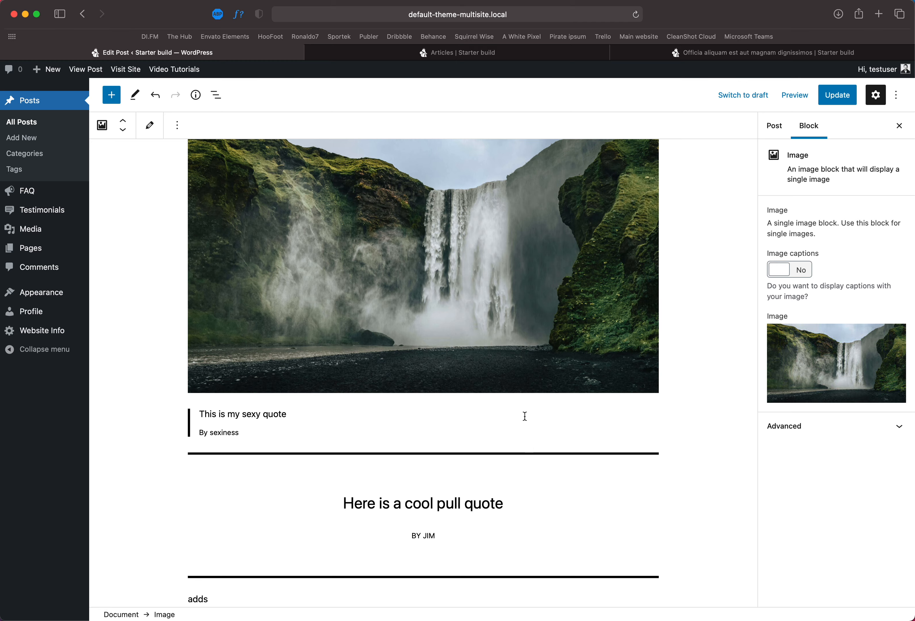
Step: Replace the upper Image block's picture with the other Skogafoss waterfall image from the Media Library
{"action": "scroll", "coordinate": [525, 415], "scroll_direction": "up", "scroll_amount": 5}
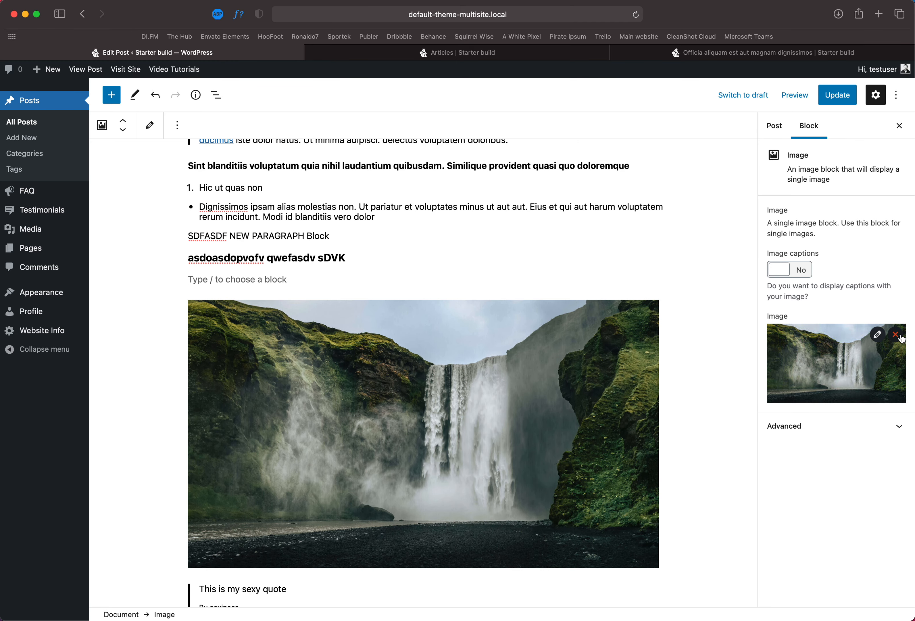
{"action": "left_click", "coordinate": [895, 334]}
{"action": "left_click", "coordinate": [855, 331]}
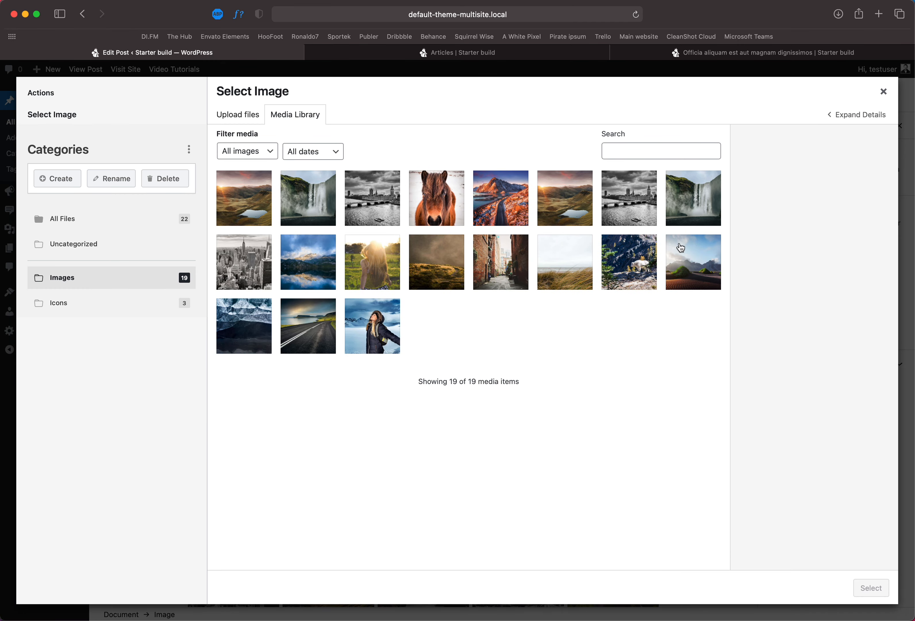
{"action": "left_click", "coordinate": [702, 213]}
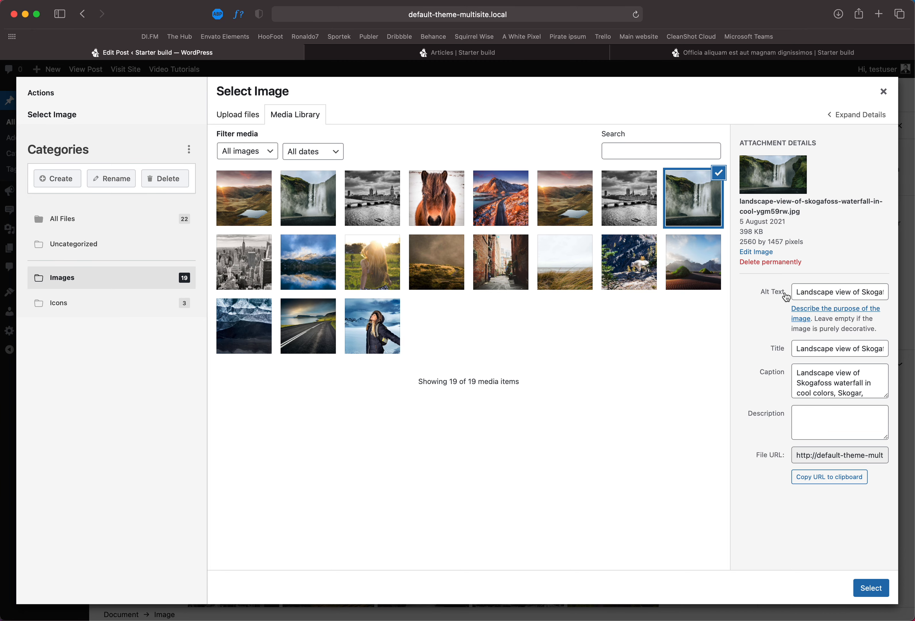
{"action": "left_click_drag", "start_coordinate": [792, 372], "coordinate": [798, 398]}
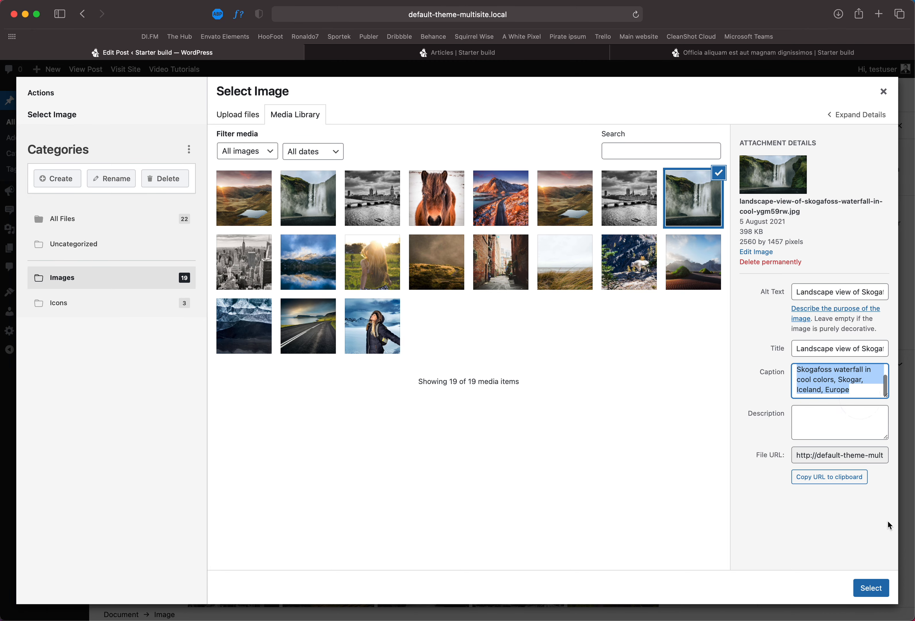
{"action": "left_click", "coordinate": [871, 587]}
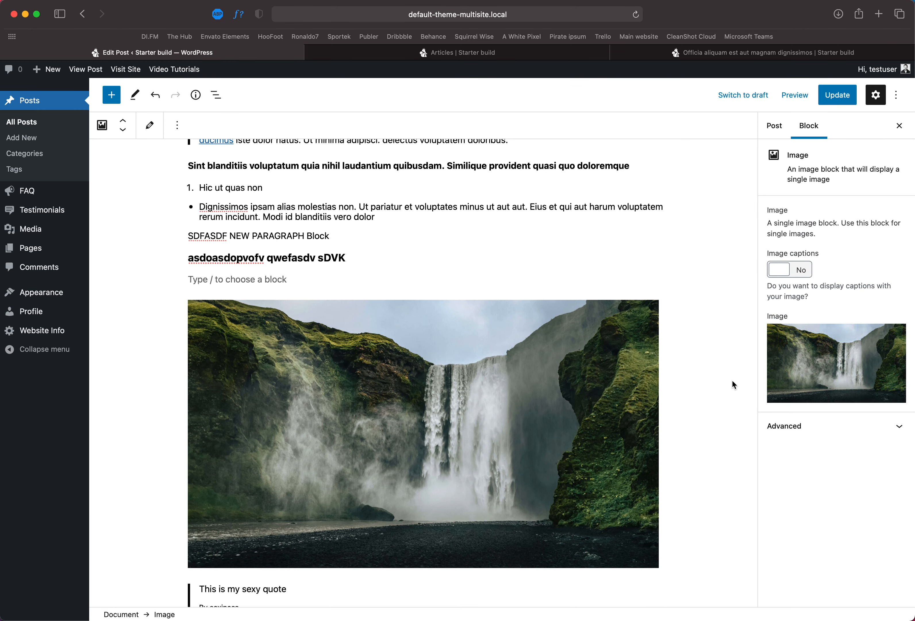
Step: Switch the image gallery block to edit mode and turn off its Crop images option
{"action": "scroll", "coordinate": [330, 407], "scroll_direction": "down", "scroll_amount": 10}
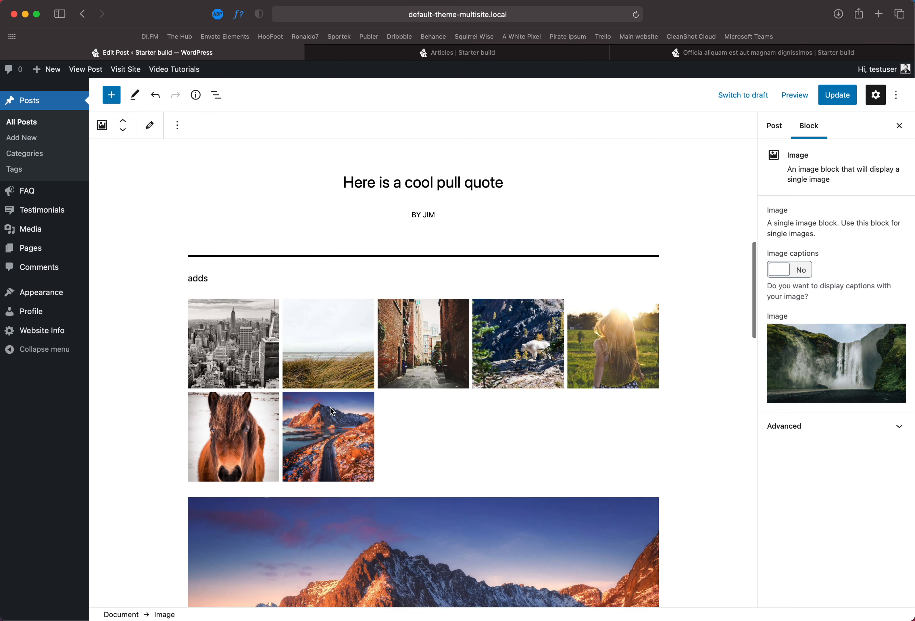
{"action": "left_click", "coordinate": [332, 386]}
{"action": "left_click", "coordinate": [150, 126]}
{"action": "scroll", "coordinate": [325, 338], "scroll_direction": "down", "scroll_amount": 5}
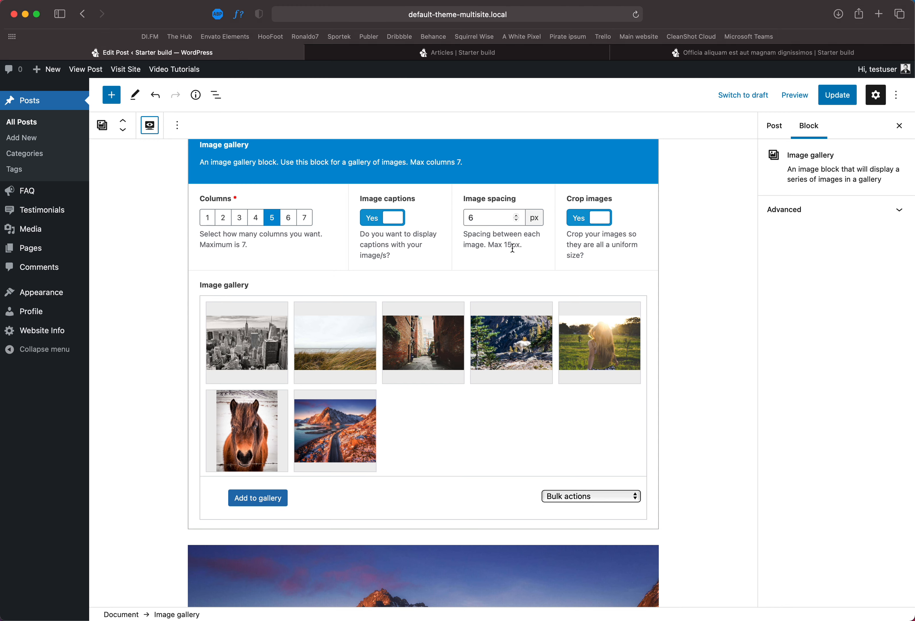
{"action": "left_click", "coordinate": [583, 224]}
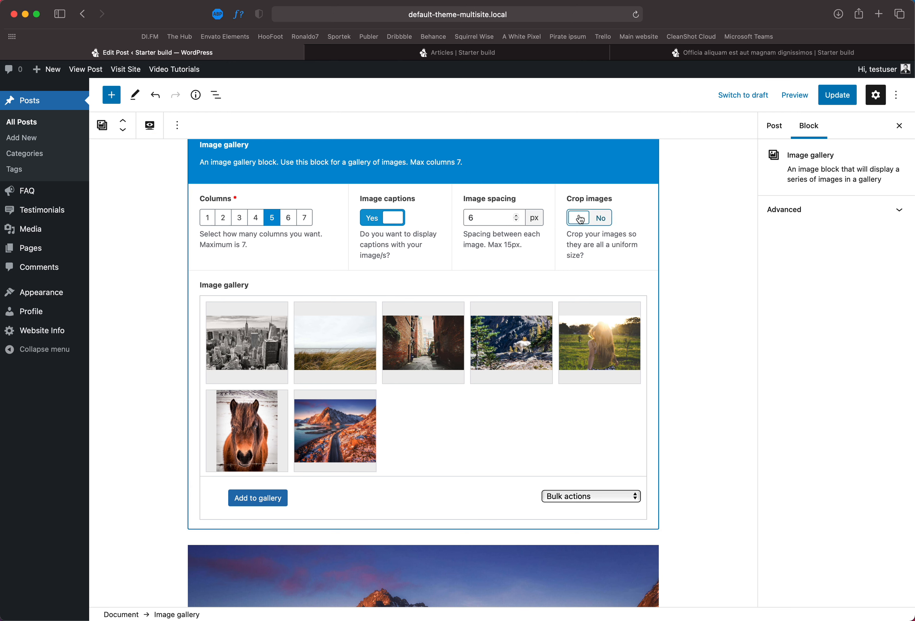
Step: Update the post and reload the published post in another browser tab to preview the gallery
{"action": "left_click", "coordinate": [836, 99]}
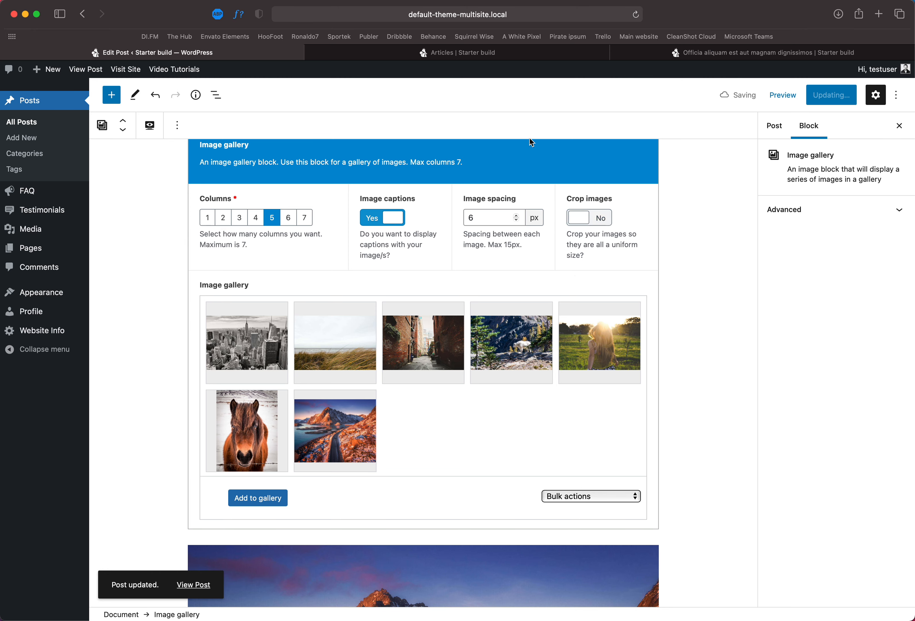
{"action": "left_click", "coordinate": [489, 53]}
{"action": "key", "text": "super+r"}
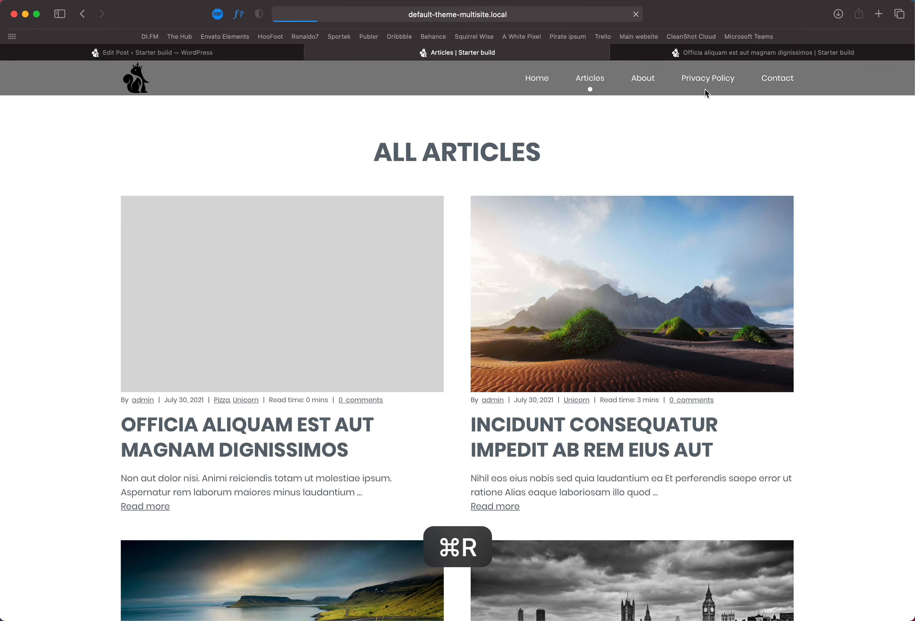
{"action": "left_click_drag", "start_coordinate": [674, 54], "coordinate": [433, 59]}
{"action": "key", "text": "super+r"}
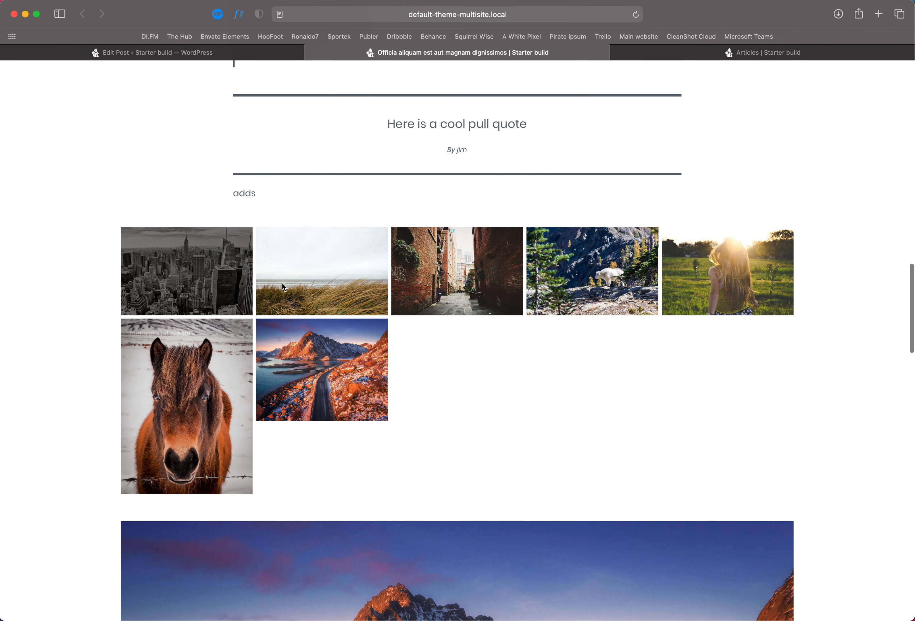
{"action": "left_click", "coordinate": [243, 55]}
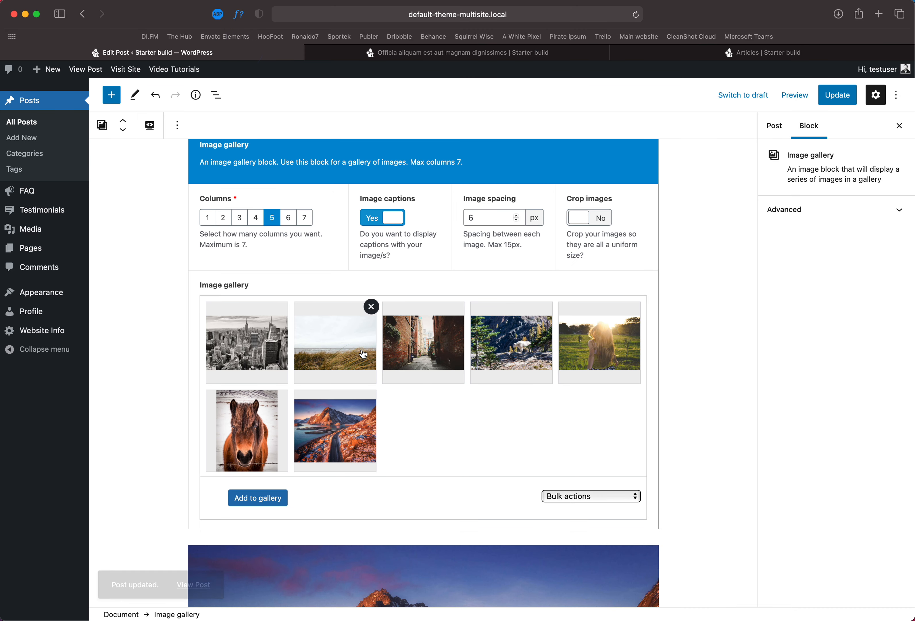
Step: Turn Crop images back on and raise the gallery's image spacing to 15 px
{"action": "left_click", "coordinate": [579, 220]}
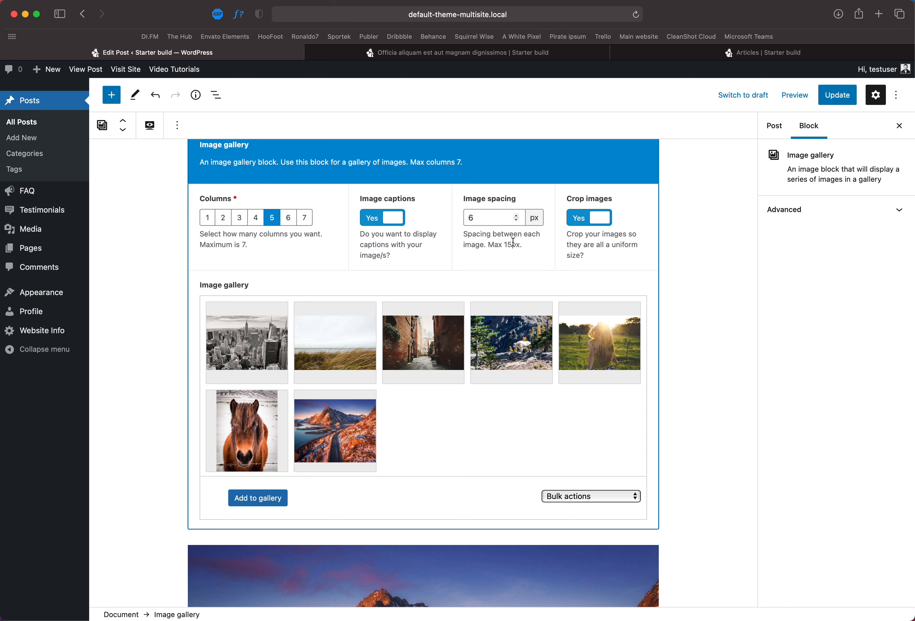
{"action": "left_click", "coordinate": [517, 216]}
{"action": "left_click", "coordinate": [517, 216]}
{"action": "left_click", "coordinate": [517, 215]}
{"action": "left_click", "coordinate": [517, 215]}
{"action": "left_click", "coordinate": [517, 216]}
{"action": "left_click", "coordinate": [517, 216]}
{"action": "left_click", "coordinate": [517, 216]}
{"action": "left_click", "coordinate": [517, 216]}
{"action": "left_click", "coordinate": [517, 216]}
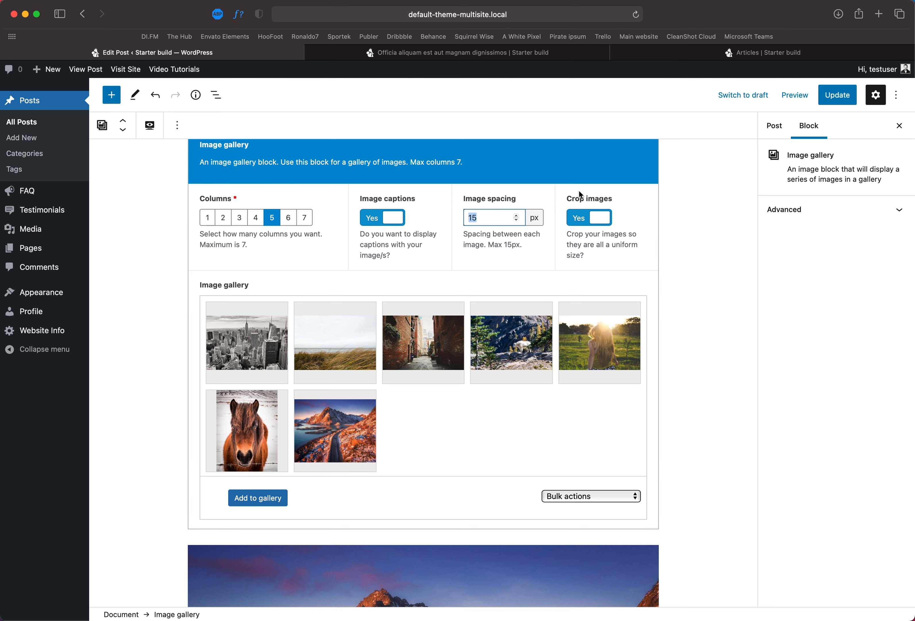
{"action": "left_click", "coordinate": [516, 216]}
Step: Update the post and reload the published post tab to preview the spacing change
{"action": "left_click", "coordinate": [836, 95]}
{"action": "left_click", "coordinate": [748, 53]}
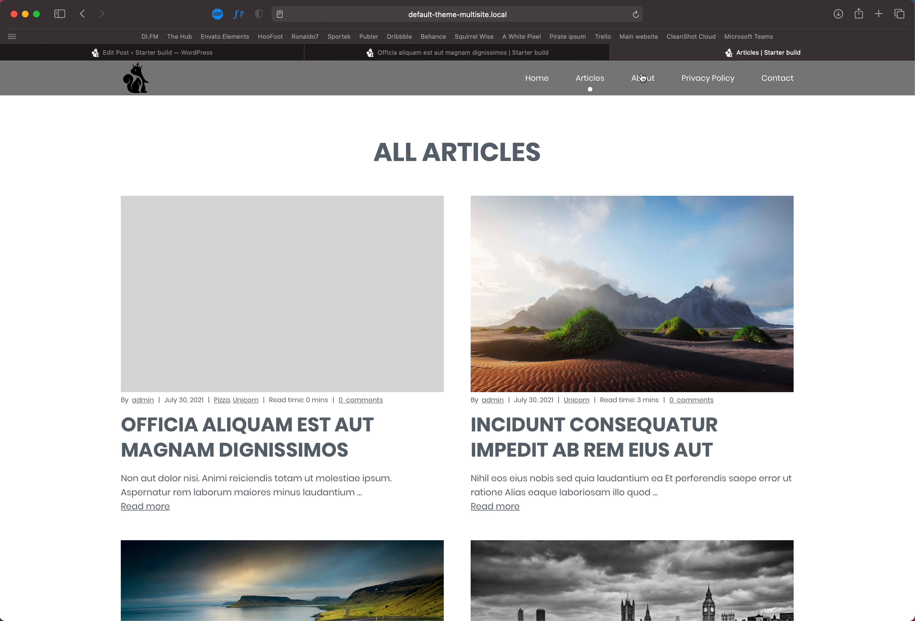
{"action": "left_click", "coordinate": [537, 56]}
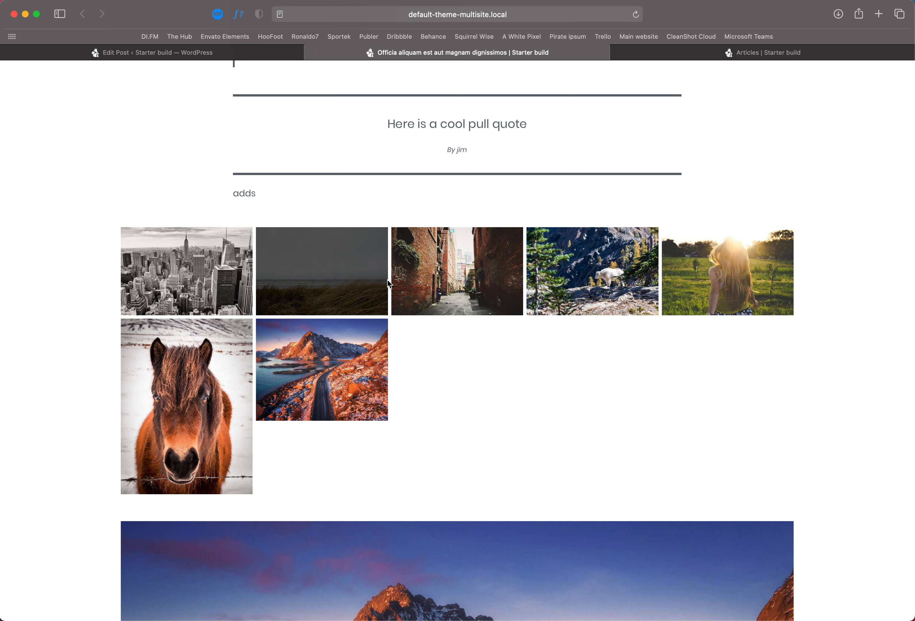
{"action": "key", "text": "super+r"}
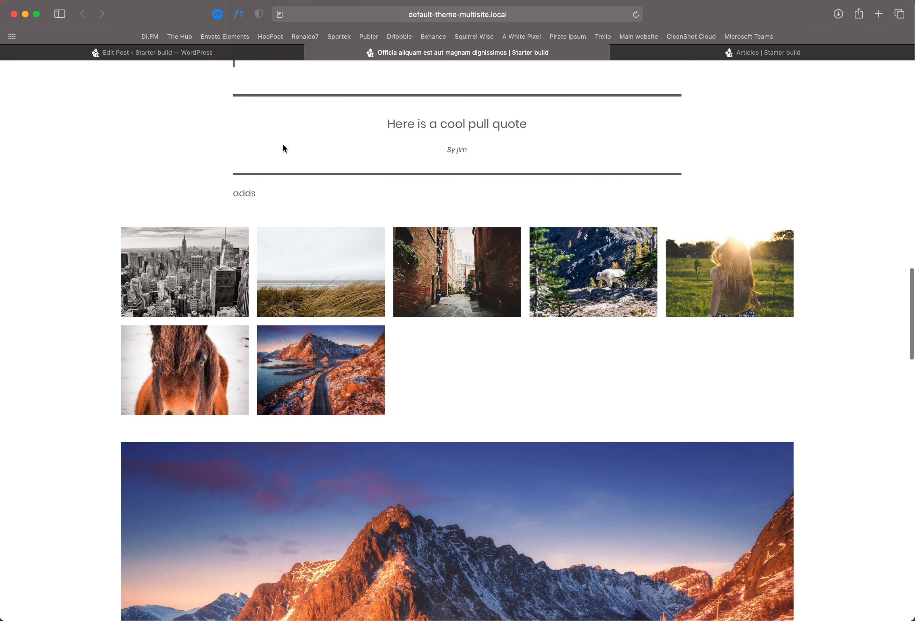
Step: Set the gallery's image spacing to 0 px
{"action": "left_click", "coordinate": [280, 53]}
{"action": "left_click", "coordinate": [496, 217]}
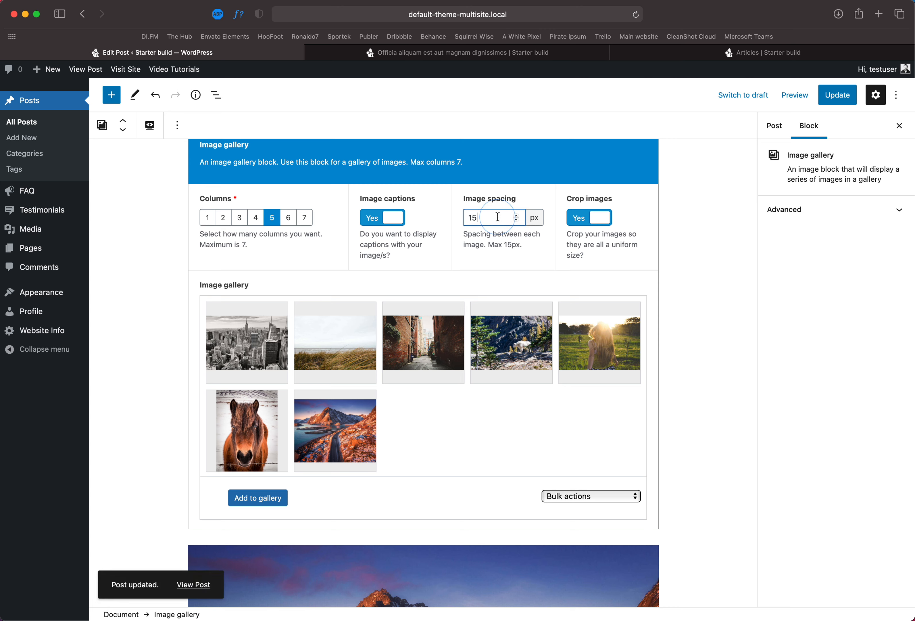
{"action": "key", "text": "super+a"}
{"action": "type", "text": "0"}
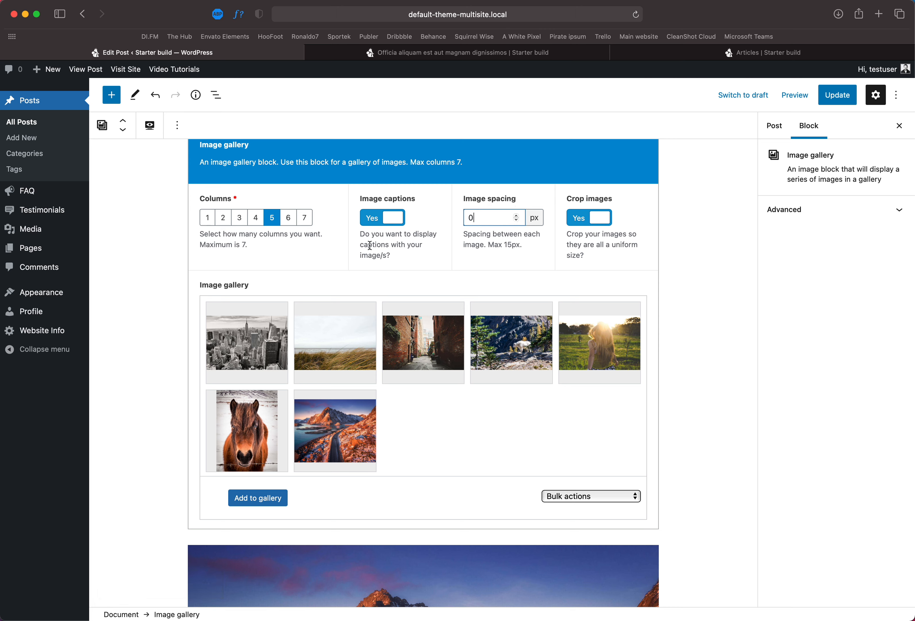
Step: Update the post and reload the published post to check the gallery without spacing
{"action": "left_click", "coordinate": [837, 95]}
{"action": "left_click", "coordinate": [472, 56]}
{"action": "key", "text": "super+r"}
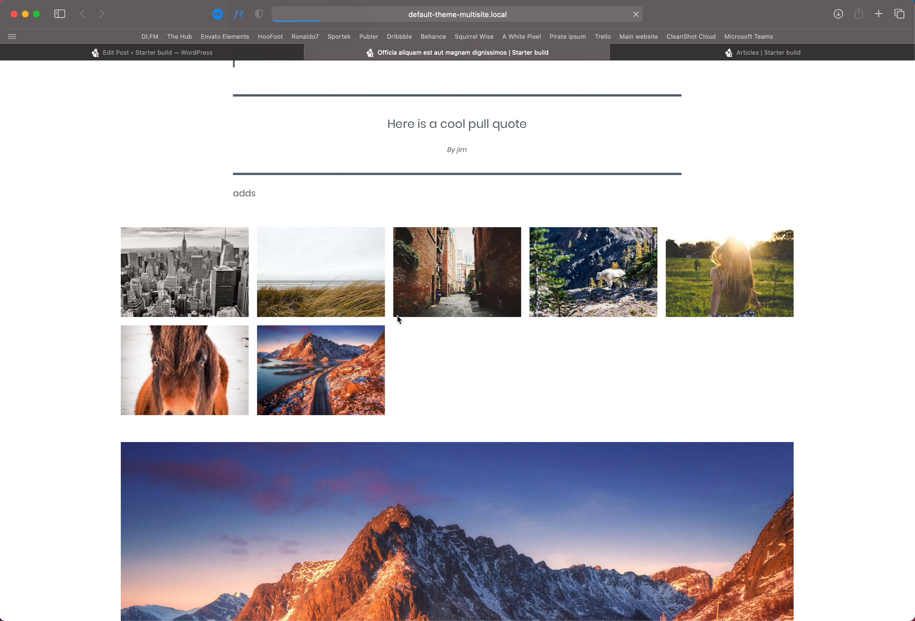
{"action": "key", "text": "super+r"}
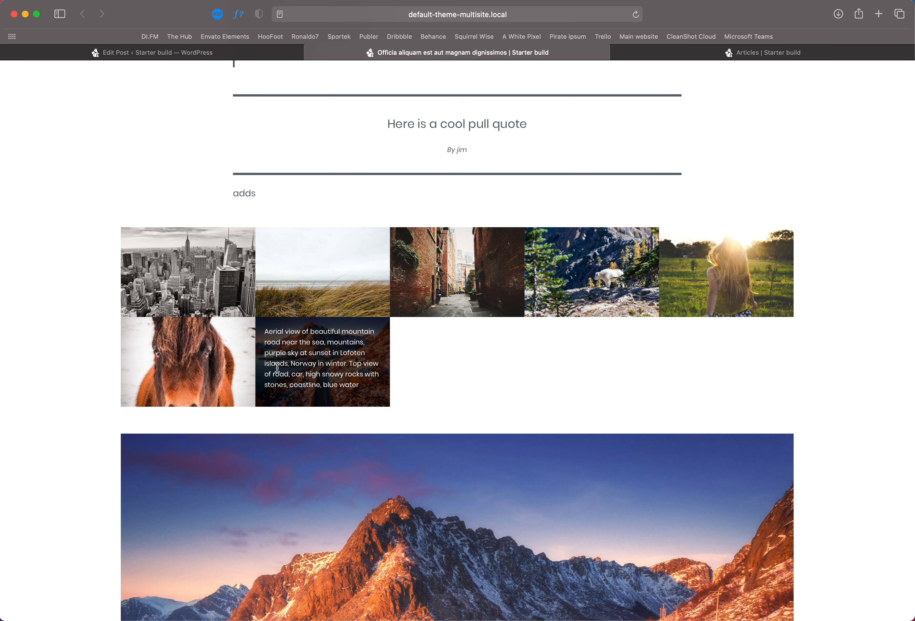
Step: Turn off the gallery's image captions and set the gallery to 4 columns
{"action": "left_click", "coordinate": [250, 55]}
{"action": "left_click", "coordinate": [376, 224]}
{"action": "left_click", "coordinate": [256, 217]}
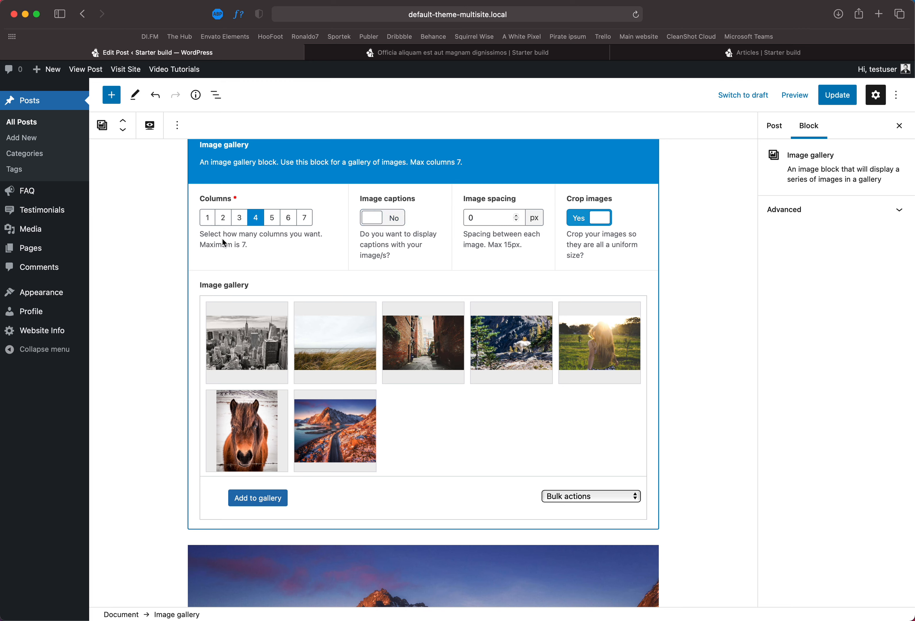
Step: Update the post and refresh the published post to preview the four-column gallery
{"action": "left_click", "coordinate": [837, 95]}
{"action": "left_click", "coordinate": [529, 53]}
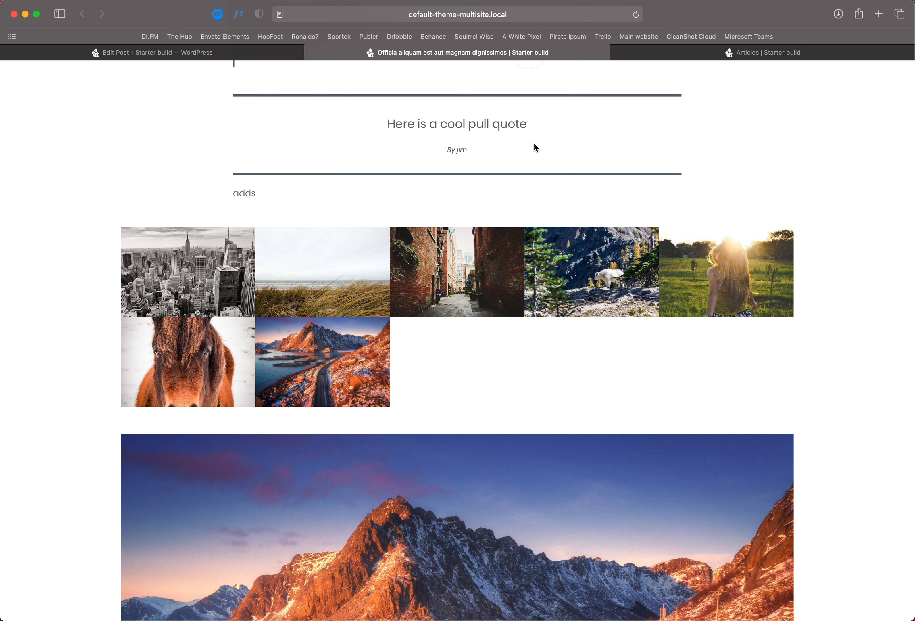
{"action": "key", "text": "super+r"}
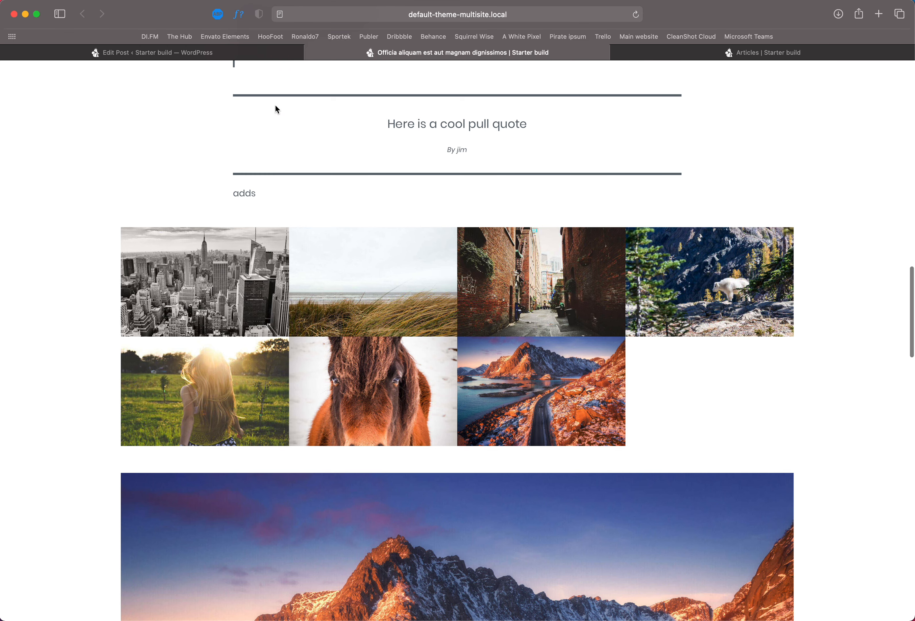
Step: Add the woman-in-snow, mountain-road and icy-shore images from the Media Library to the gallery
{"action": "left_click", "coordinate": [245, 53]}
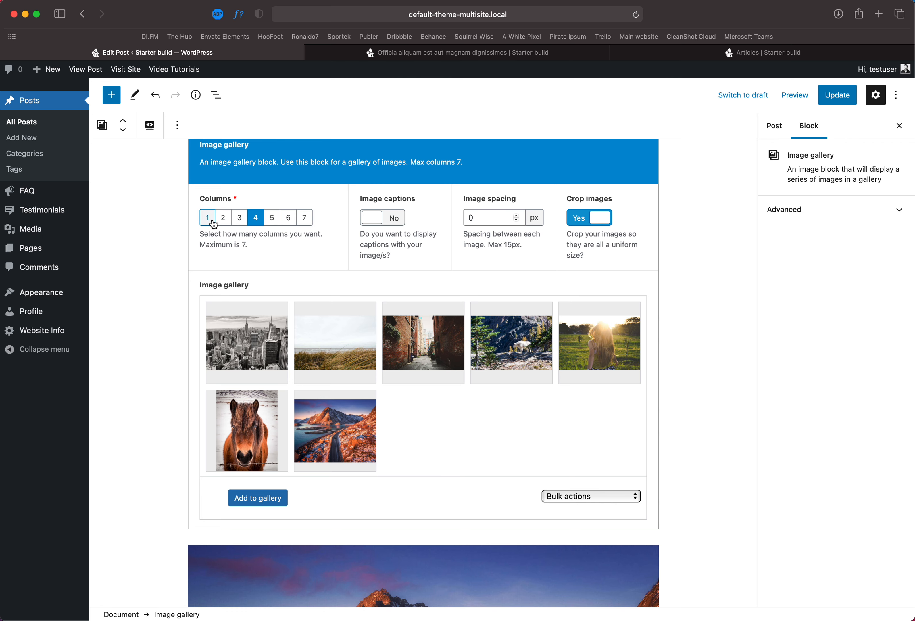
{"action": "scroll", "coordinate": [438, 388], "scroll_direction": "down", "scroll_amount": 1}
{"action": "scroll", "coordinate": [439, 388], "scroll_direction": "up", "scroll_amount": 3}
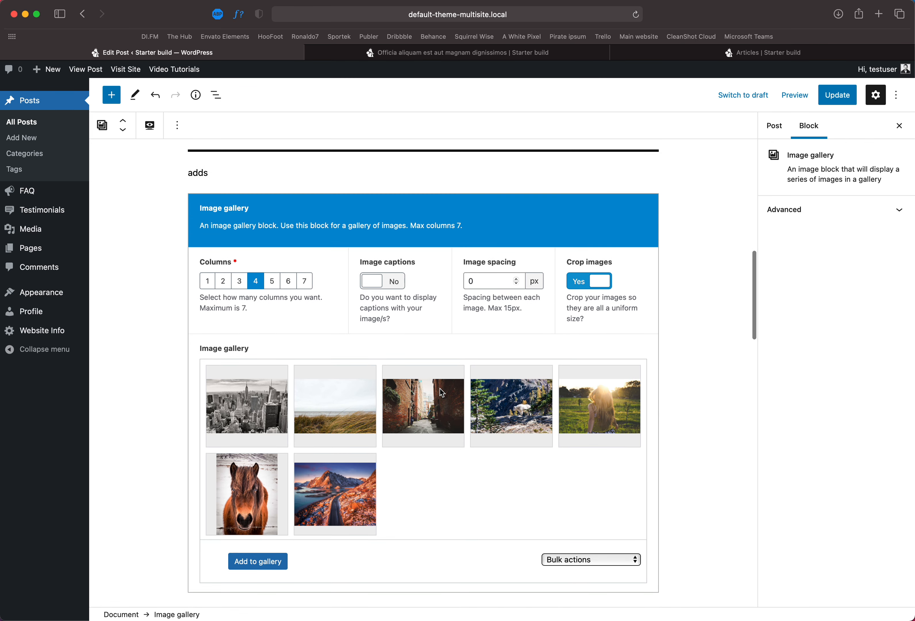
{"action": "scroll", "coordinate": [352, 431], "scroll_direction": "down", "scroll_amount": 4}
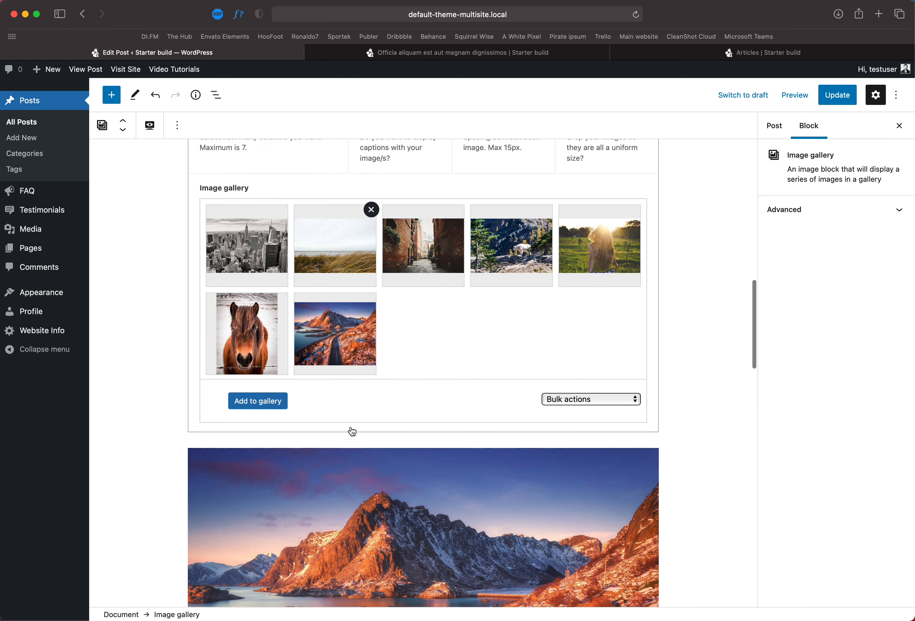
{"action": "scroll", "coordinate": [323, 402], "scroll_direction": "up", "scroll_amount": 2}
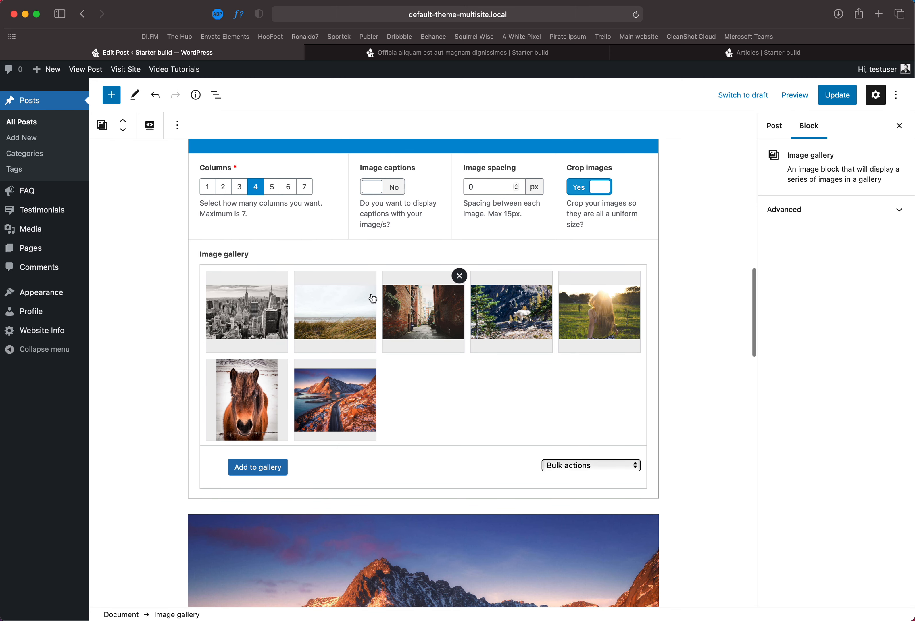
{"action": "left_click", "coordinate": [256, 474]}
{"action": "left_click", "coordinate": [373, 325]}
{"action": "left_click", "coordinate": [309, 326]}
{"action": "left_click", "coordinate": [244, 326]}
{"action": "left_click", "coordinate": [872, 588]}
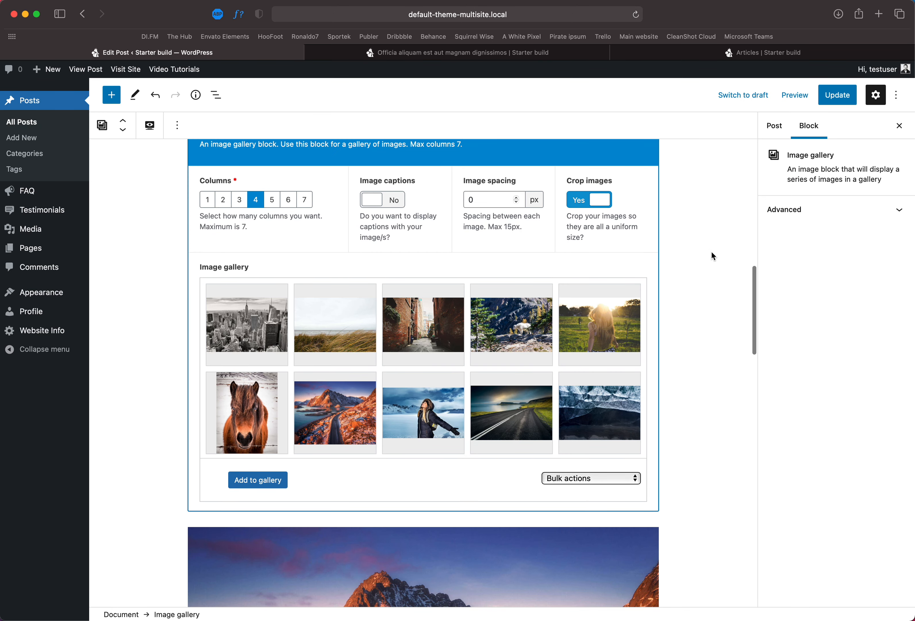
Step: Remove the mountain-road and woman-in-snow images from the gallery and swap the positions of the city and road images
{"action": "mouse_move", "coordinate": [371, 379]}
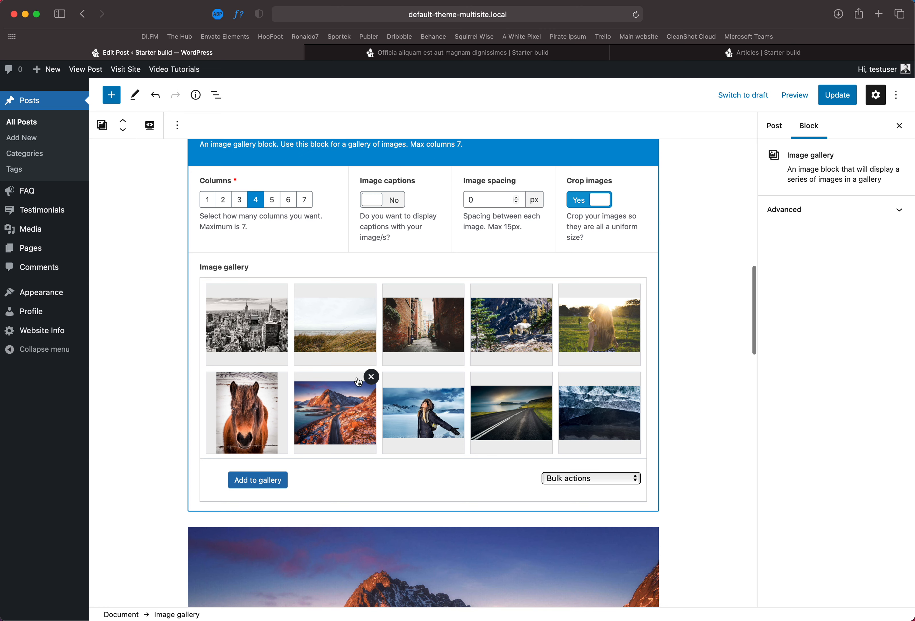
{"action": "left_click", "coordinate": [371, 376]}
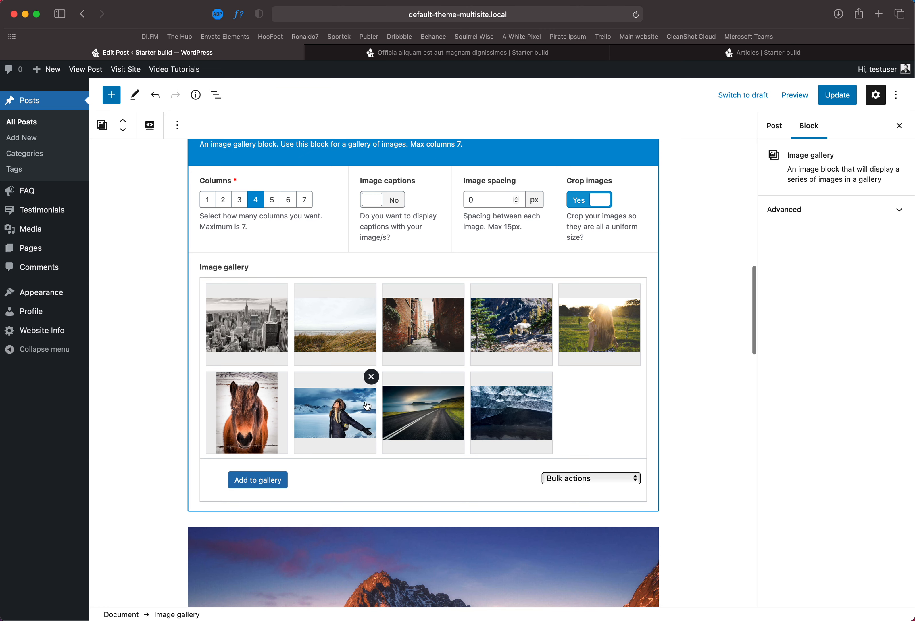
{"action": "left_click", "coordinate": [371, 377]}
{"action": "left_click_drag", "start_coordinate": [371, 378], "coordinate": [317, 352]}
{"action": "left_click_drag", "start_coordinate": [262, 347], "coordinate": [356, 419]}
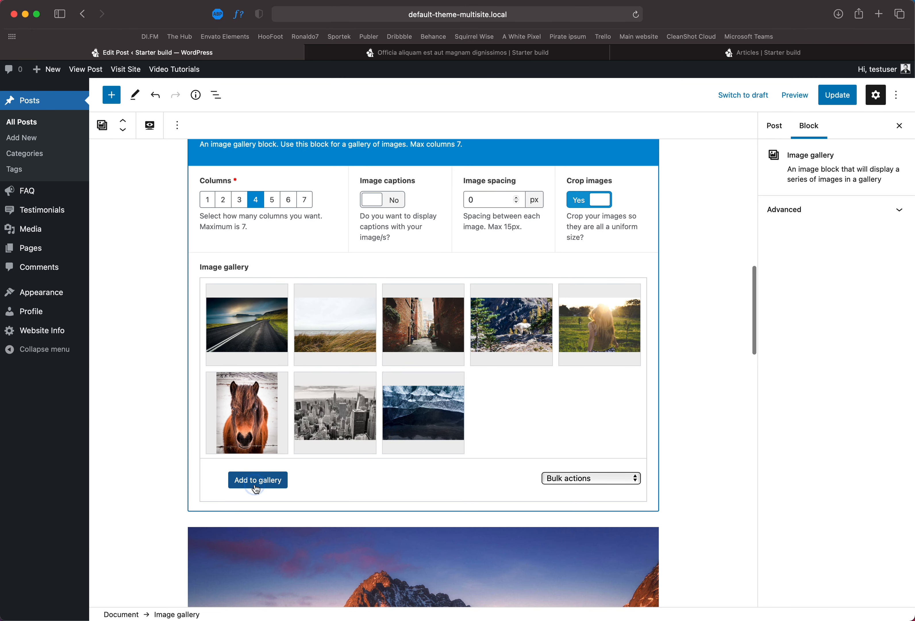
Step: Add the misty hillside image from the Media Library to the gallery
{"action": "left_click", "coordinate": [276, 480]}
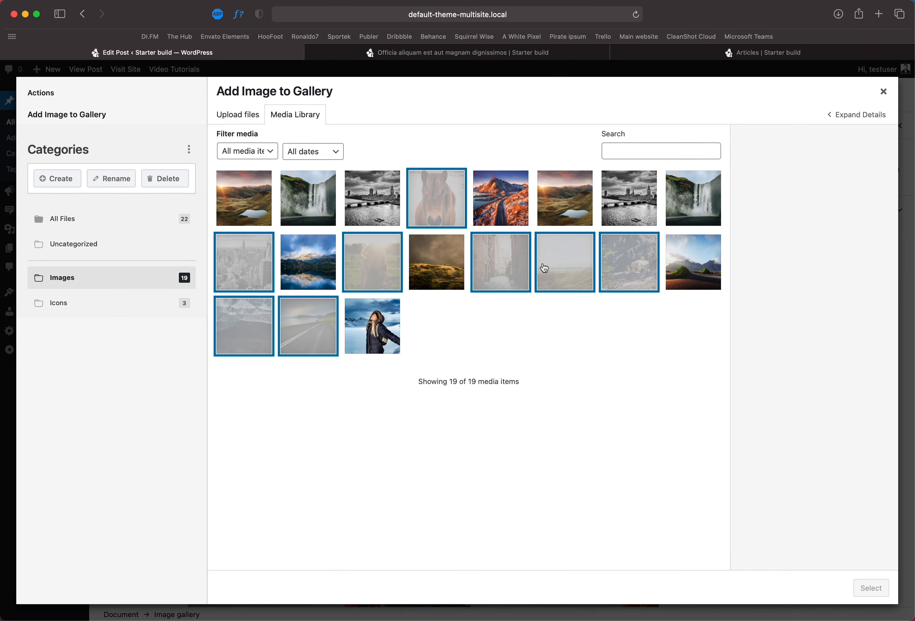
{"action": "left_click", "coordinate": [444, 272]}
{"action": "left_click", "coordinate": [864, 572]}
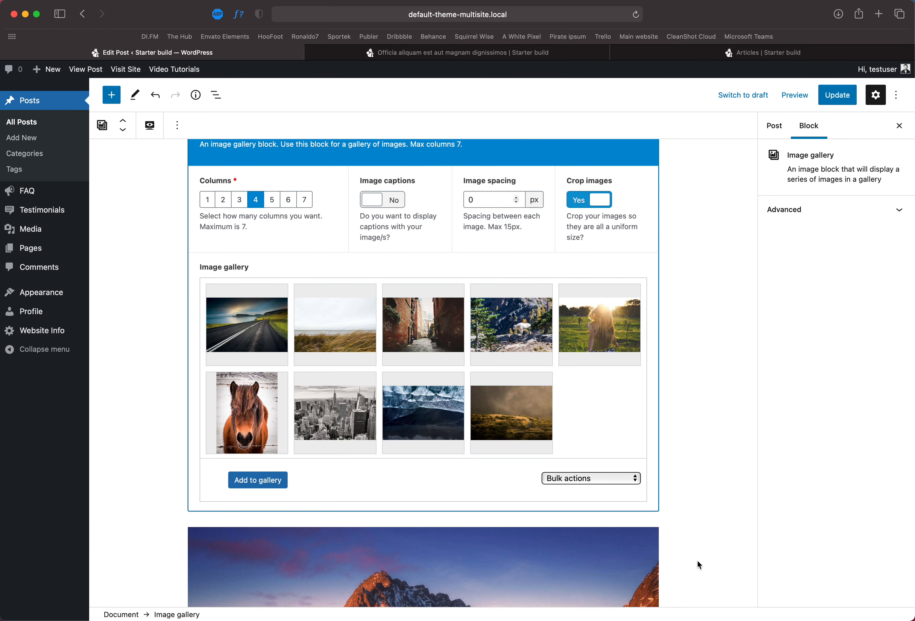
Step: Update the post and reload the published post to preview the rearranged gallery
{"action": "left_click", "coordinate": [836, 99]}
{"action": "left_click", "coordinate": [586, 54]}
{"action": "key", "text": "super+r"}
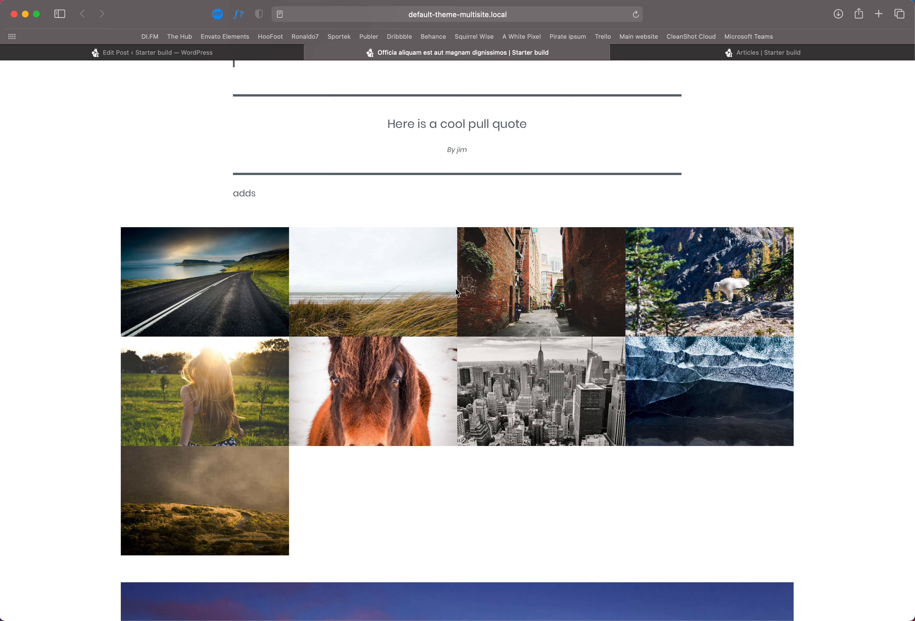
Step: Compare the post content in the editor with the published post page
{"action": "left_click", "coordinate": [185, 55]}
{"action": "scroll", "coordinate": [301, 249], "scroll_direction": "up", "scroll_amount": 15}
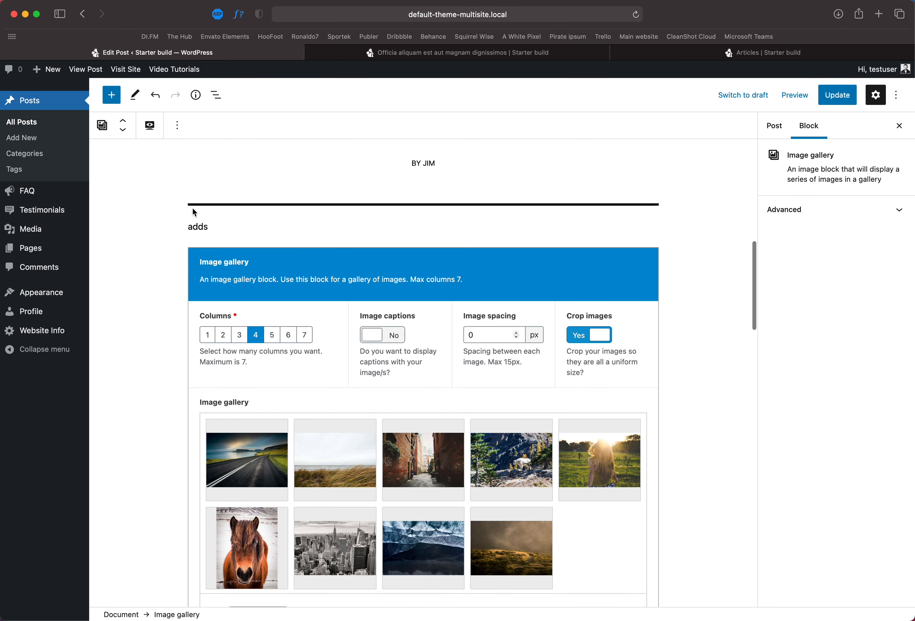
{"action": "scroll", "coordinate": [383, 244], "scroll_direction": "up", "scroll_amount": 8}
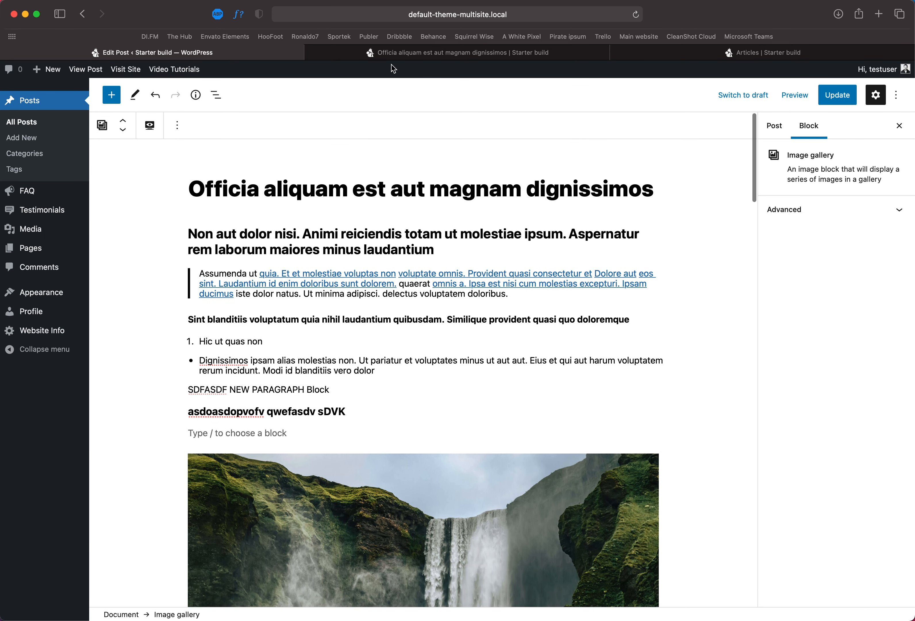
{"action": "left_click", "coordinate": [393, 56]}
{"action": "scroll", "coordinate": [463, 336], "scroll_direction": "up", "scroll_amount": 15}
{"action": "scroll", "coordinate": [463, 336], "scroll_direction": "down", "scroll_amount": 10}
{"action": "scroll", "coordinate": [463, 336], "scroll_direction": "down", "scroll_amount": 20}
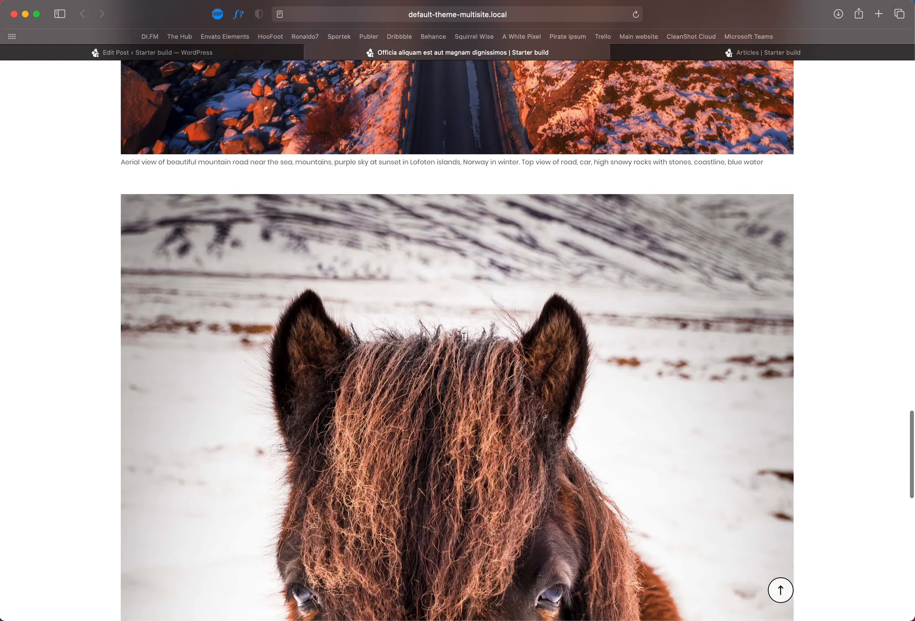
{"action": "scroll", "coordinate": [464, 336], "scroll_direction": "up", "scroll_amount": 20}
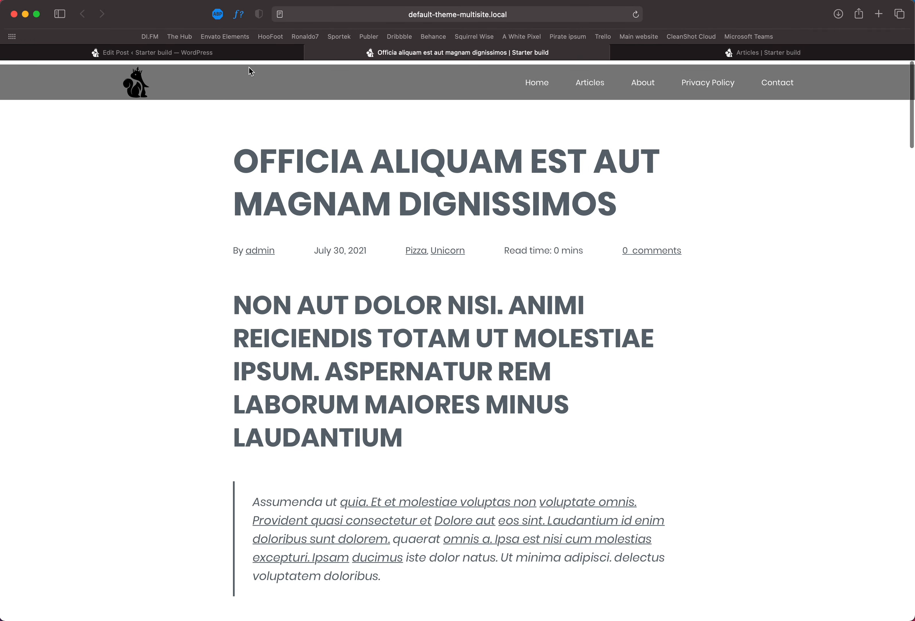
{"action": "left_click", "coordinate": [235, 53]}
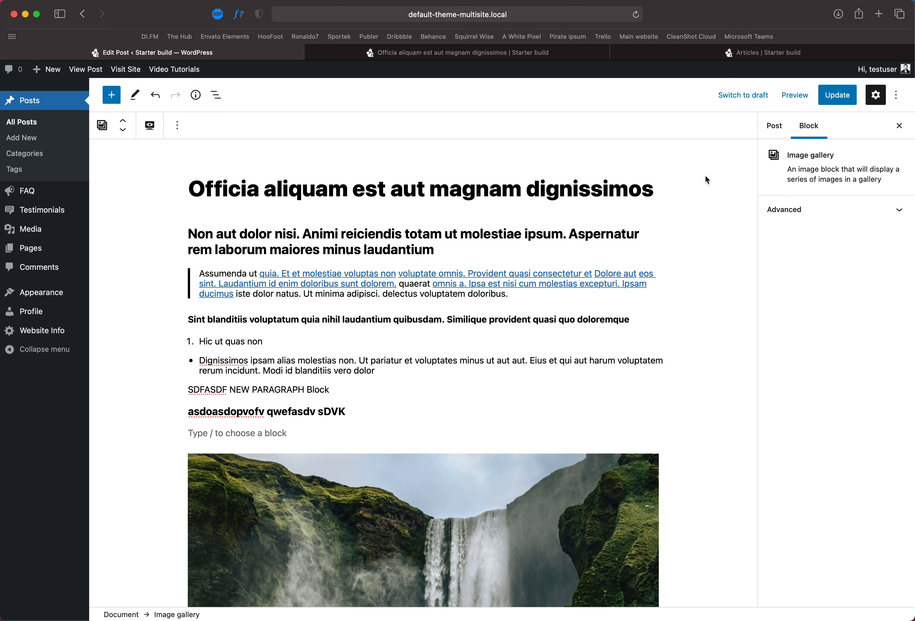
Step: Switch between the post and block settings and open the post's Excerpt section
{"action": "left_click", "coordinate": [476, 190]}
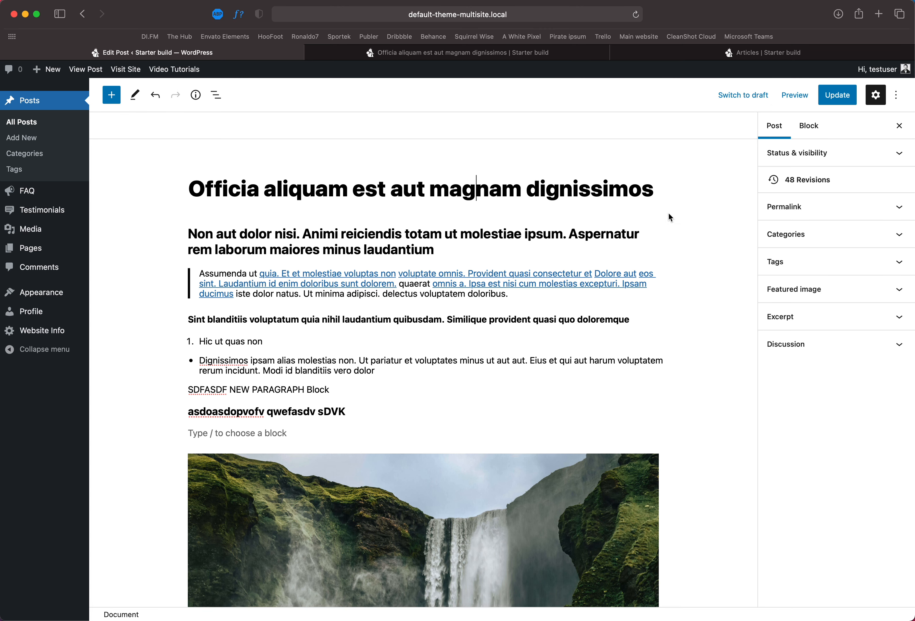
{"action": "left_click", "coordinate": [808, 131]}
{"action": "left_click", "coordinate": [782, 131]}
{"action": "left_click", "coordinate": [808, 129]}
{"action": "left_click", "coordinate": [776, 129]}
{"action": "left_click", "coordinate": [809, 128]}
{"action": "left_click", "coordinate": [775, 128]}
{"action": "left_click", "coordinate": [812, 135]}
{"action": "left_click", "coordinate": [775, 125]}
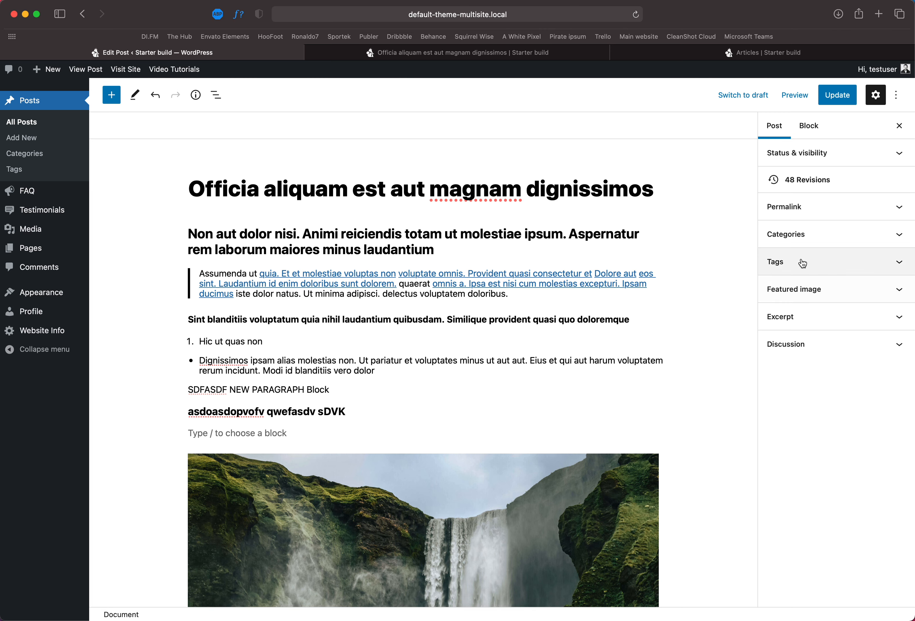
{"action": "left_click", "coordinate": [800, 322]}
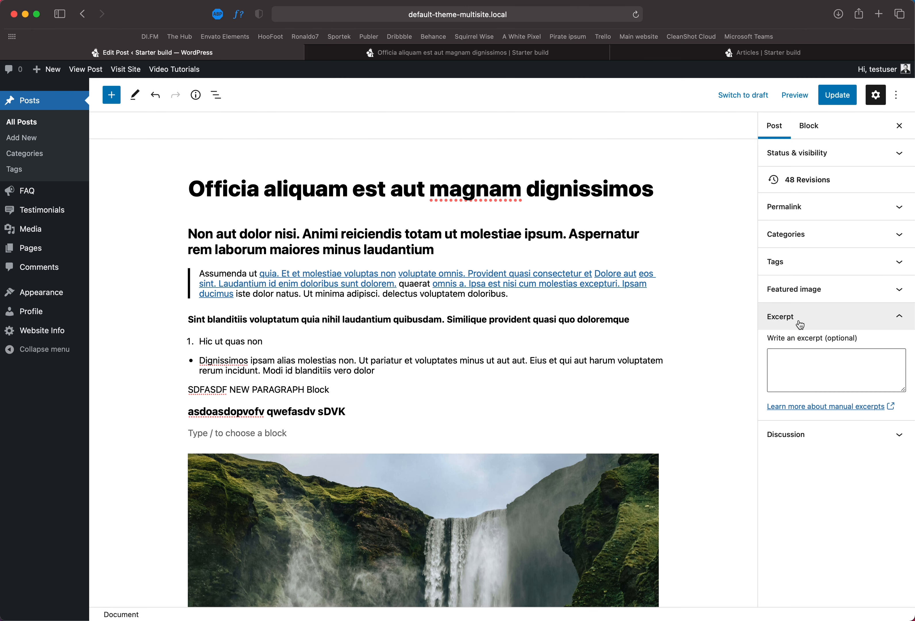
Step: Compare the automatic excerpt on the Articles listing with the post's opening heading
{"action": "left_click", "coordinate": [676, 53]}
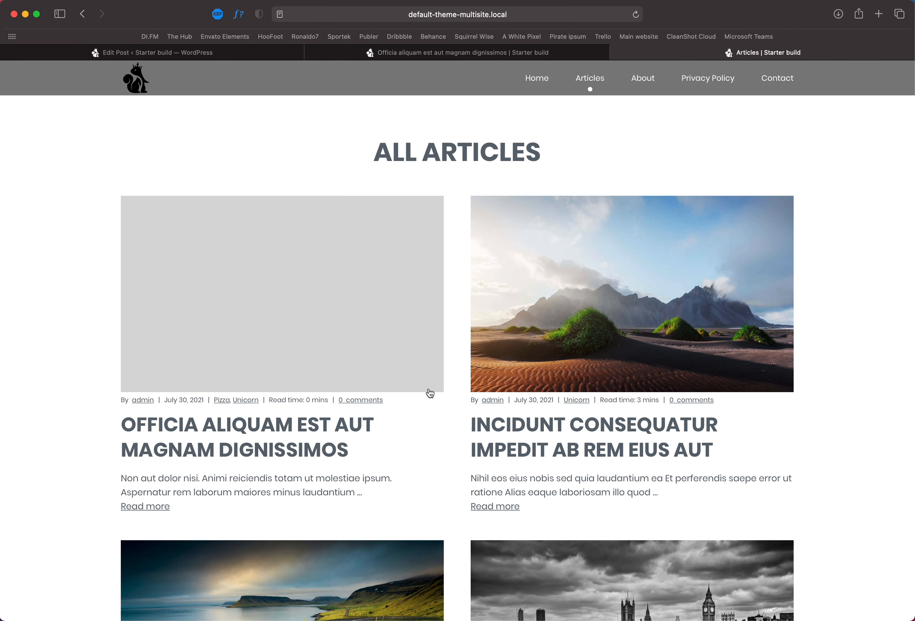
{"action": "left_click_drag", "start_coordinate": [121, 480], "coordinate": [384, 492]}
{"action": "scroll", "coordinate": [198, 482], "scroll_direction": "down", "scroll_amount": 1}
{"action": "scroll", "coordinate": [199, 482], "scroll_direction": "down", "scroll_amount": 10}
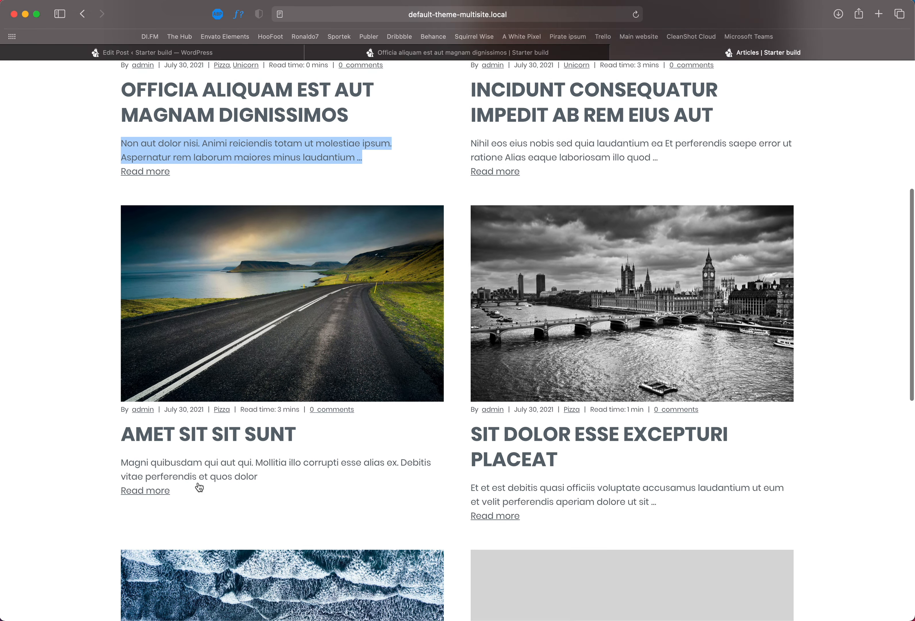
{"action": "left_click_drag", "start_coordinate": [258, 425], "coordinate": [119, 410]}
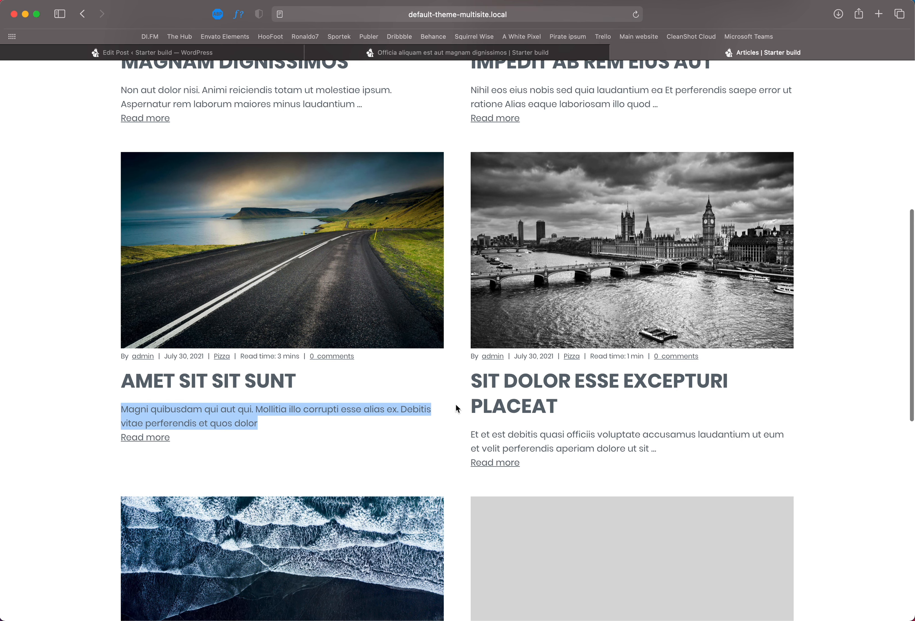
{"action": "scroll", "coordinate": [455, 403], "scroll_direction": "up", "scroll_amount": 5}
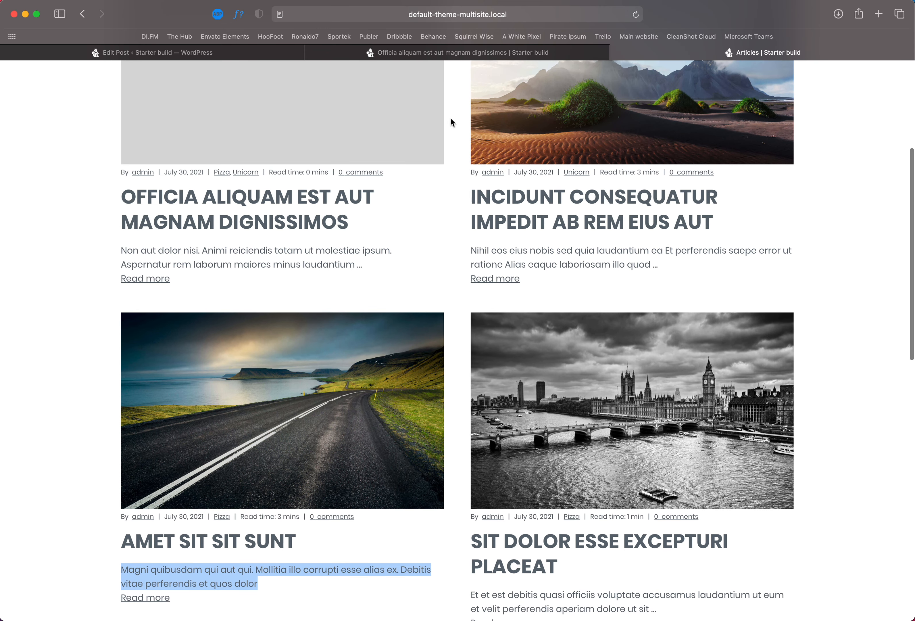
{"action": "scroll", "coordinate": [374, 255], "scroll_direction": "up", "scroll_amount": 1}
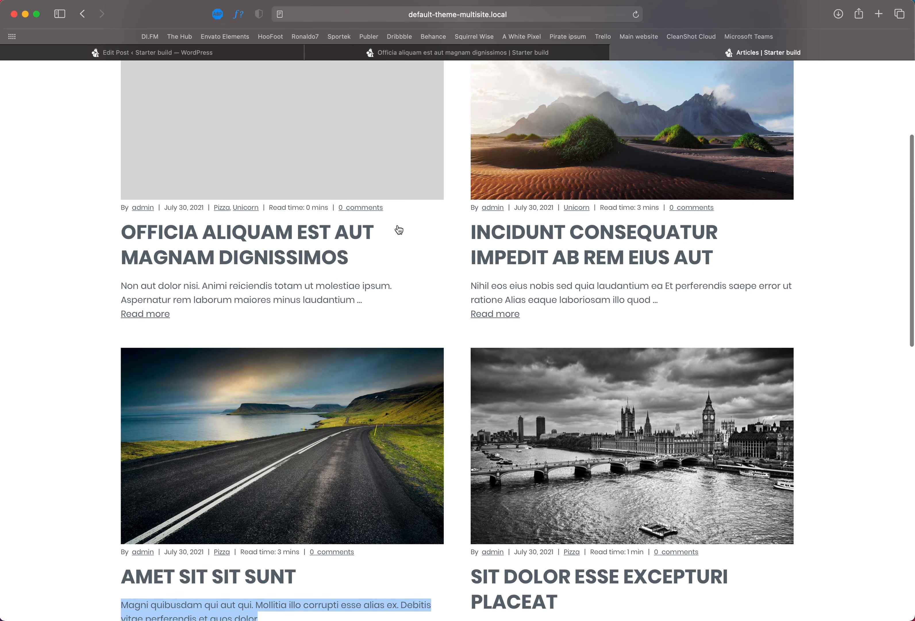
{"action": "left_click", "coordinate": [412, 57]}
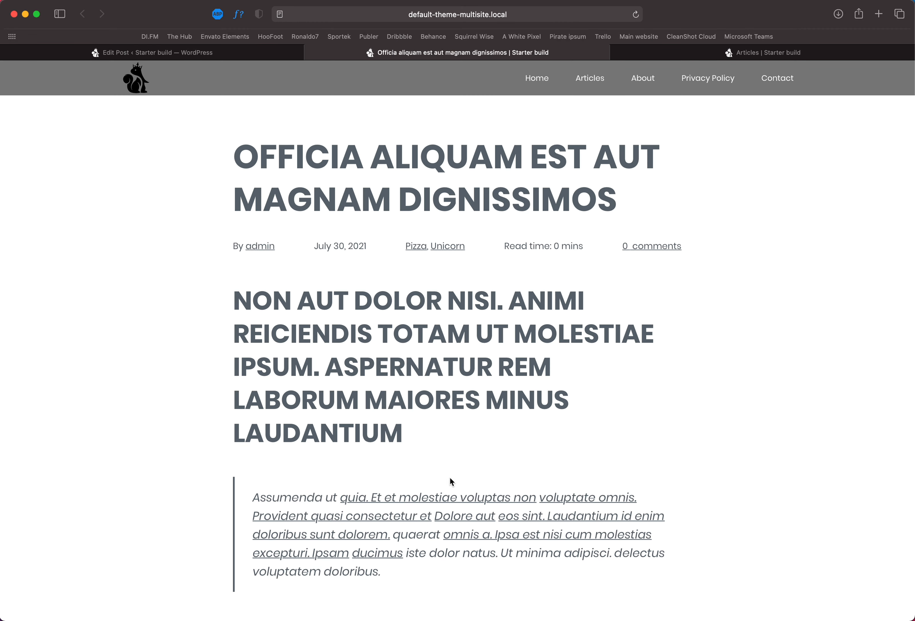
{"action": "left_click_drag", "start_coordinate": [411, 433], "coordinate": [220, 295]}
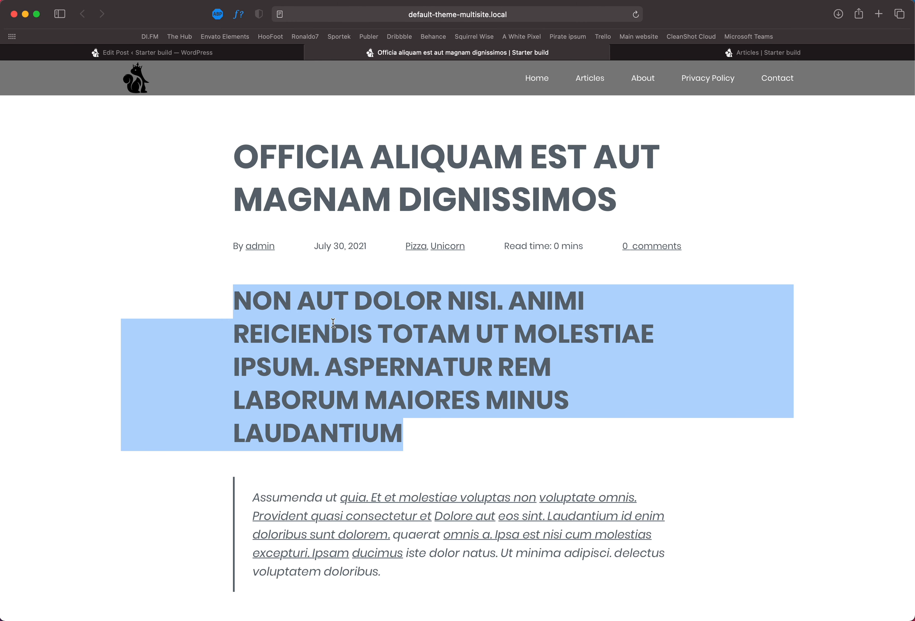
{"action": "left_click", "coordinate": [678, 54]}
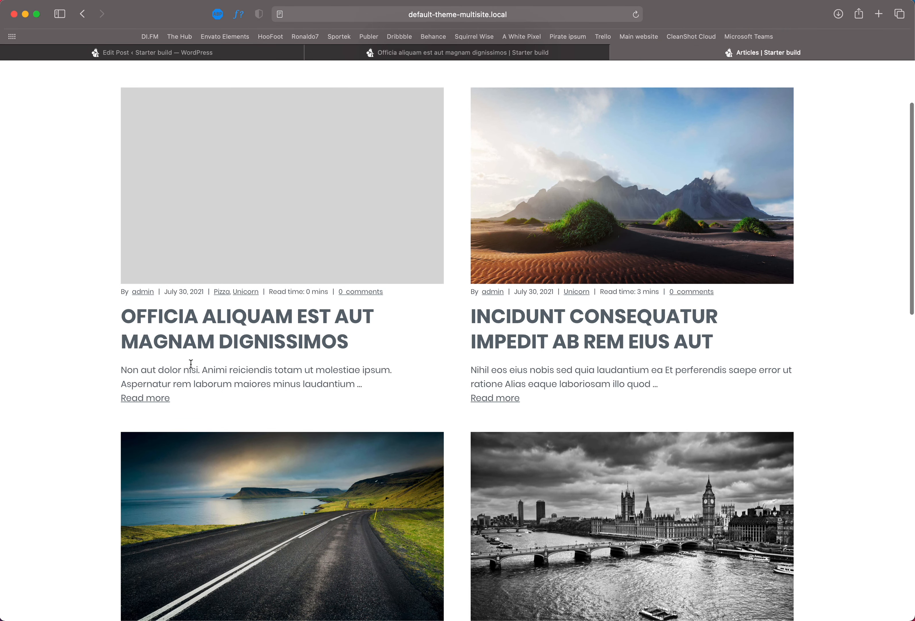
{"action": "left_click_drag", "start_coordinate": [122, 370], "coordinate": [345, 385]}
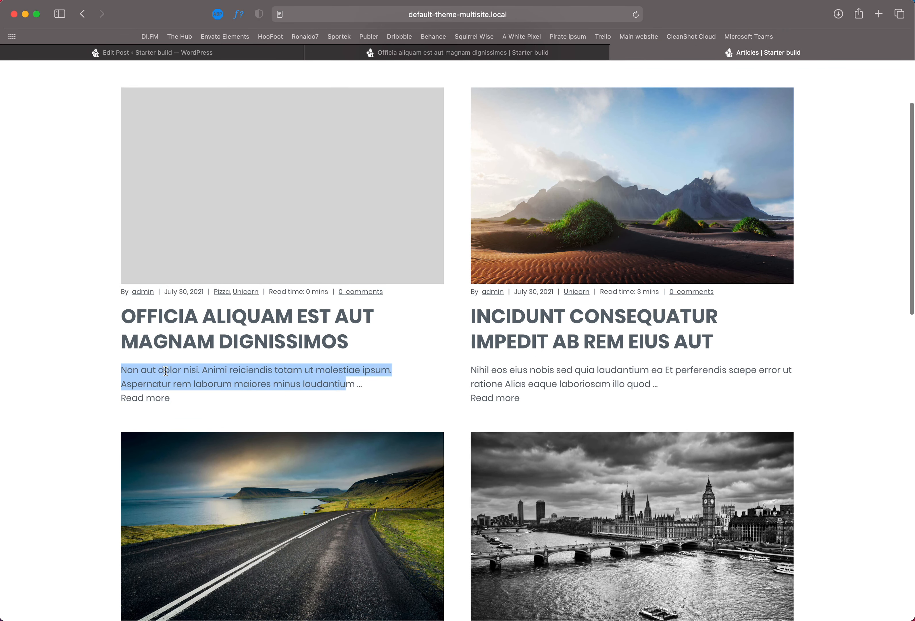
{"action": "left_click", "coordinate": [364, 56]}
{"action": "left_click", "coordinate": [321, 316]}
{"action": "left_click_drag", "start_coordinate": [234, 298], "coordinate": [409, 422]}
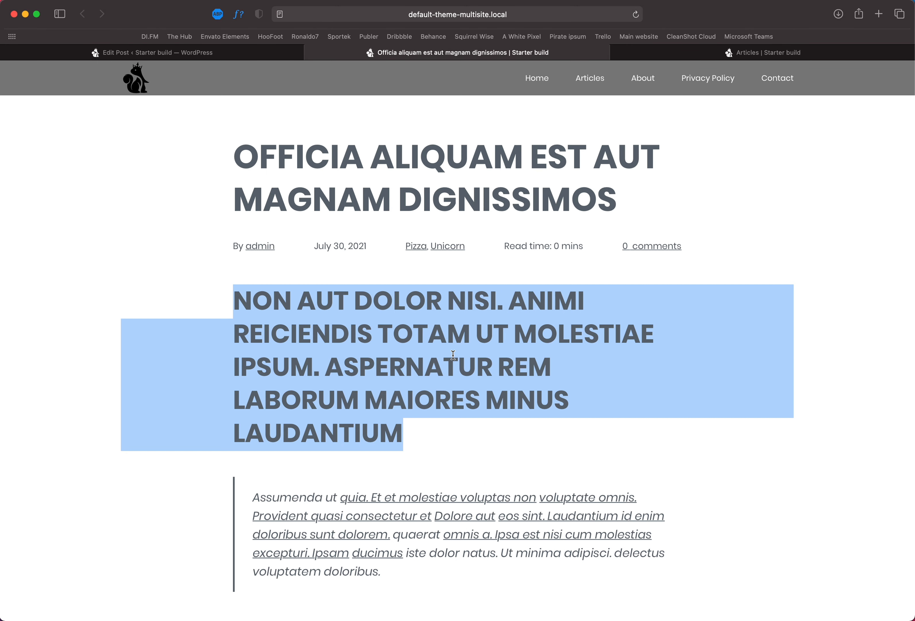
{"action": "left_click", "coordinate": [764, 52]}
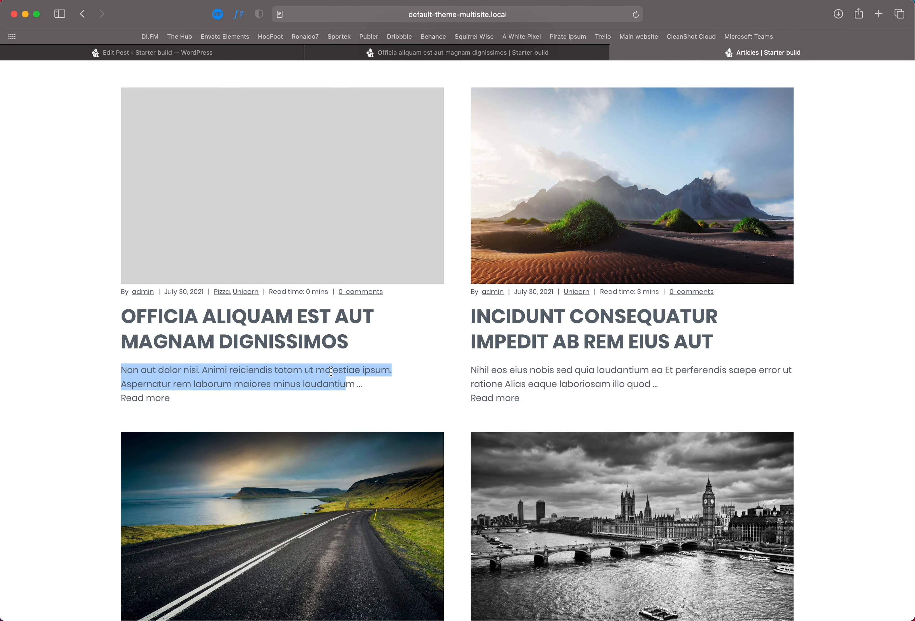
{"action": "left_click", "coordinate": [280, 54]}
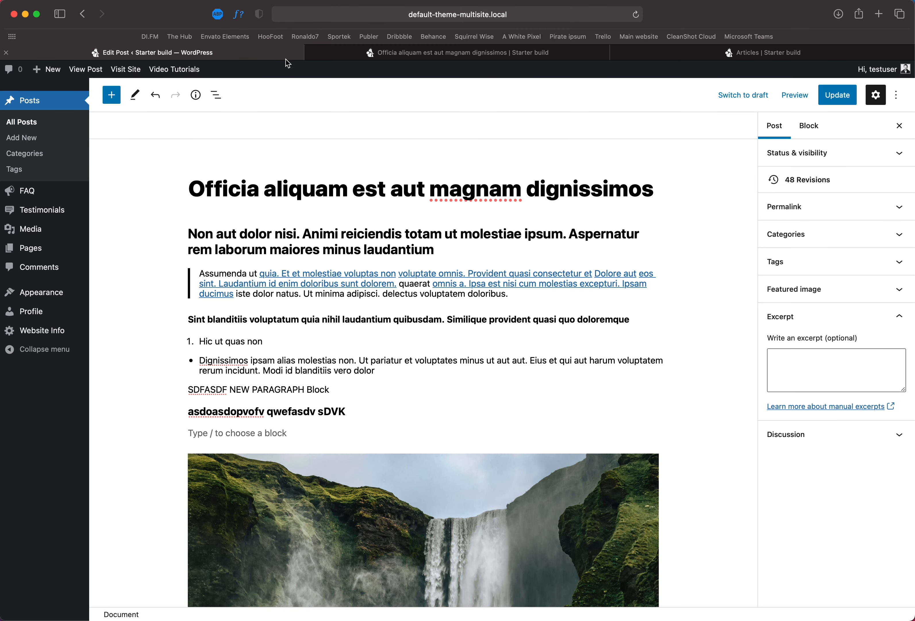
Step: Write the excerpt "Actually I want this text displayed instead.", update the post and reload the Articles page
{"action": "left_click", "coordinate": [821, 369]}
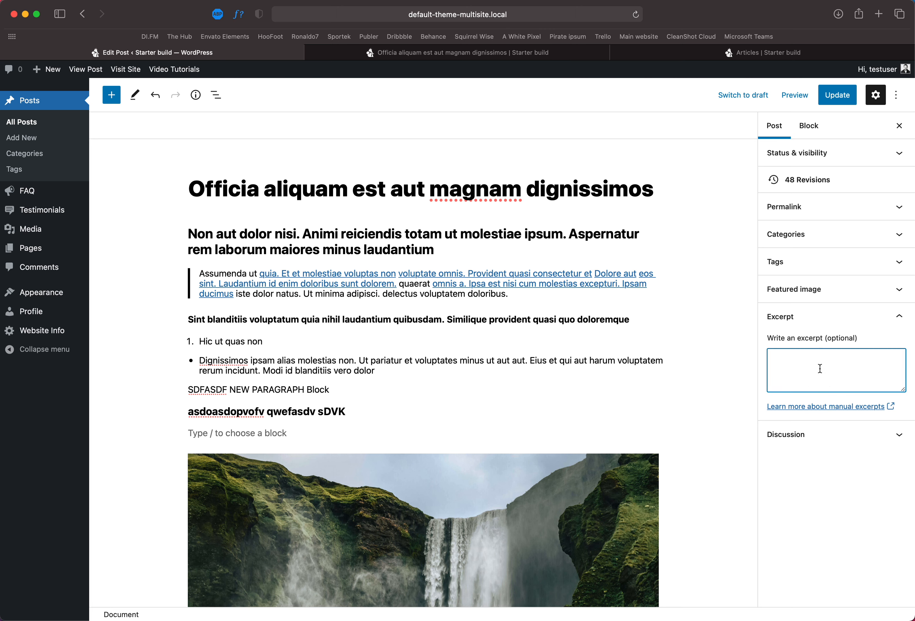
{"action": "type", "text": "Actually I want this text displayed instead/"}
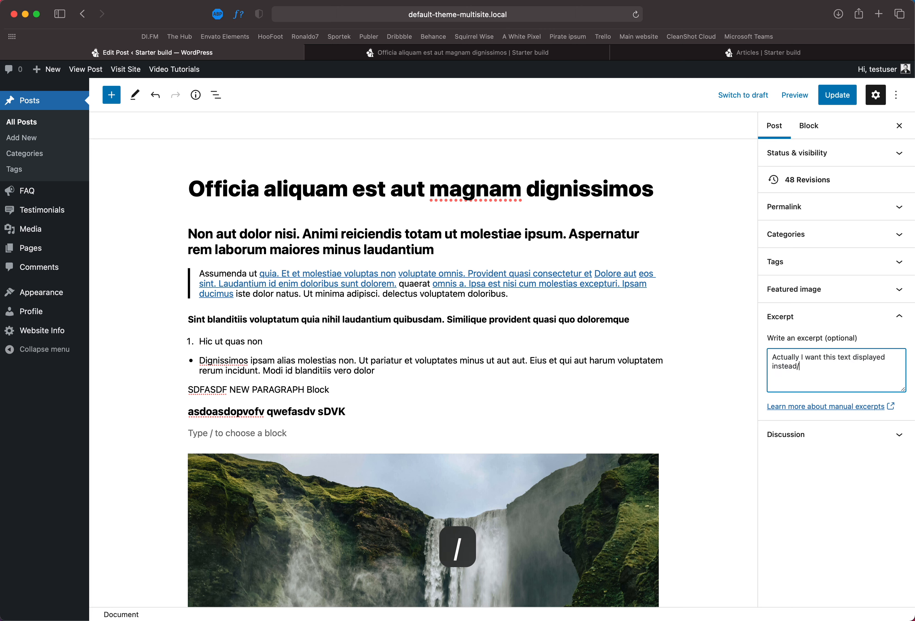
{"action": "key", "text": "BackSpace"}
{"action": "type", "text": "."}
{"action": "left_click", "coordinate": [839, 103]}
{"action": "left_click", "coordinate": [618, 52]}
{"action": "key", "text": "super+r"}
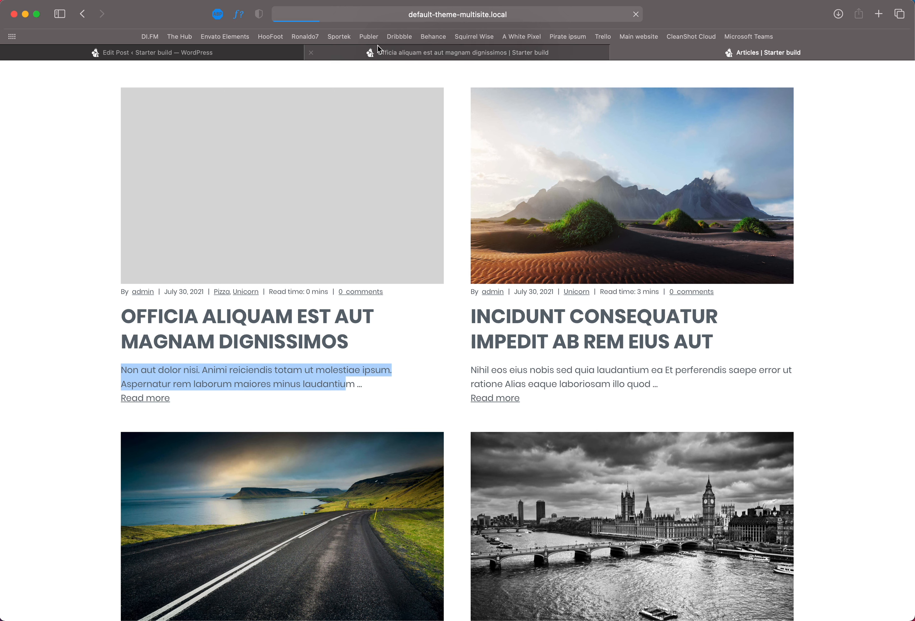
Step: Compare the excerpt shown on the Articles listing with the excerpt entered in the post settings
{"action": "left_click_drag", "start_coordinate": [284, 372], "coordinate": [119, 369]}
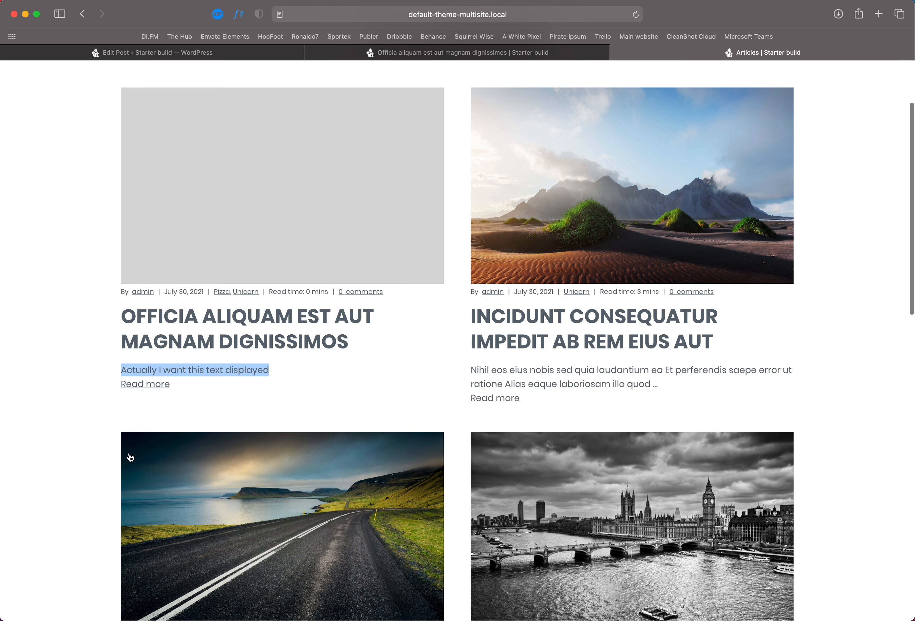
{"action": "left_click", "coordinate": [298, 370]}
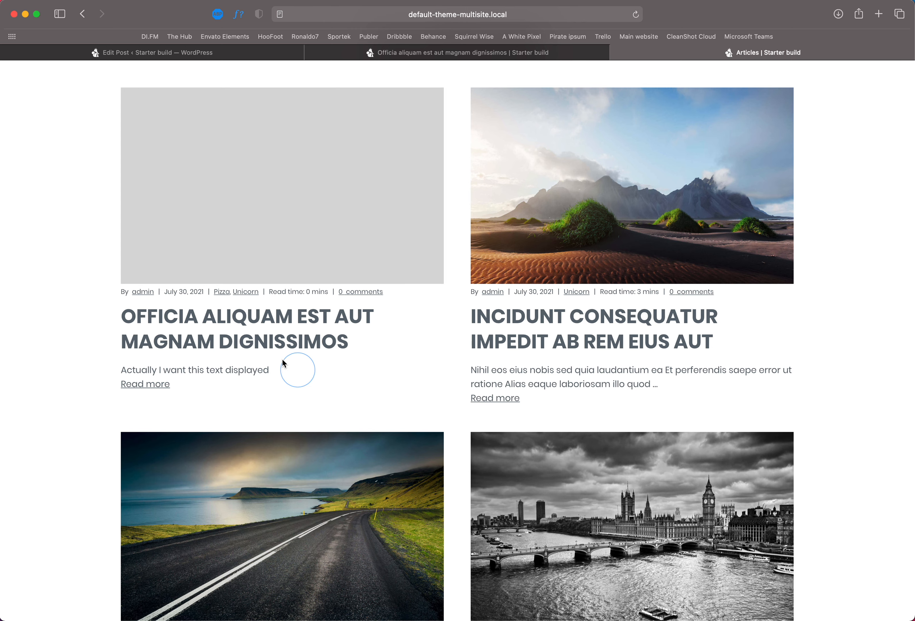
{"action": "left_click", "coordinate": [282, 54]}
{"action": "triple_click", "coordinate": [806, 362]}
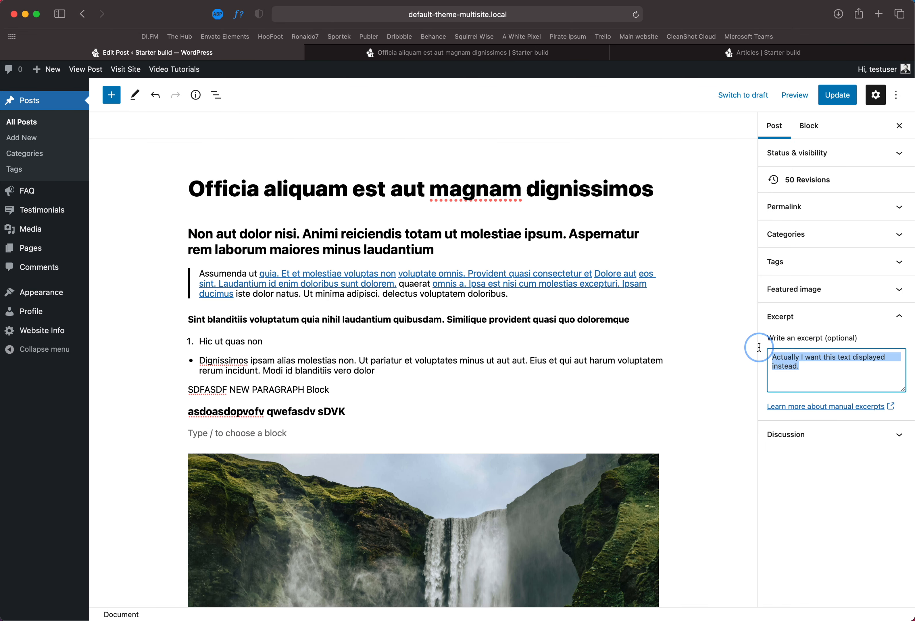
{"action": "left_click", "coordinate": [655, 54]}
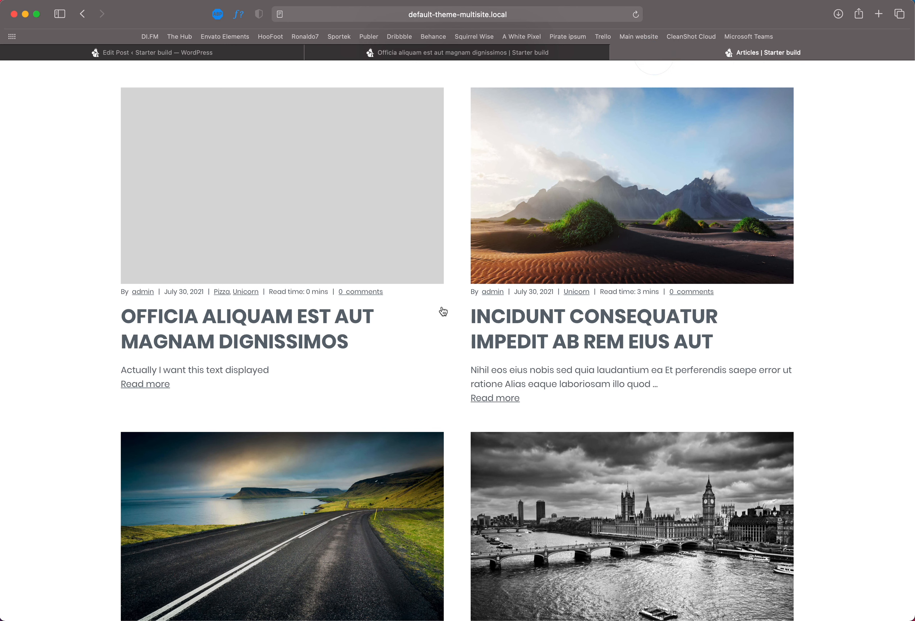
{"action": "left_click_drag", "start_coordinate": [269, 370], "coordinate": [116, 370]}
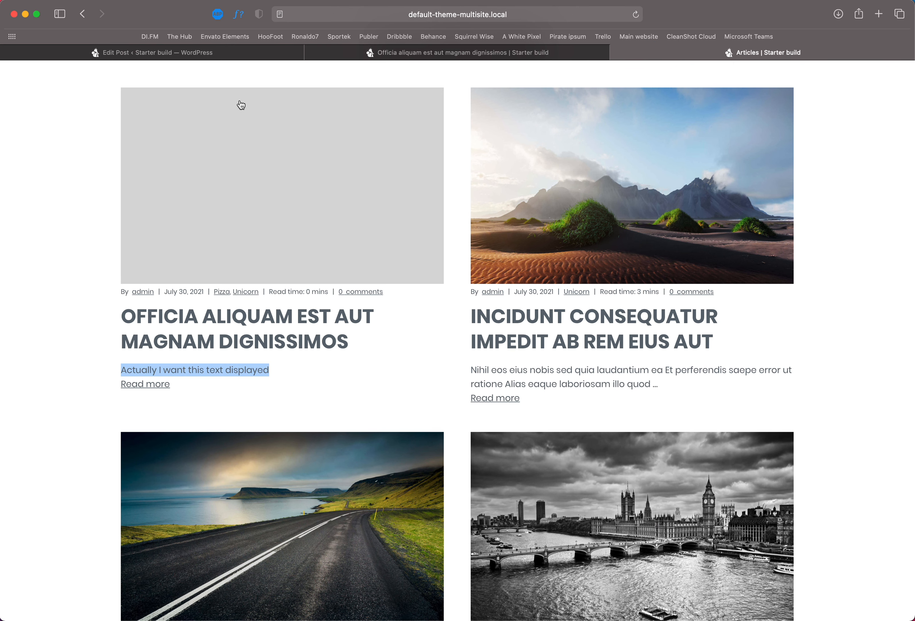
{"action": "left_click", "coordinate": [244, 56]}
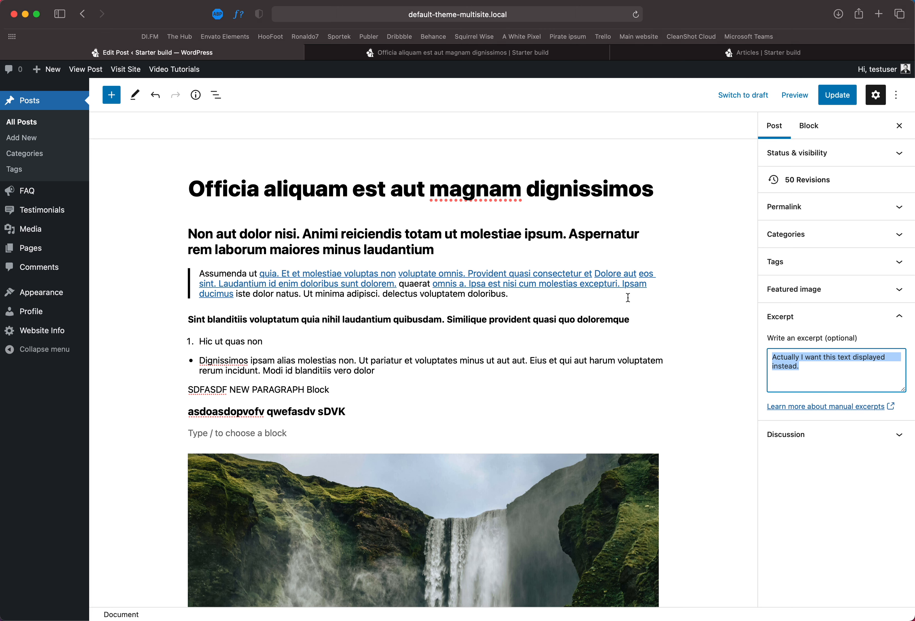
{"action": "left_click_drag", "start_coordinate": [801, 366], "coordinate": [773, 355]}
Step: Open the Featured image section and then the Tags section of the post settings
{"action": "left_click", "coordinate": [819, 317]}
{"action": "left_click", "coordinate": [820, 293]}
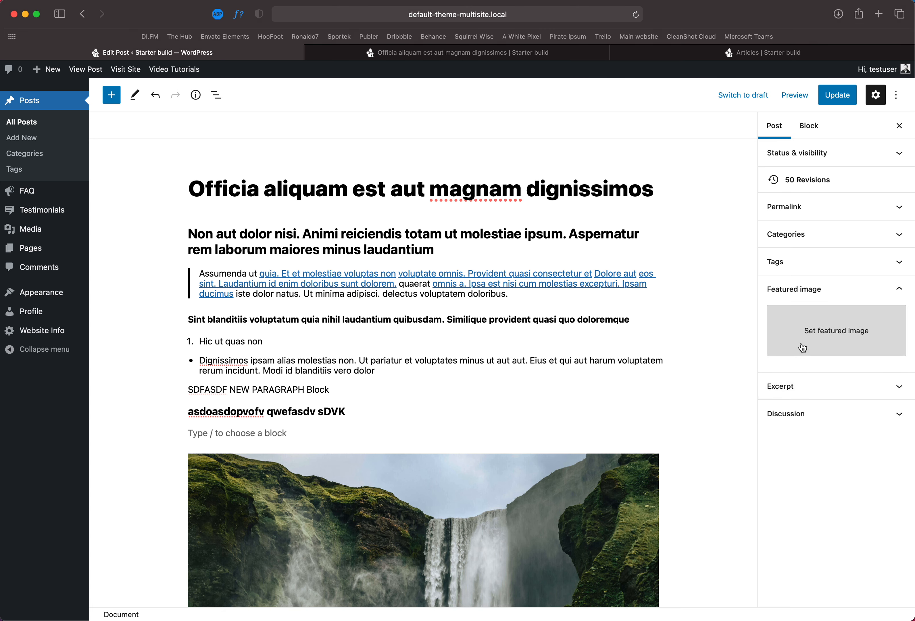
{"action": "left_click", "coordinate": [678, 54]}
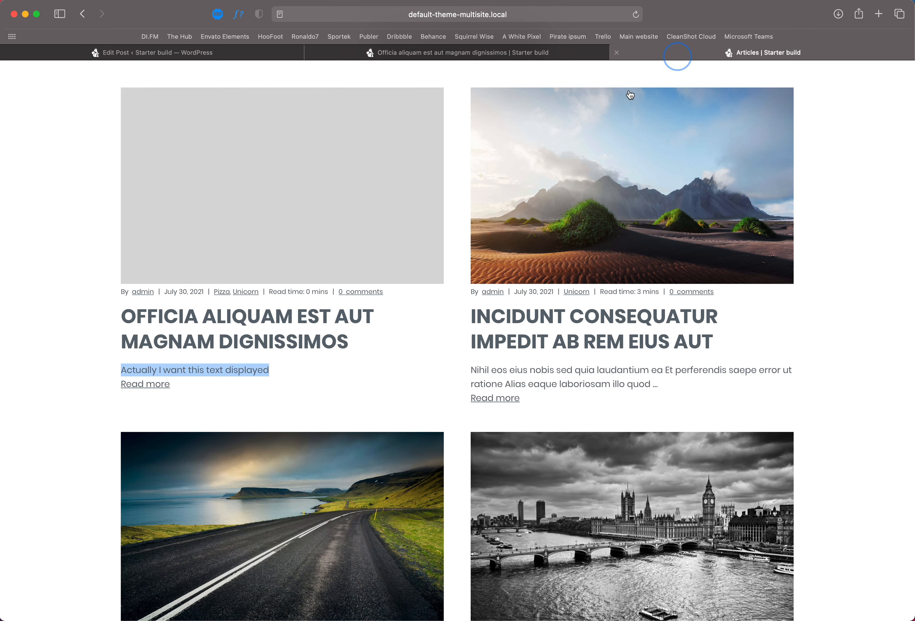
{"action": "left_click", "coordinate": [526, 53]}
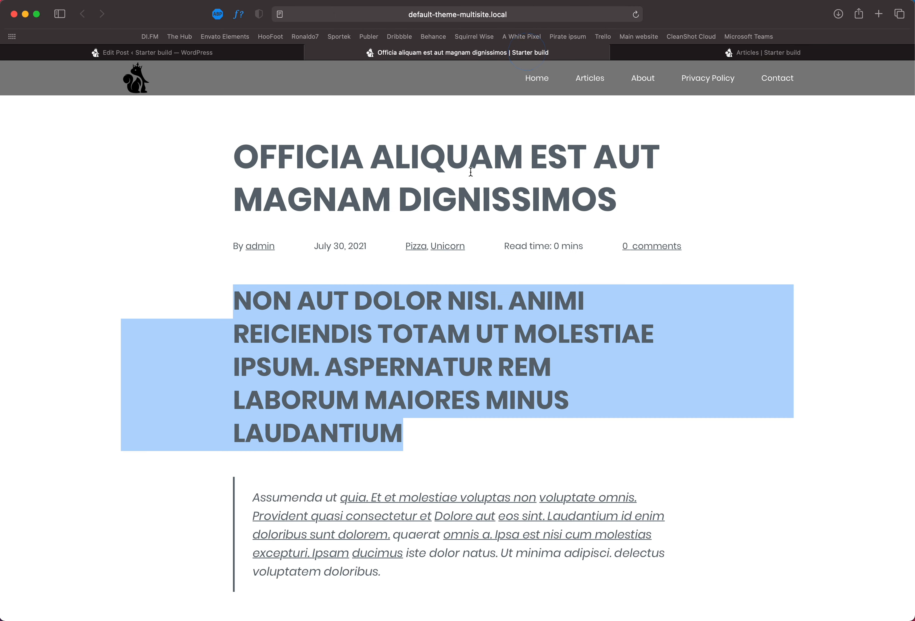
{"action": "left_click", "coordinate": [282, 56]}
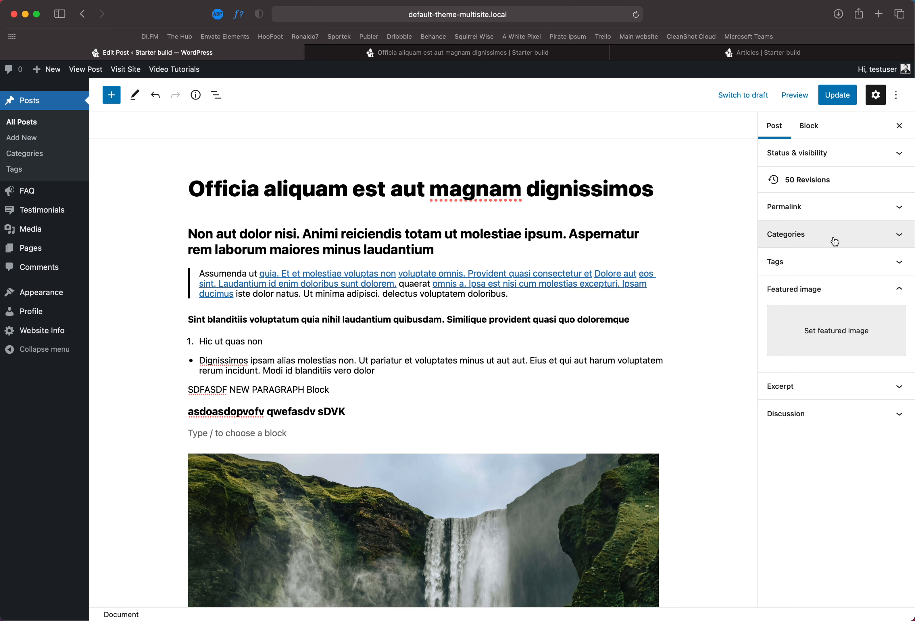
{"action": "left_click", "coordinate": [835, 290]}
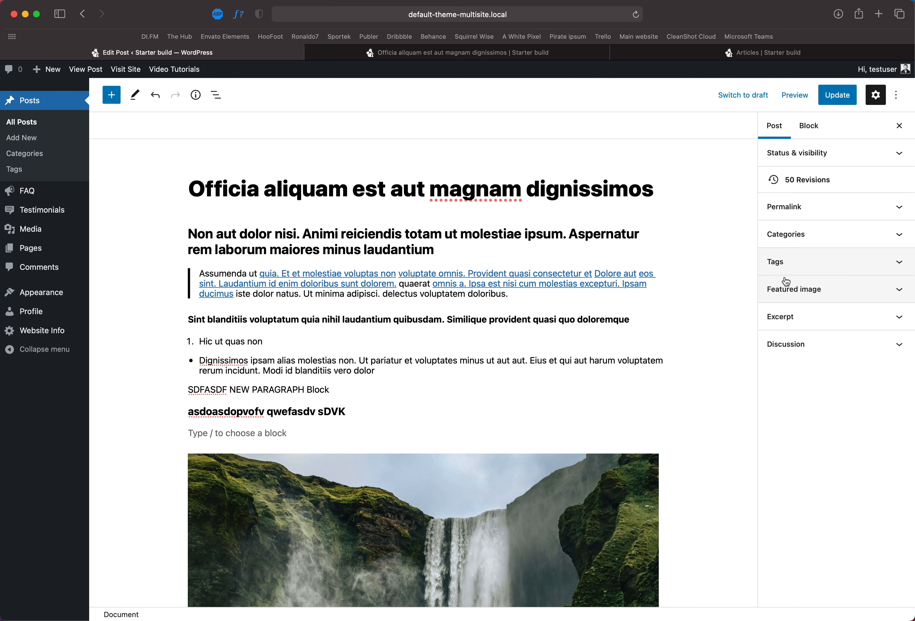
{"action": "left_click", "coordinate": [798, 261]}
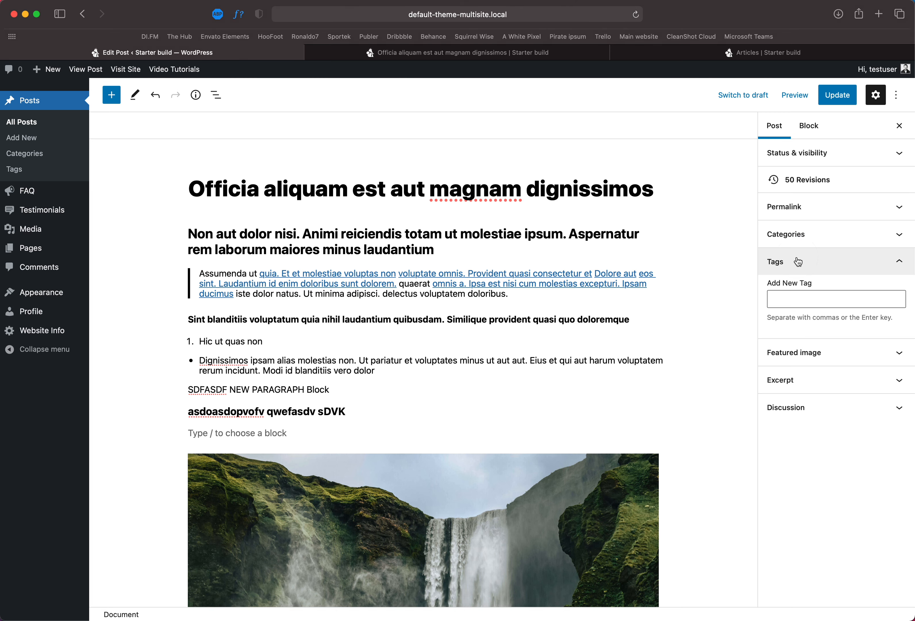
Step: Collapse Tags, expand the Categories section, and toggle the Pizza and Unicorn categories off and back on
{"action": "left_click", "coordinate": [798, 262]}
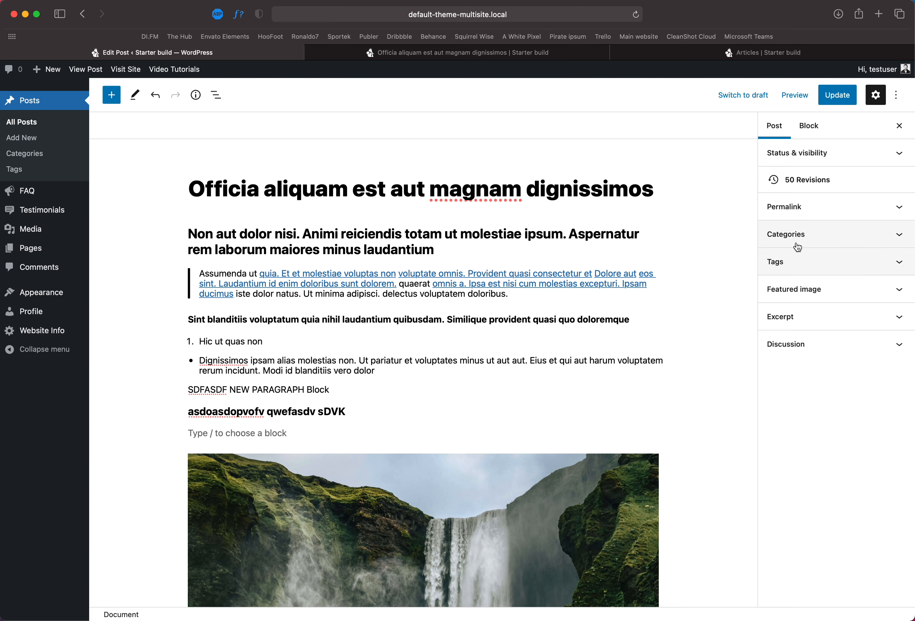
{"action": "left_click", "coordinate": [816, 246]}
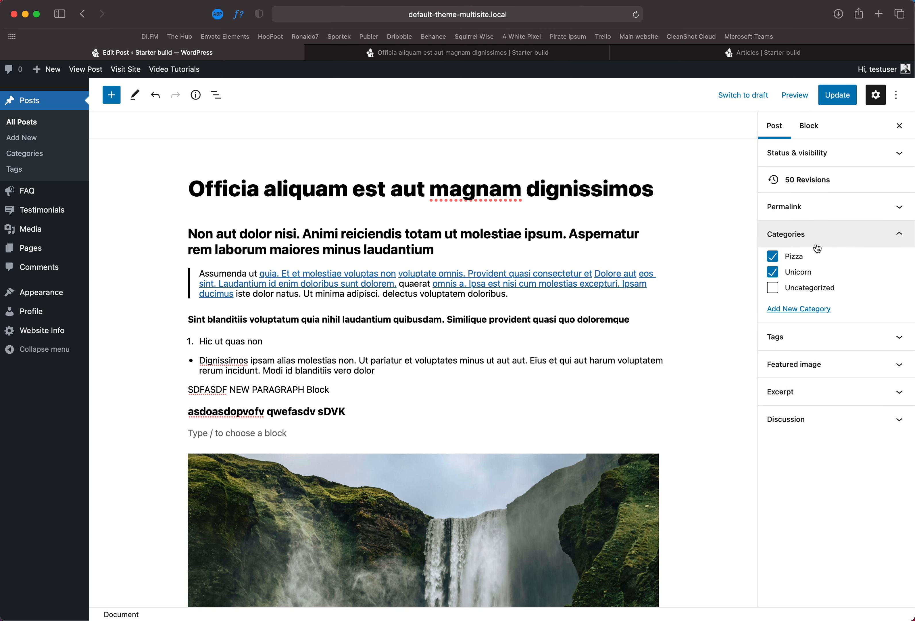
{"action": "left_click", "coordinate": [796, 271]}
{"action": "left_click", "coordinate": [793, 256]}
{"action": "left_click", "coordinate": [796, 271]}
{"action": "left_click", "coordinate": [793, 256]}
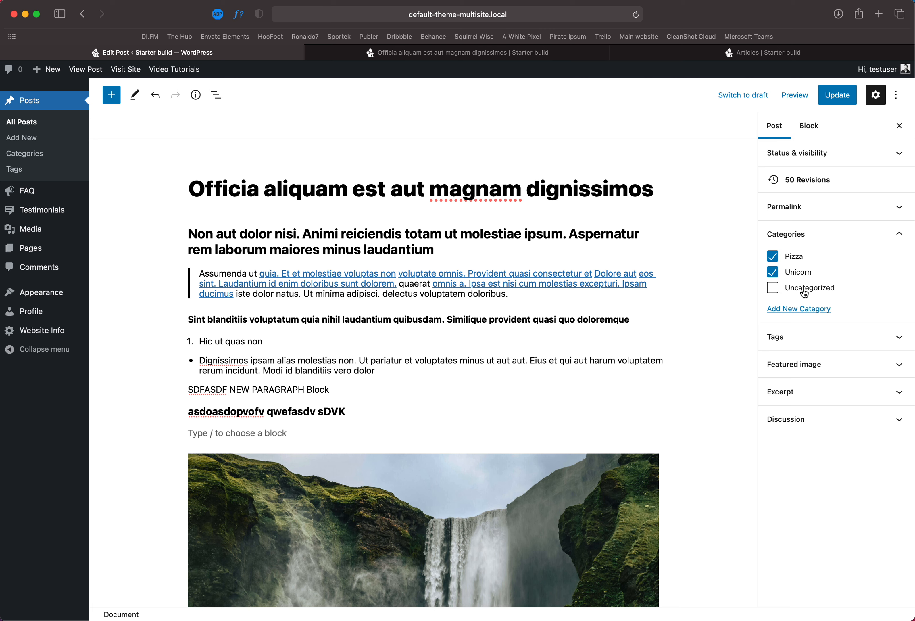
{"action": "left_click", "coordinate": [777, 276]}
{"action": "left_click", "coordinate": [772, 257]}
{"action": "left_click", "coordinate": [792, 256]}
{"action": "left_click", "coordinate": [774, 272]}
Step: Assign the post only to Uncategorized by unchecking Pizza and Unicorn, then update the post
{"action": "left_click_drag", "start_coordinate": [837, 288], "coordinate": [775, 290]}
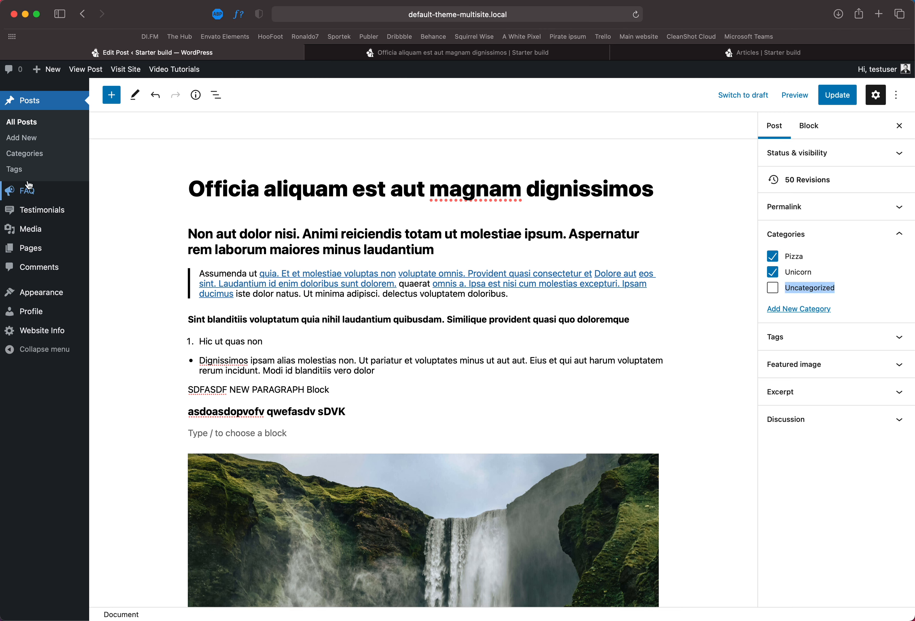
{"action": "left_click", "coordinate": [773, 289]}
{"action": "left_click", "coordinate": [772, 273]}
{"action": "left_click", "coordinate": [773, 256]}
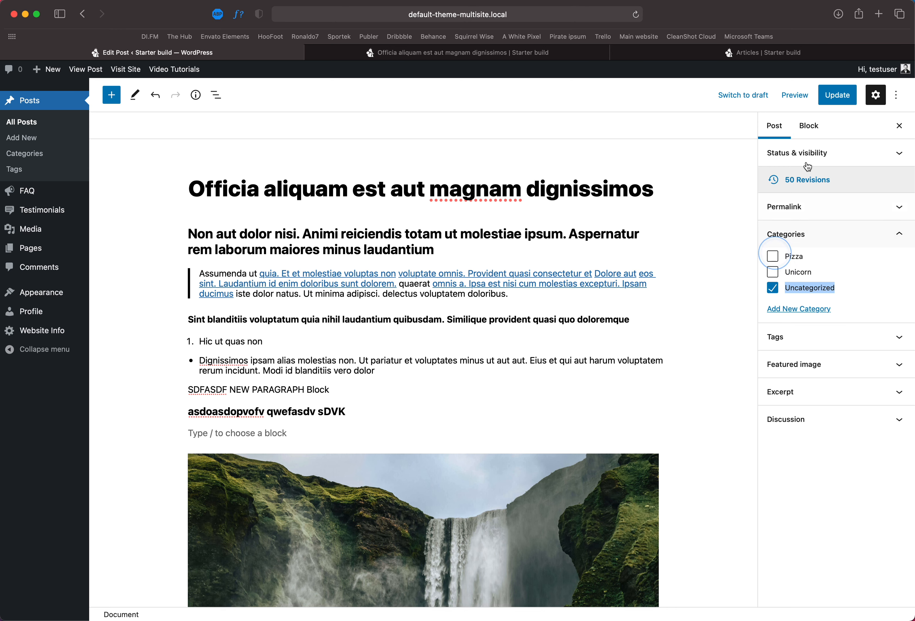
{"action": "left_click", "coordinate": [831, 95]}
Step: Reload the Articles page and check the category shown for the post
{"action": "left_click", "coordinate": [654, 59]}
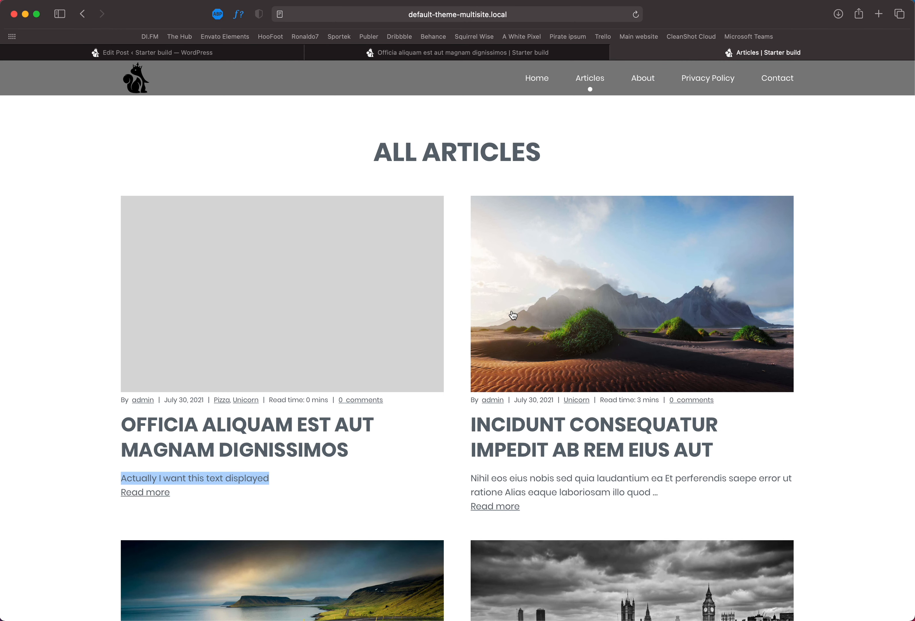
{"action": "key", "text": "super+r"}
{"action": "left_click_drag", "start_coordinate": [264, 401], "coordinate": [214, 399]}
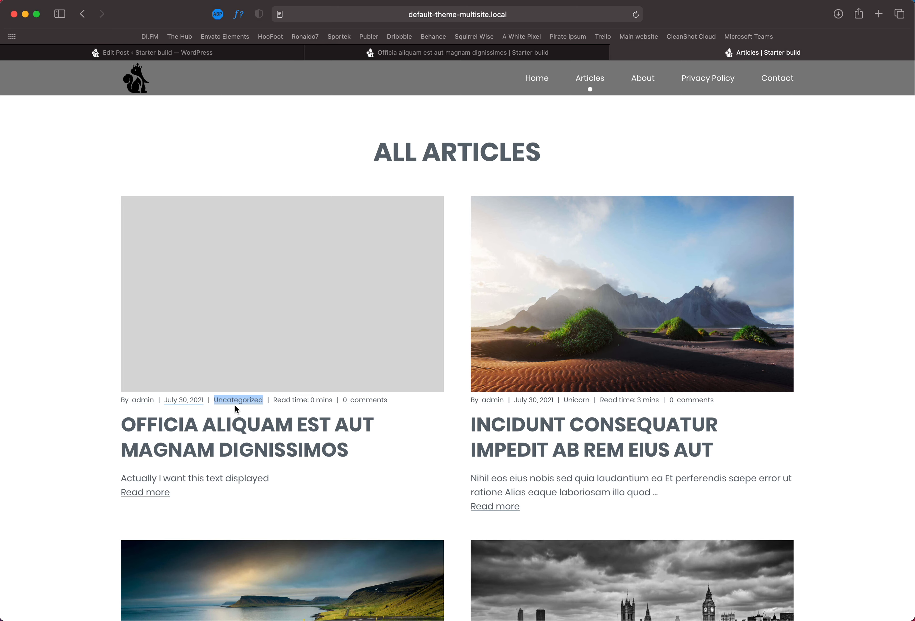
Step: Back in the editor, change the post's category to Unicorn only and update the post
{"action": "left_click", "coordinate": [271, 57]}
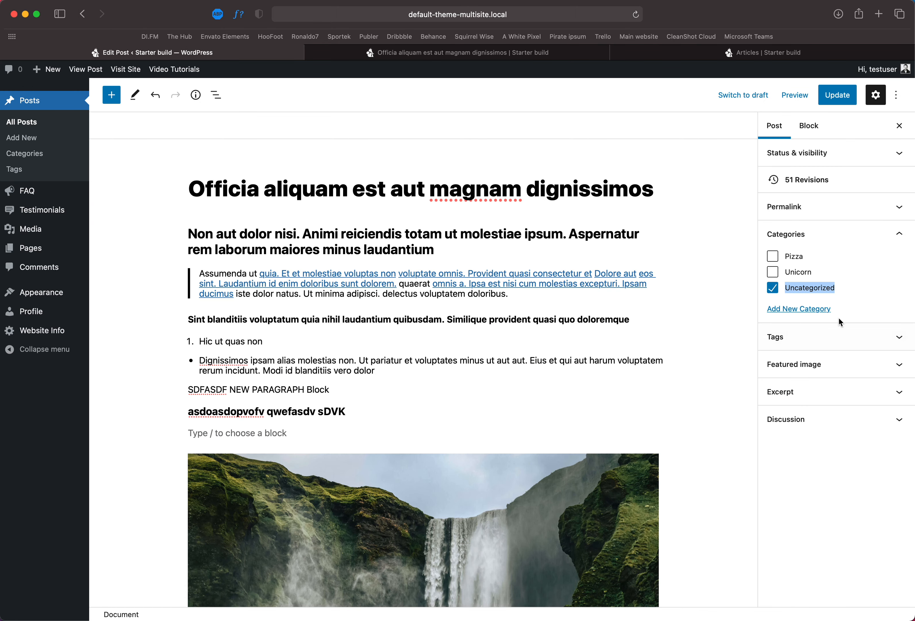
{"action": "left_click", "coordinate": [772, 288]}
{"action": "left_click", "coordinate": [837, 95]}
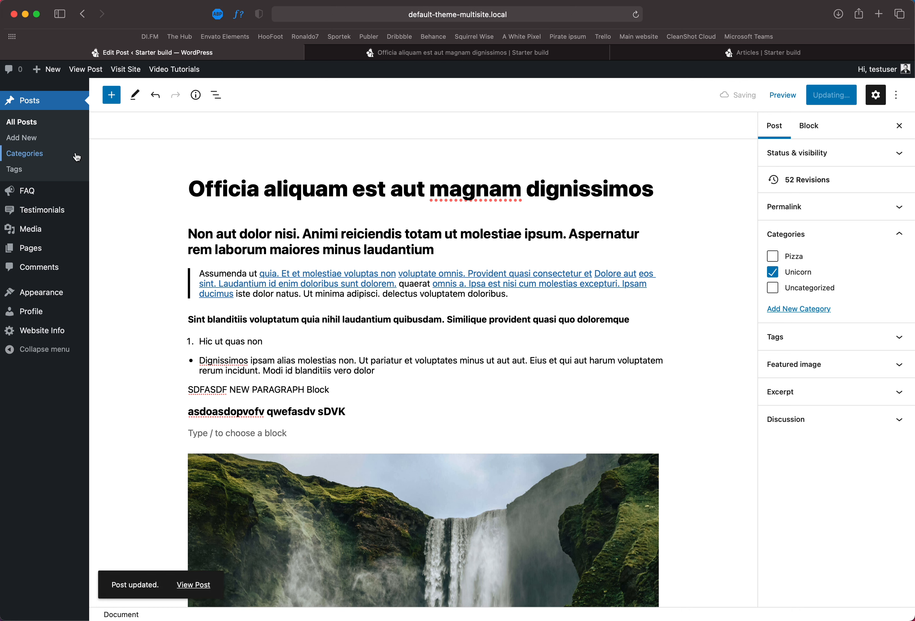
Step: Open the Categories admin page and enter the name "New category" for a new category
{"action": "left_click", "coordinate": [37, 160]}
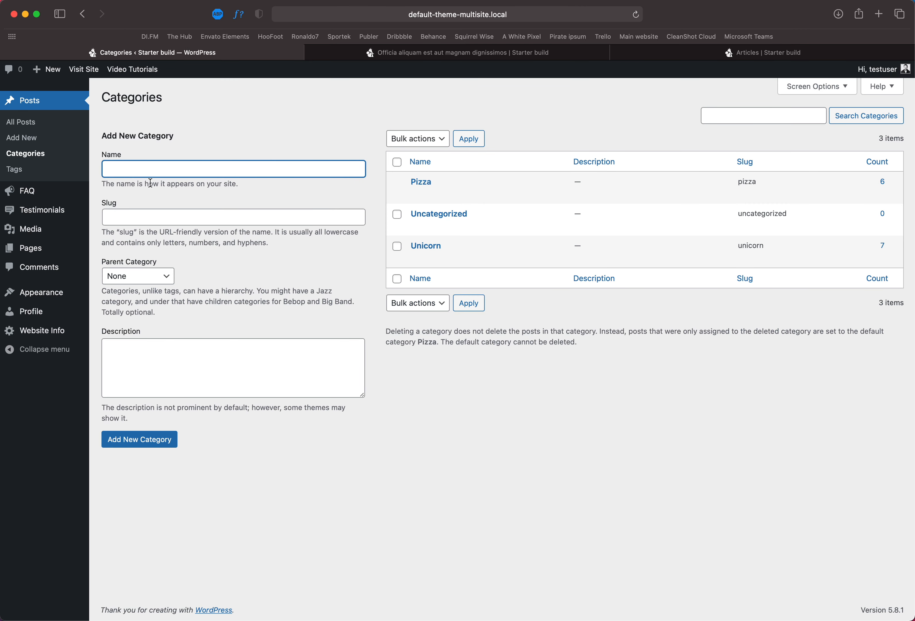
{"action": "left_click_drag", "start_coordinate": [148, 132], "coordinate": [255, 153]}
{"action": "left_click", "coordinate": [237, 167]}
{"action": "type", "text": "Mew category"}
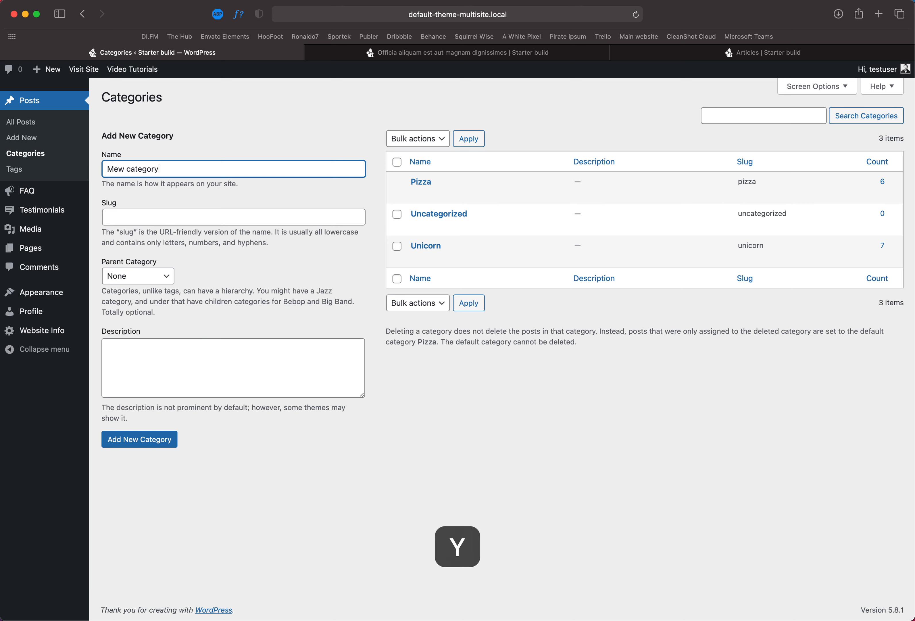
{"action": "left_click", "coordinate": [245, 219]}
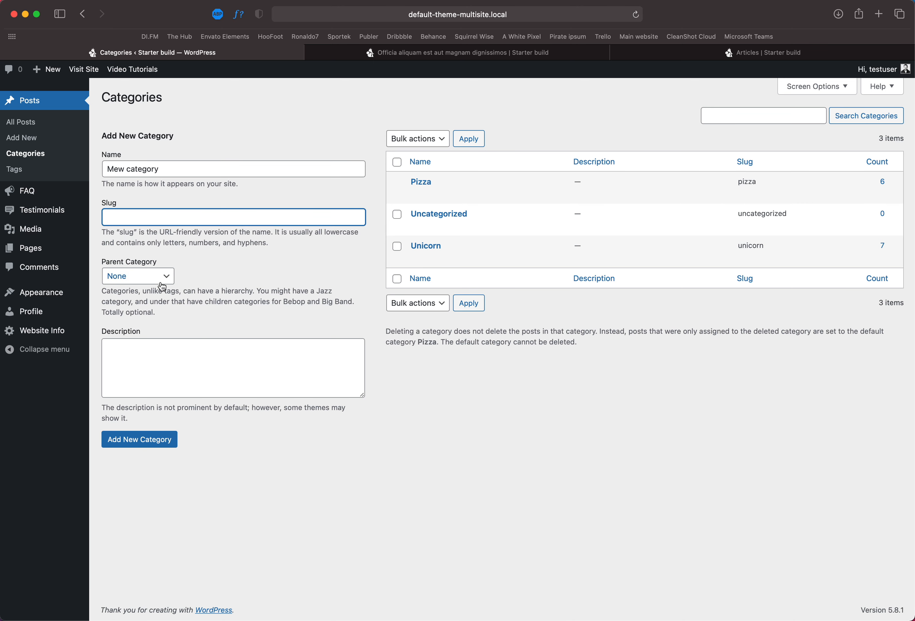
{"action": "left_click_drag", "start_coordinate": [167, 168], "coordinate": [125, 170]}
{"action": "left_click", "coordinate": [115, 169]}
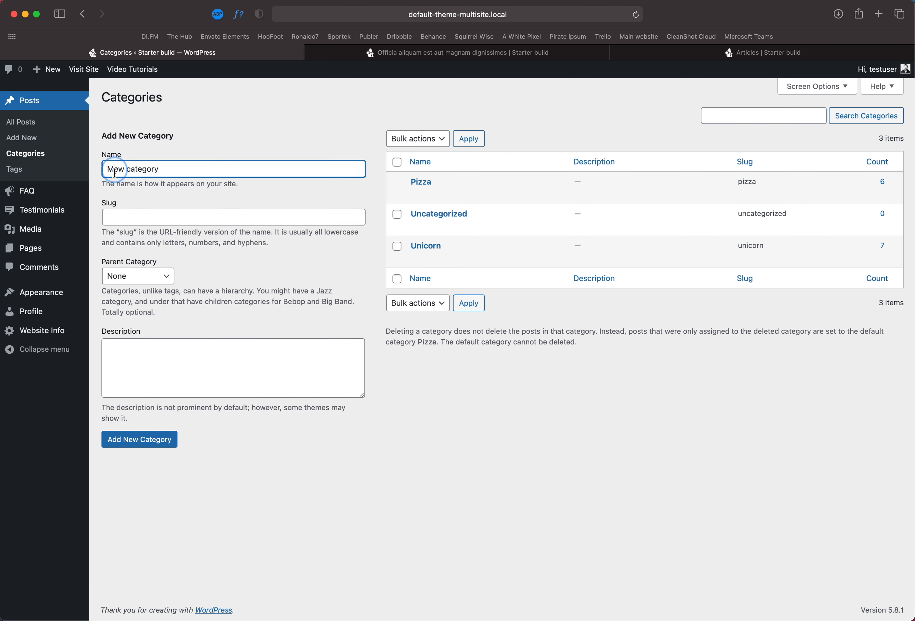
{"action": "key", "text": "BackSpace"}
{"action": "type", "text": "N"}
Step: Give the category the description "Some content" with no parent, add it, and highlight its generated slug
{"action": "left_click", "coordinate": [174, 347]}
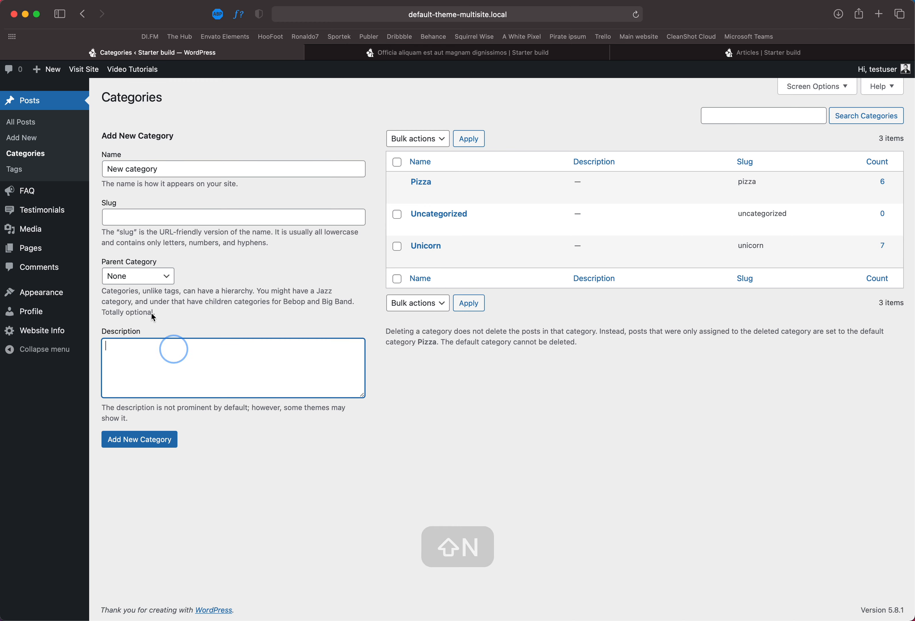
{"action": "left_click", "coordinate": [145, 275]}
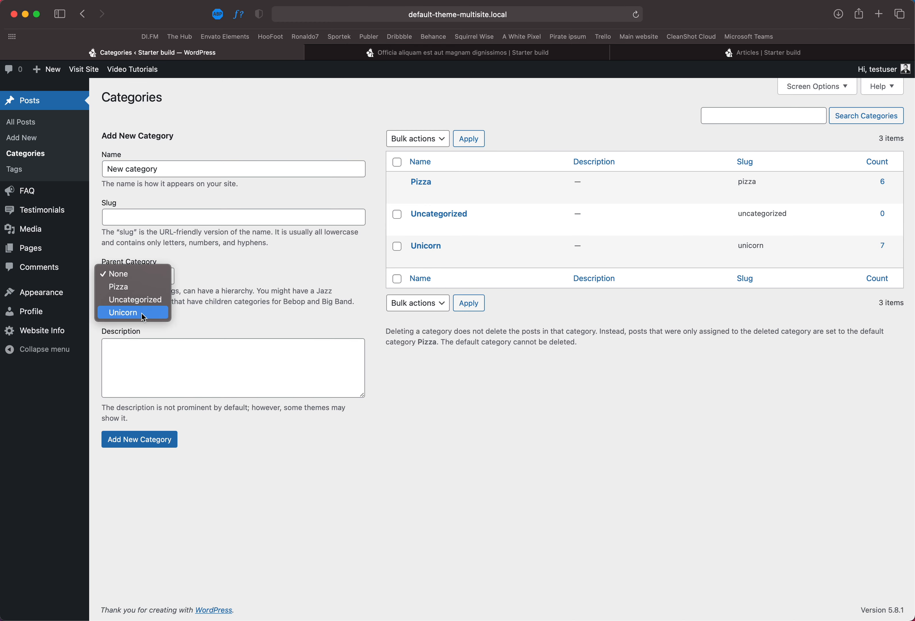
{"action": "left_click", "coordinate": [150, 379]}
{"action": "left_click", "coordinate": [147, 367]}
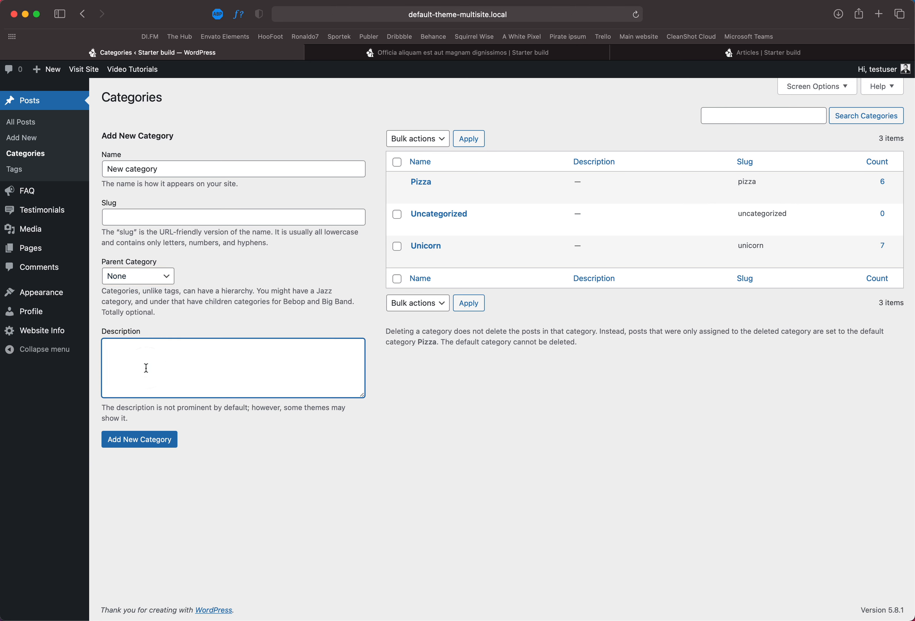
{"action": "type", "text": "Some conten"}
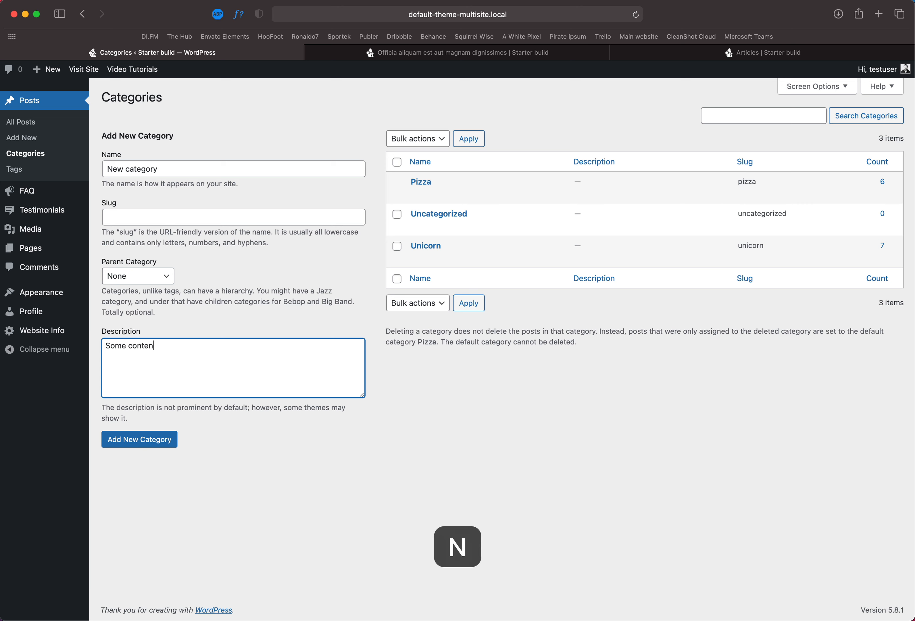
{"action": "type", "text": "t"}
{"action": "left_click", "coordinate": [150, 446]}
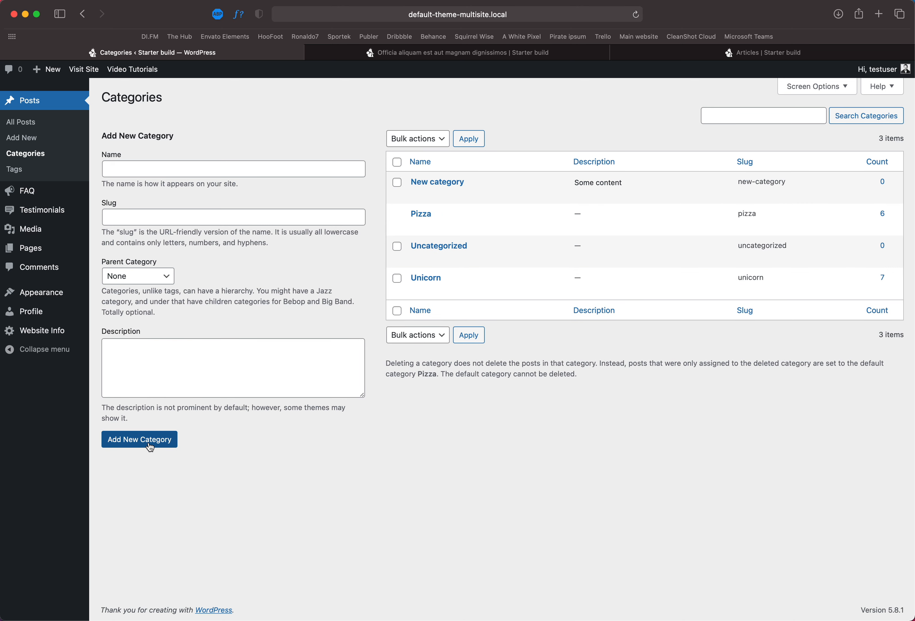
{"action": "mouse_move", "coordinate": [461, 182]}
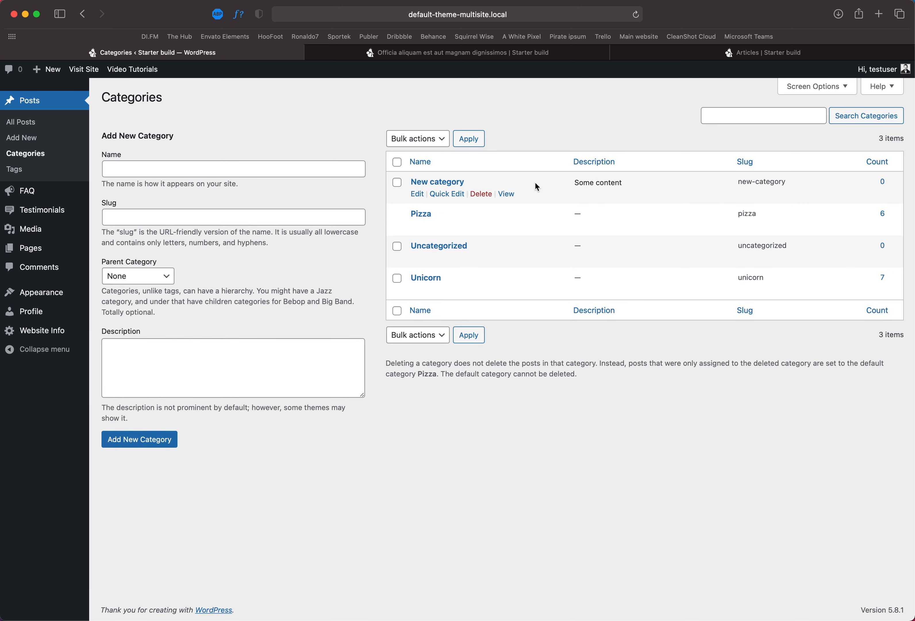
{"action": "left_click_drag", "start_coordinate": [789, 186], "coordinate": [741, 183]}
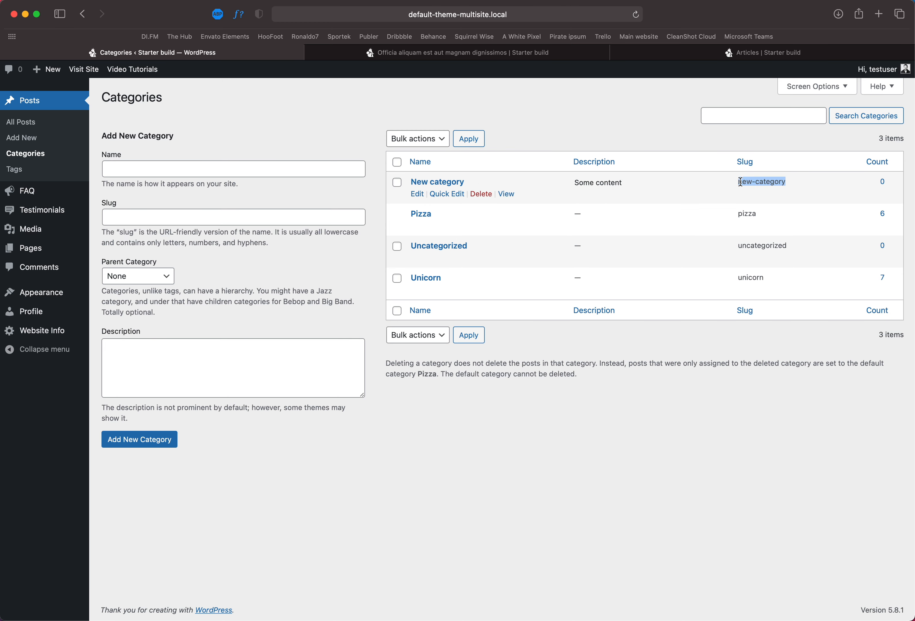